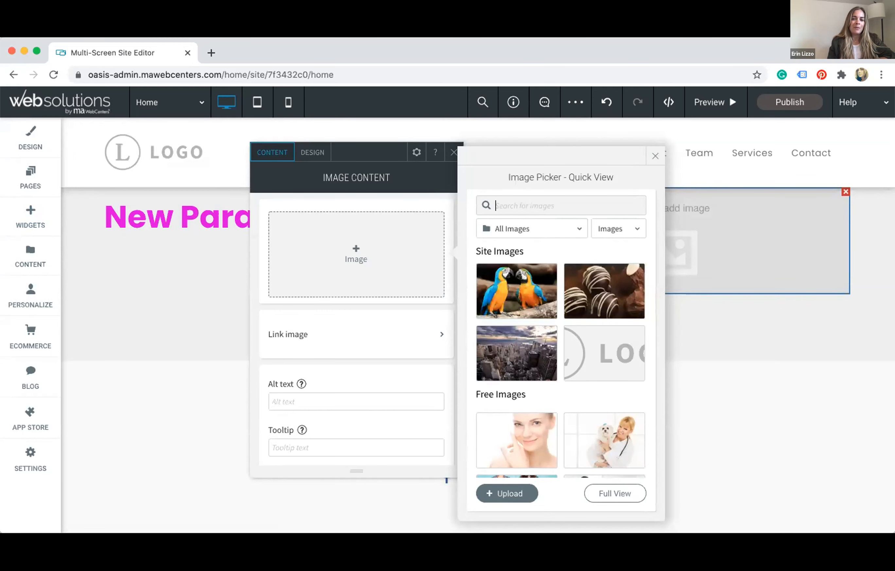
Fill the empty image widget with the blue-and-yellow parrots site image and set its width to 327 px.
{"action": "left_click", "coordinate": [513, 284]}
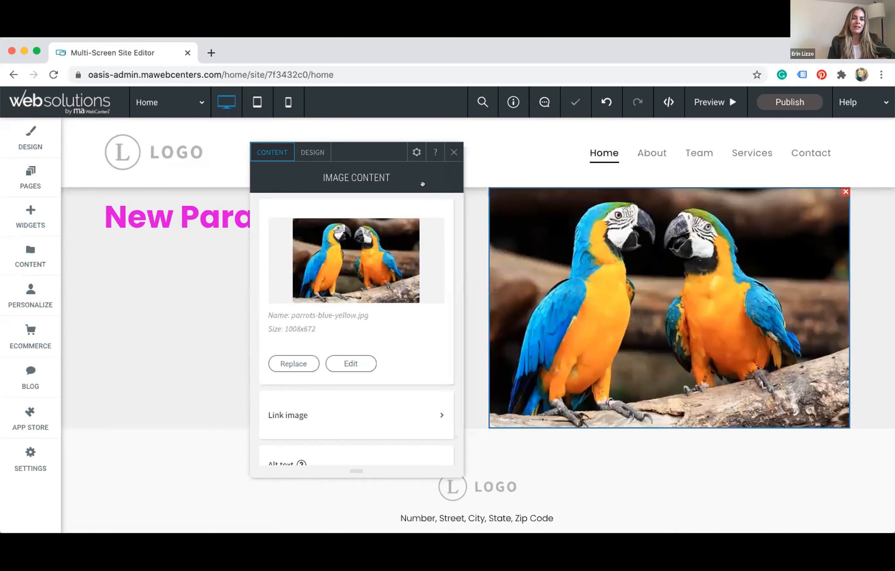
{"action": "left_click", "coordinate": [454, 152]}
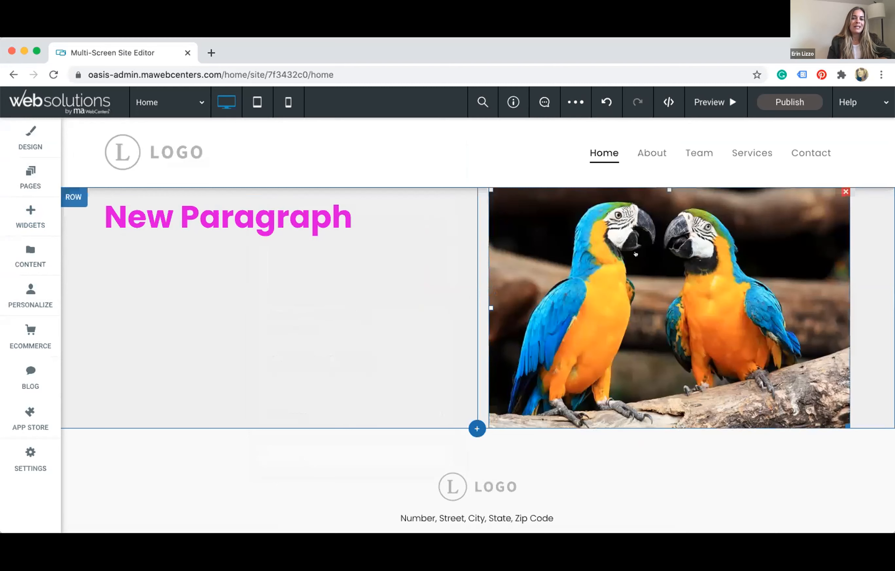
{"action": "right_click", "coordinate": [625, 242]}
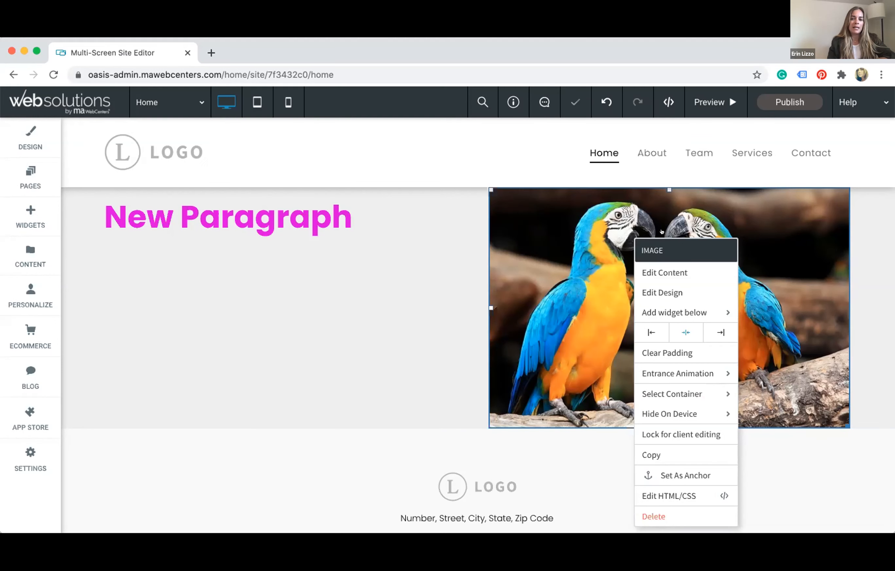
{"action": "left_click", "coordinate": [654, 292]}
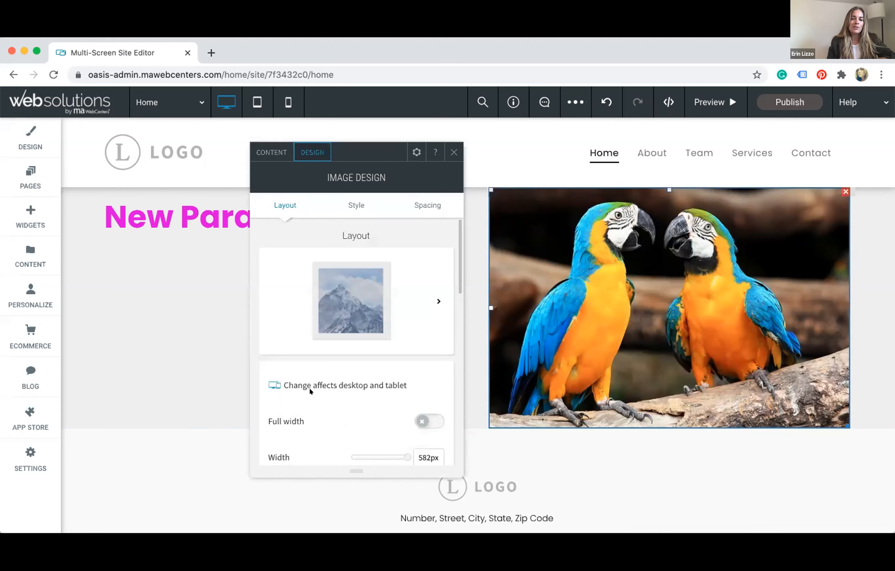
{"action": "left_click_drag", "start_coordinate": [402, 452], "coordinate": [383, 453]}
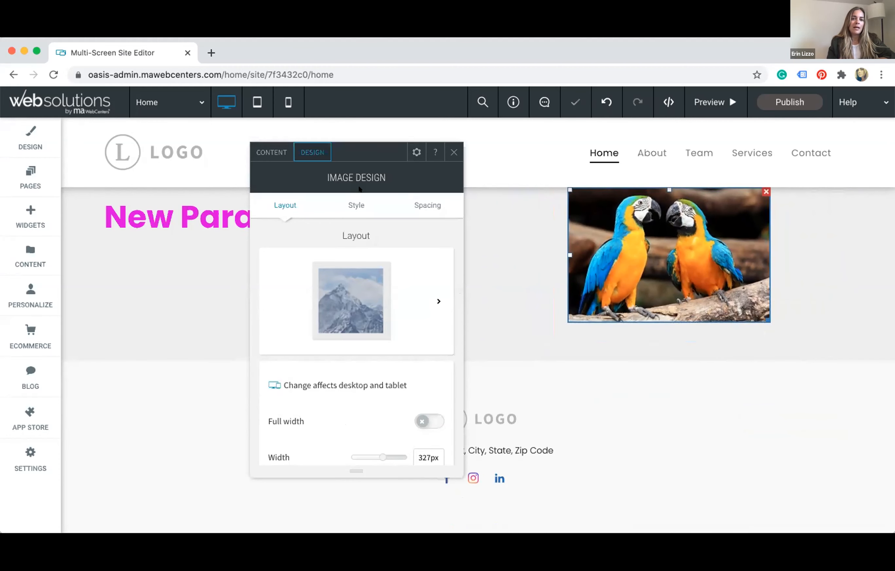
Set the parrots image's top outer margin to 30 px and close its design settings.
{"action": "left_click", "coordinate": [422, 203]}
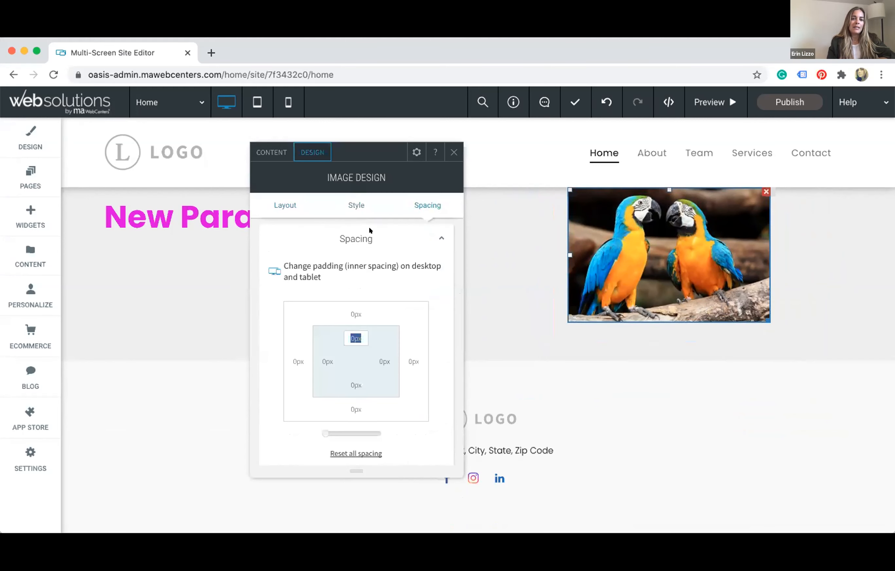
{"action": "left_click", "coordinate": [352, 312]}
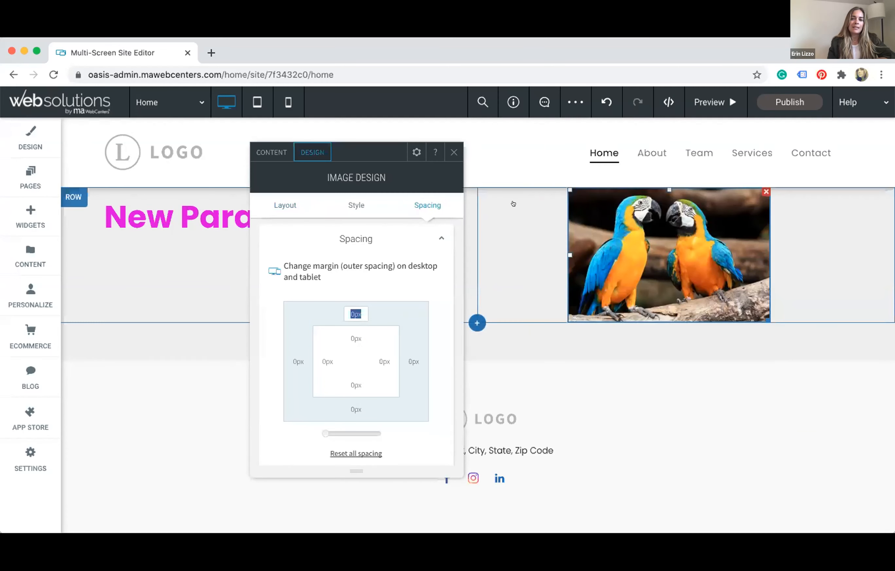
{"action": "left_click_drag", "start_coordinate": [323, 432], "coordinate": [327, 434]}
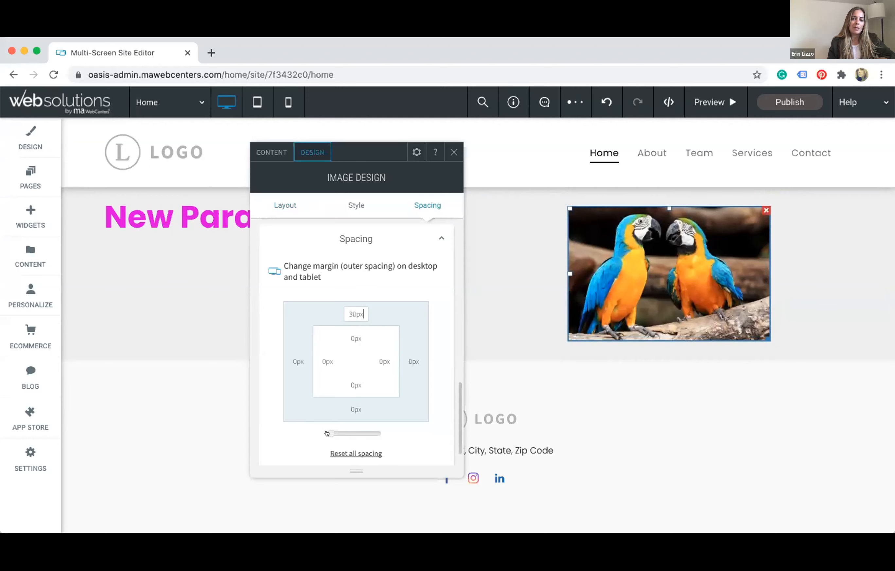
{"action": "left_click", "coordinate": [455, 151]}
{"action": "right_click", "coordinate": [247, 211]}
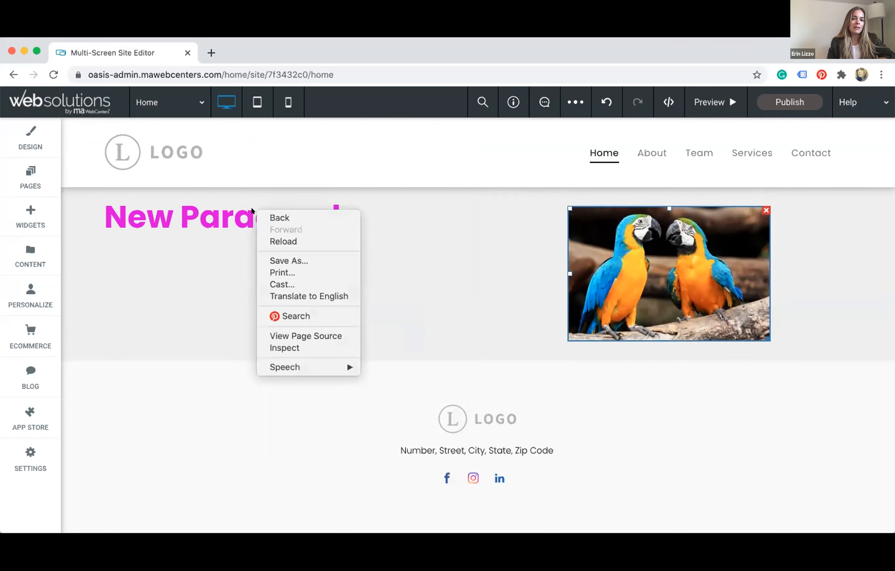
{"action": "left_click", "coordinate": [158, 215]}
{"action": "left_click", "coordinate": [158, 214]}
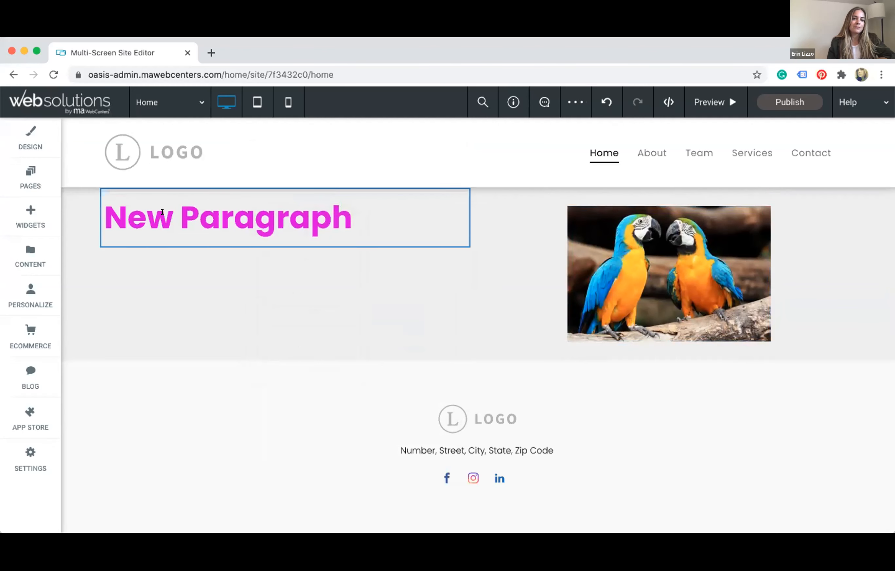
{"action": "right_click", "coordinate": [166, 214]}
{"action": "left_click", "coordinate": [116, 262]}
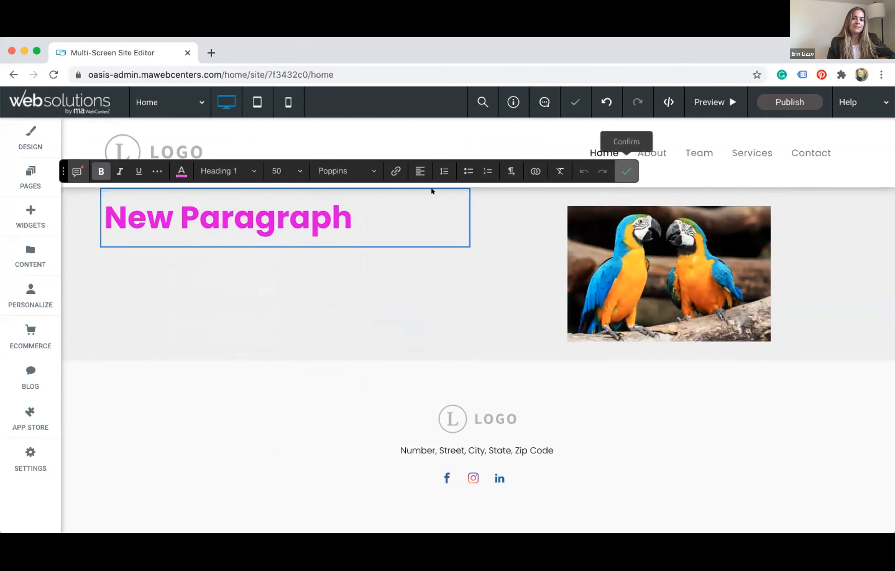
{"action": "left_click", "coordinate": [626, 172]}
Set the top outer margin of the "New Paragraph" text block to 93 px and close its design settings.
{"action": "right_click", "coordinate": [356, 213]}
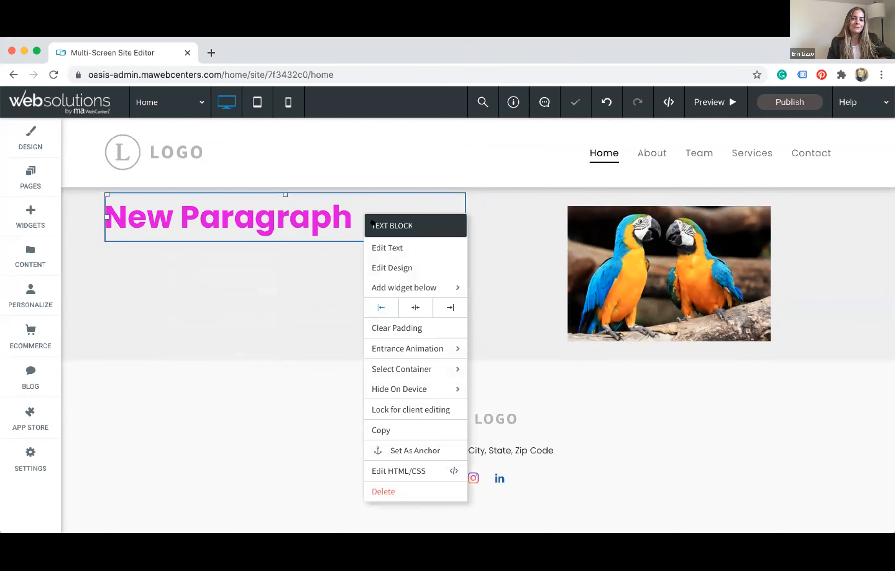
{"action": "left_click", "coordinate": [375, 266]}
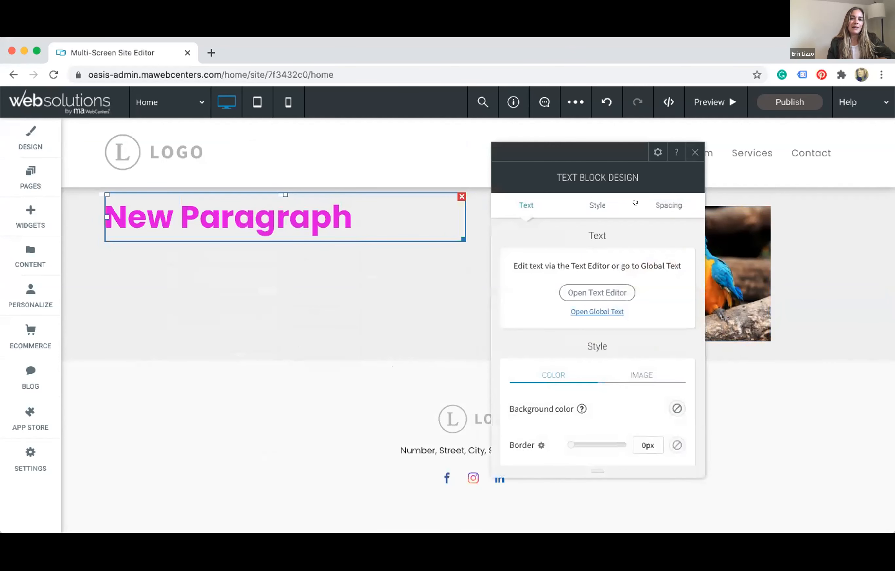
{"action": "left_click", "coordinate": [653, 204]}
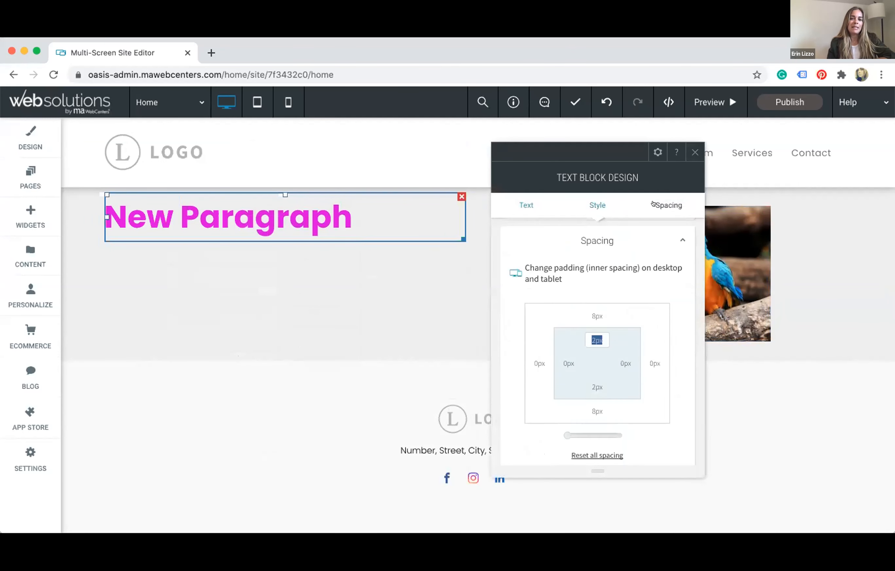
{"action": "left_click", "coordinate": [583, 303]}
{"action": "left_click_drag", "start_coordinate": [564, 431], "coordinate": [583, 432]}
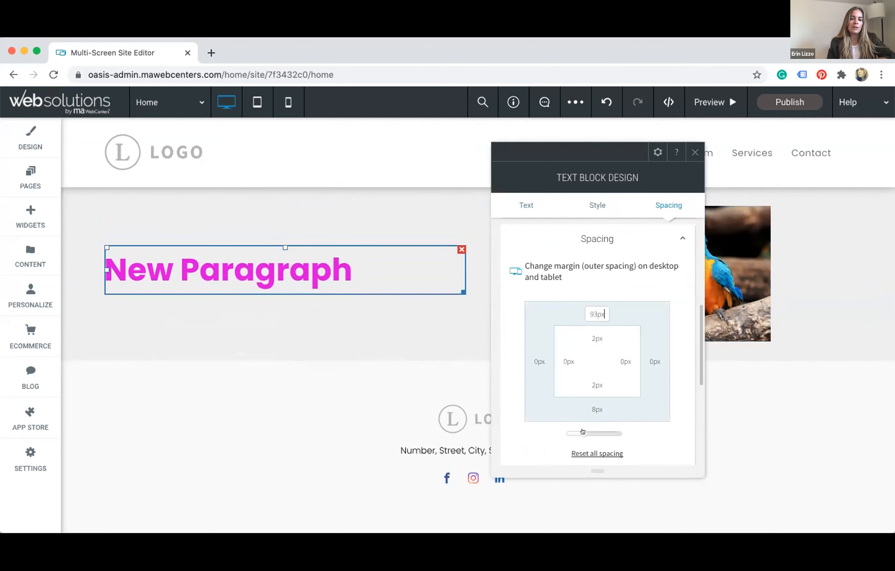
{"action": "left_click", "coordinate": [695, 152]}
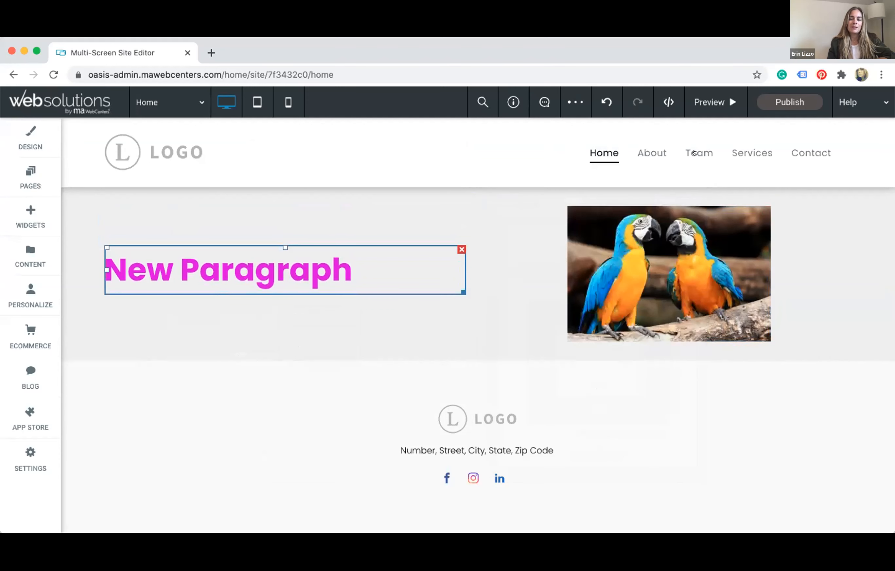
{"action": "left_click", "coordinate": [262, 372]}
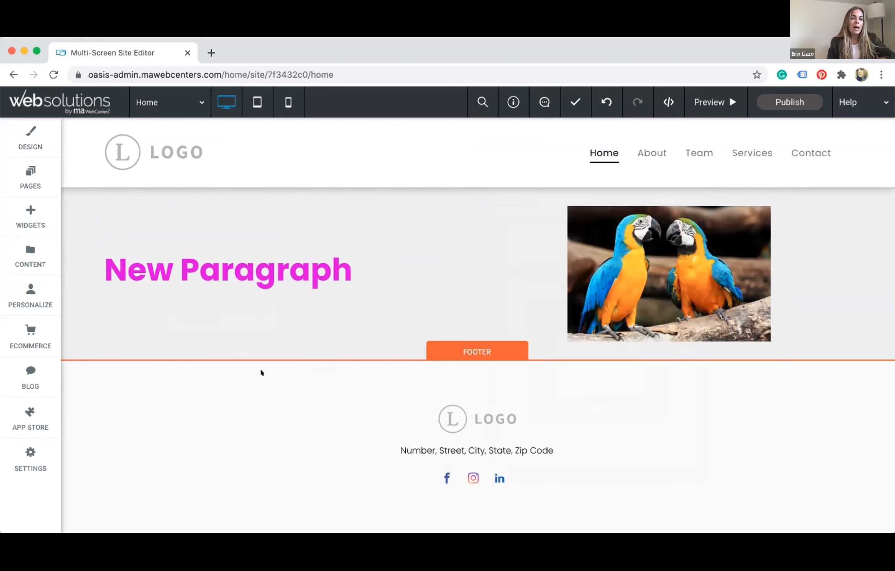
Delete the "New Paragraph" text block, its emptied column and the parrots image from the row.
{"action": "left_click", "coordinate": [413, 262]}
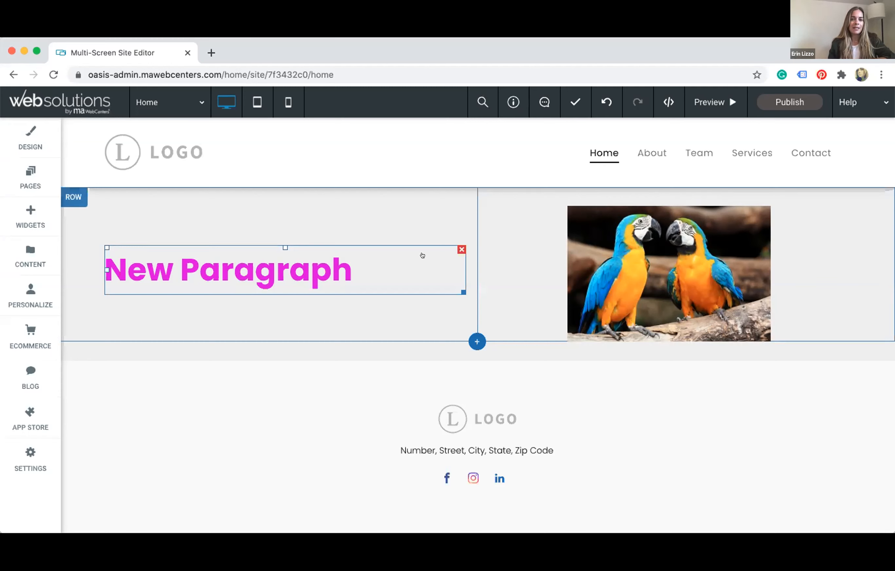
{"action": "left_click", "coordinate": [455, 247]}
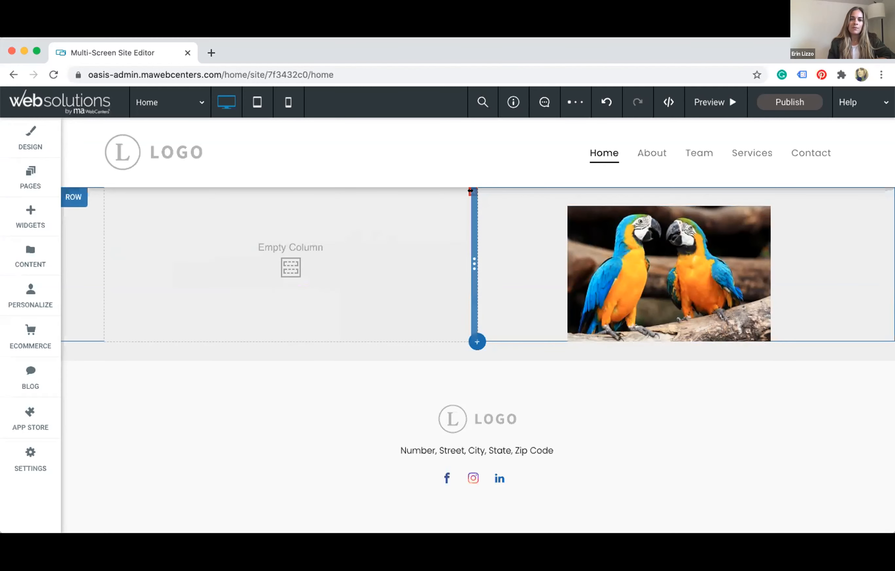
{"action": "left_click", "coordinate": [473, 191]}
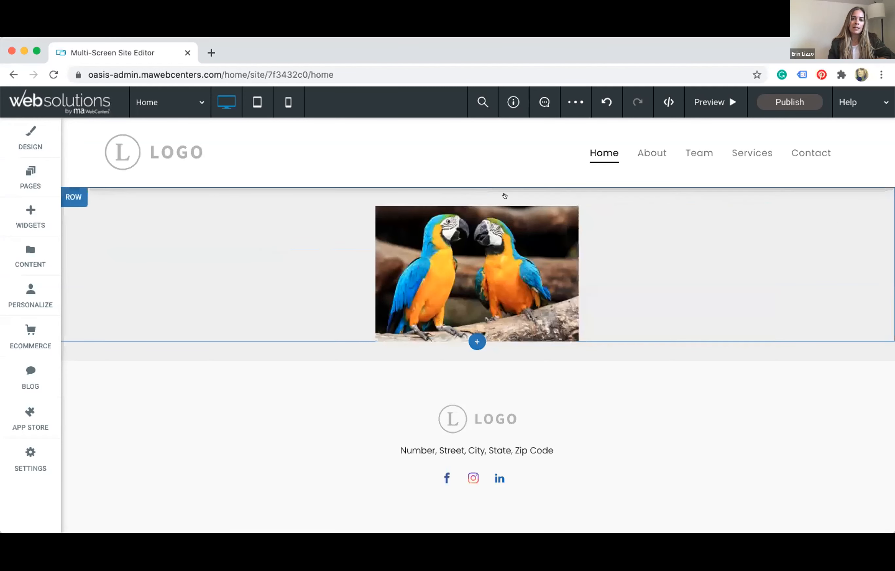
{"action": "left_click", "coordinate": [573, 209]}
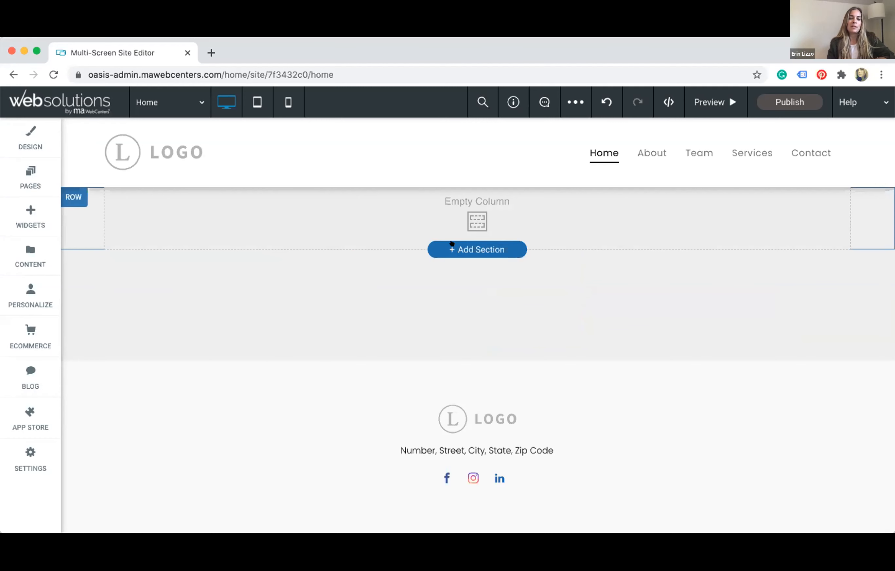
Add and save the Coming Soon section "Our new website is on the way..." with the sign-up form and countdown, below the empty row.
{"action": "left_click", "coordinate": [501, 243]}
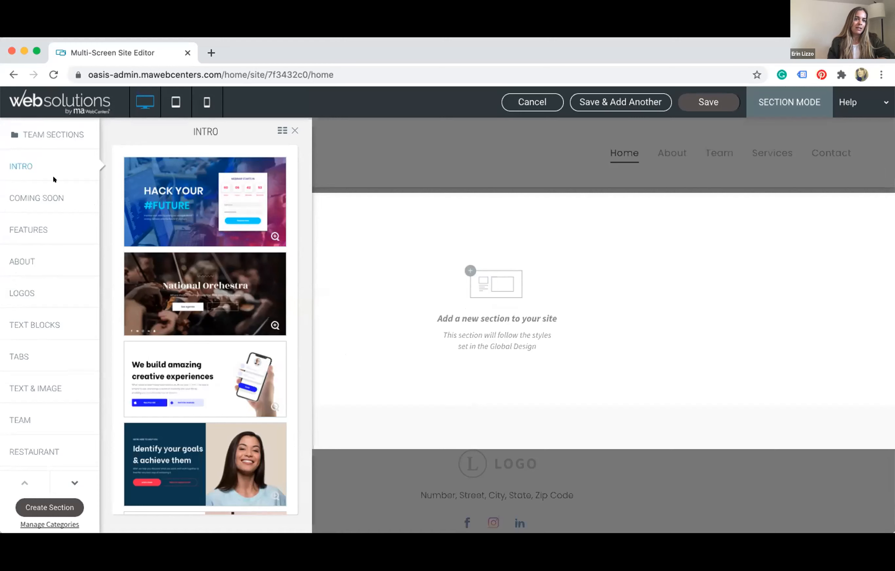
{"action": "left_click", "coordinate": [32, 195]}
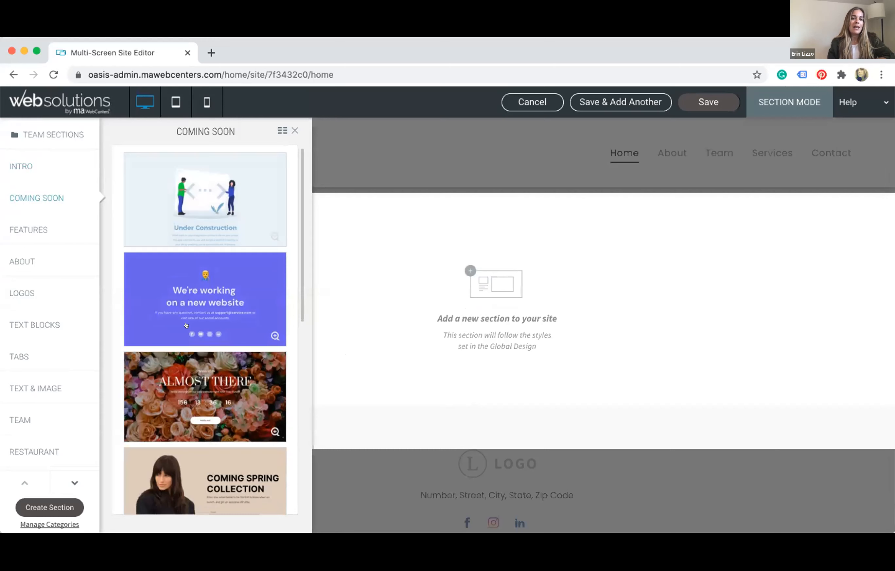
{"action": "scroll", "coordinate": [186, 326], "scroll_direction": "down", "scroll_amount": 5}
{"action": "scroll", "coordinate": [186, 325], "scroll_direction": "down", "scroll_amount": 5}
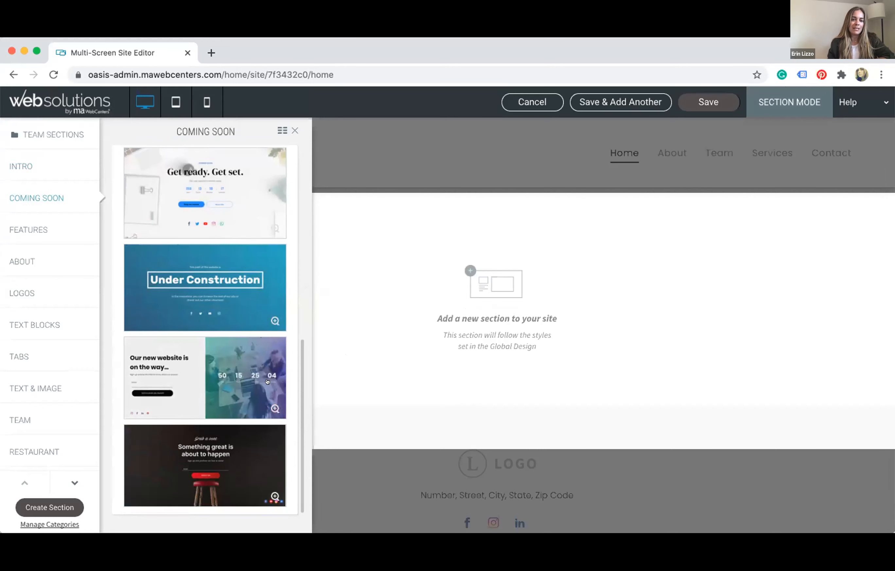
{"action": "left_click", "coordinate": [195, 381]}
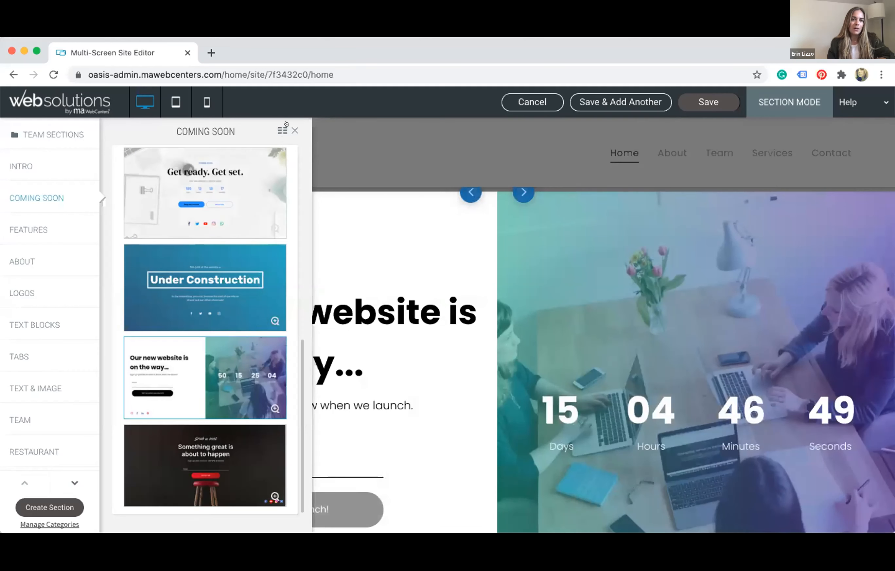
{"action": "left_click", "coordinate": [294, 130]}
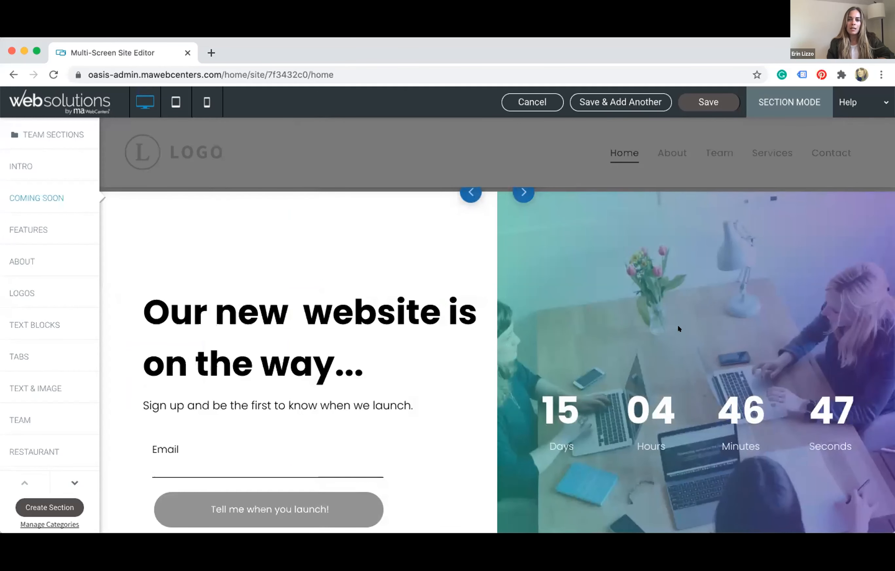
{"action": "left_click", "coordinate": [700, 102]}
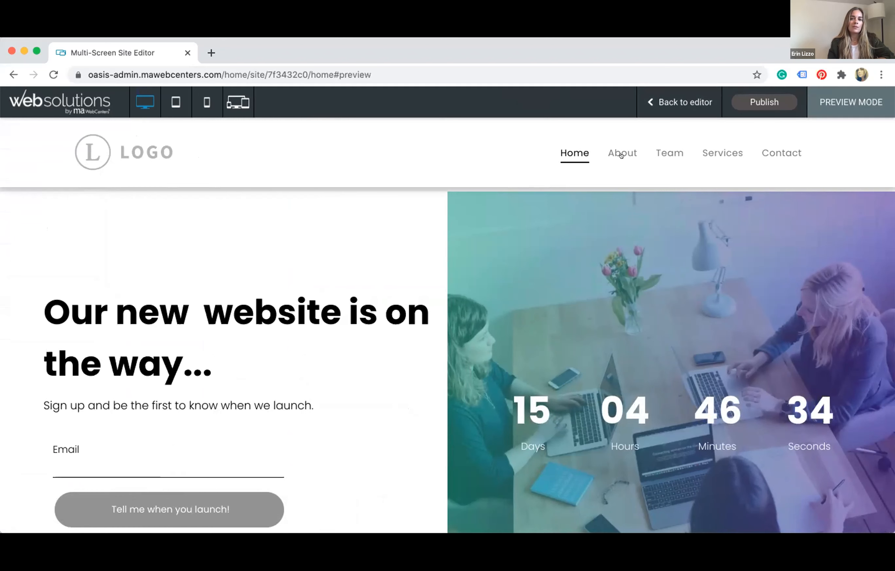
{"action": "left_click", "coordinate": [672, 97]}
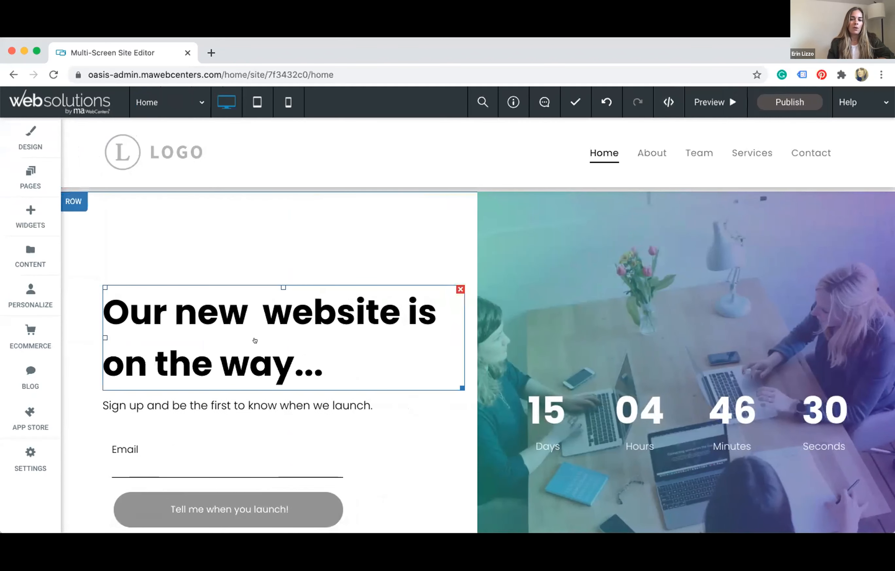
Review the countdown's content settings, including its end date, time zone and time's-up message, and close them.
{"action": "left_click", "coordinate": [603, 414]}
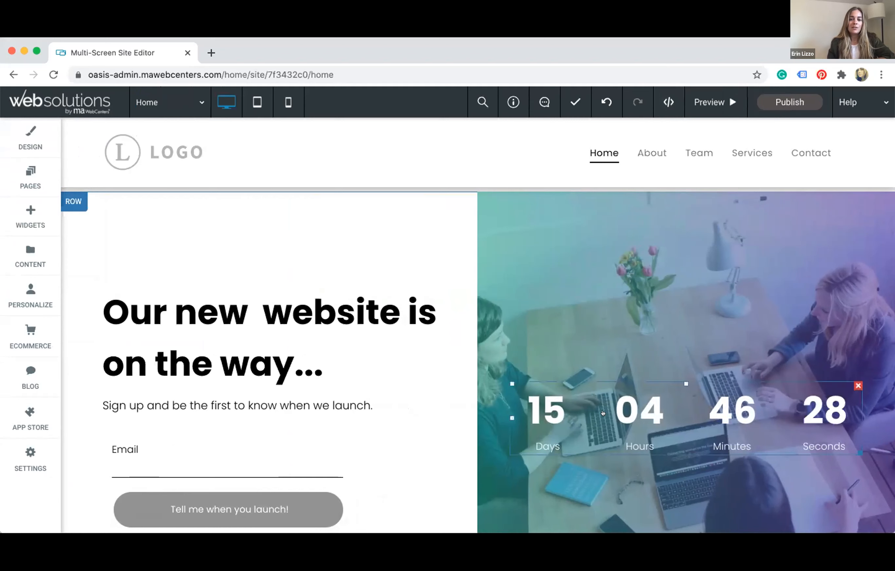
{"action": "right_click", "coordinate": [575, 393]}
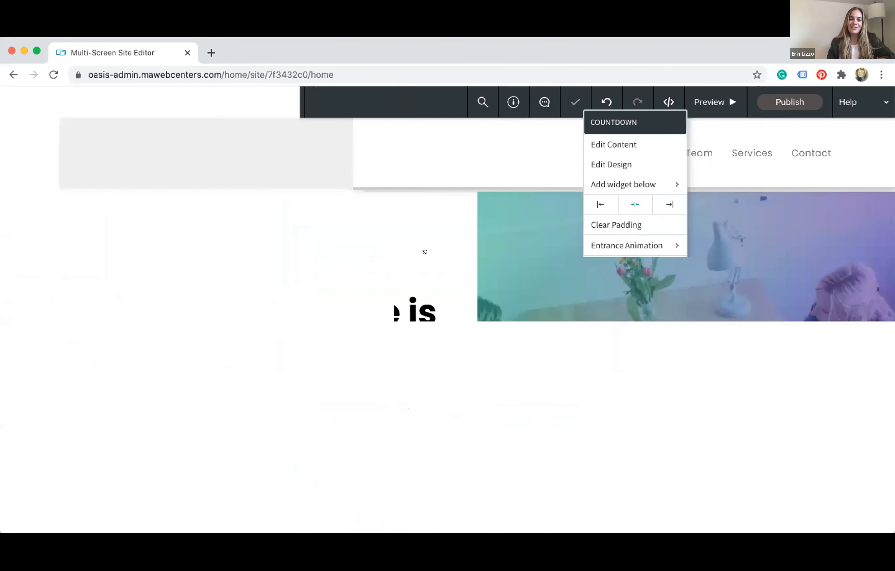
{"action": "left_click", "coordinate": [603, 136]}
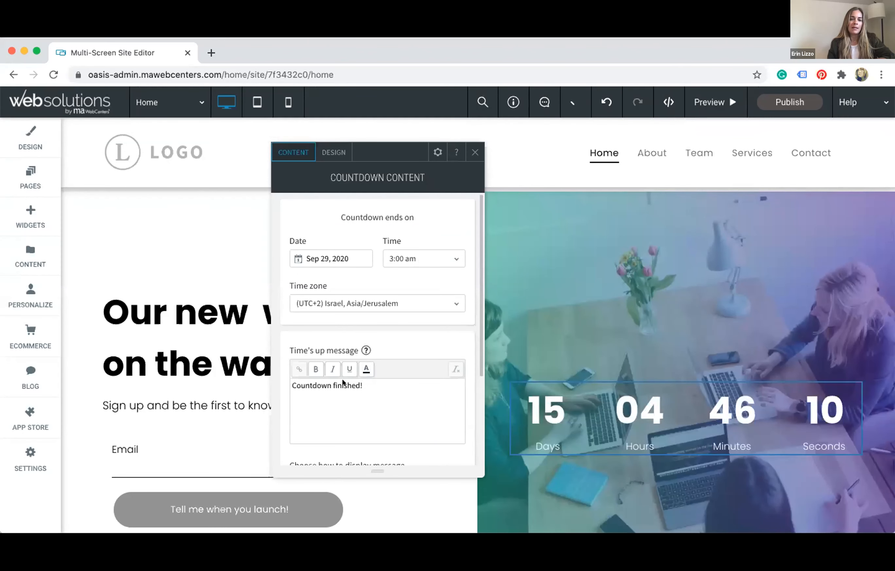
{"action": "left_click", "coordinate": [475, 152]}
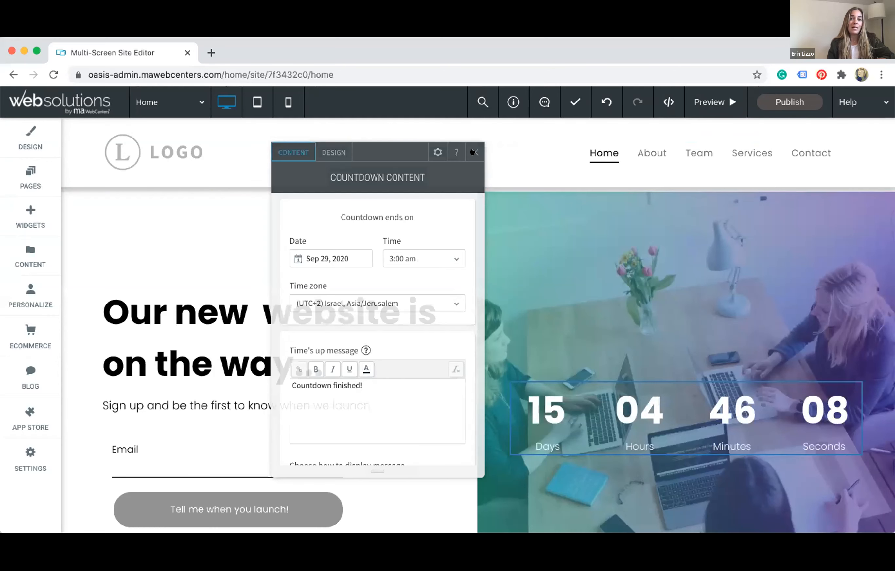
{"action": "left_click", "coordinate": [348, 286]}
{"action": "left_click", "coordinate": [217, 406]}
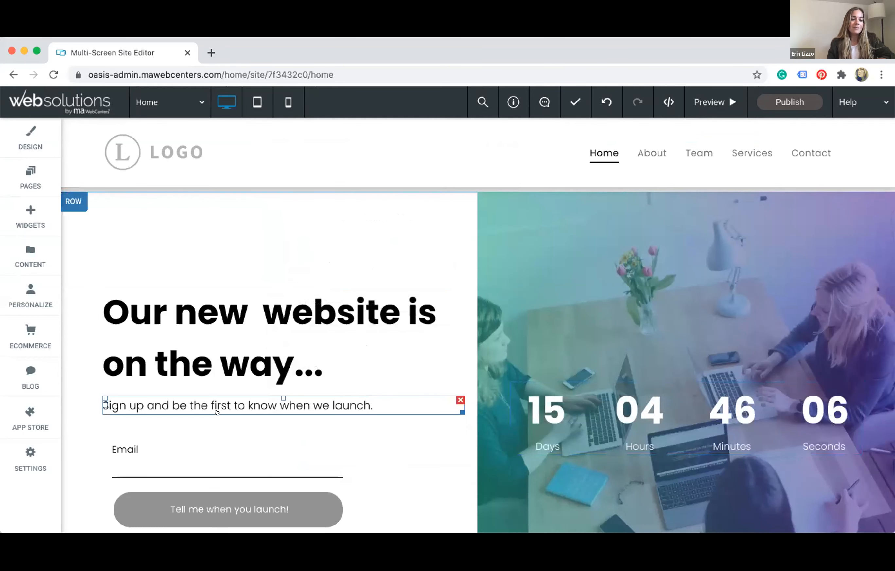
{"action": "scroll", "coordinate": [216, 412], "scroll_direction": "down", "scroll_amount": 3}
Add a text field labelled "Name" above the Email field in the sign-up contact form and close the form's settings.
{"action": "left_click", "coordinate": [221, 372]}
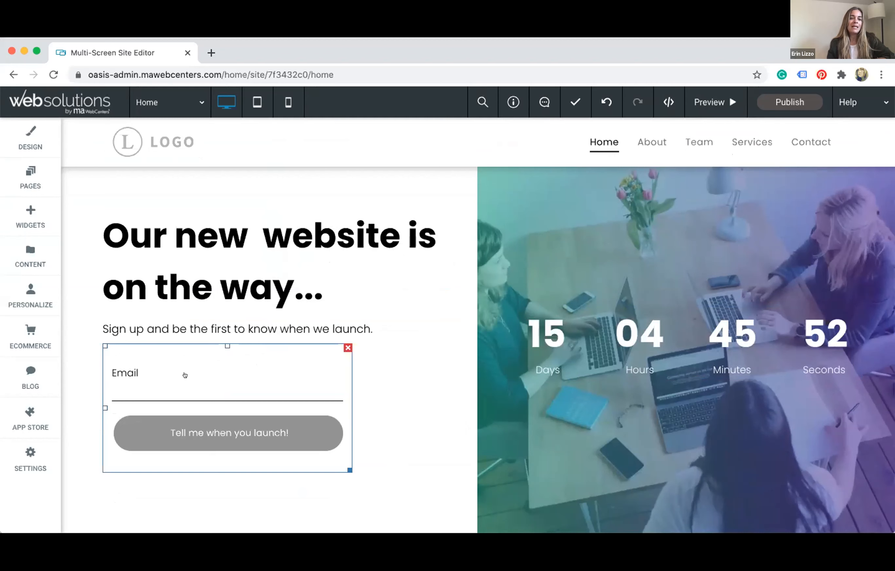
{"action": "right_click", "coordinate": [211, 361]}
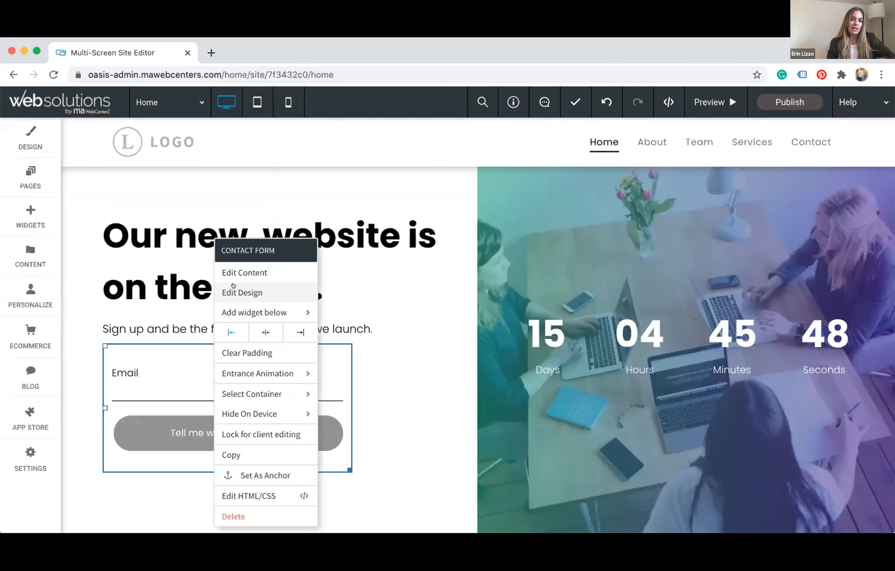
{"action": "left_click", "coordinate": [233, 286]}
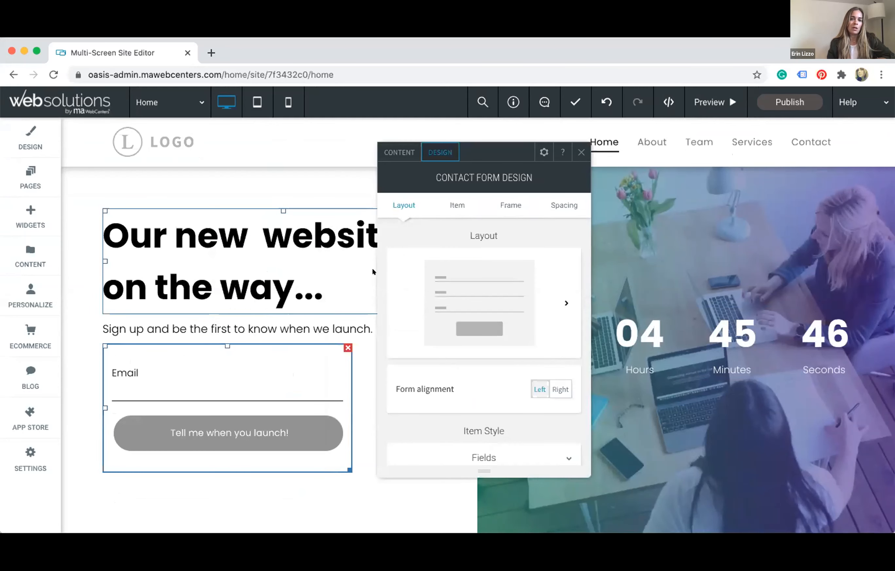
{"action": "left_click", "coordinate": [399, 152]}
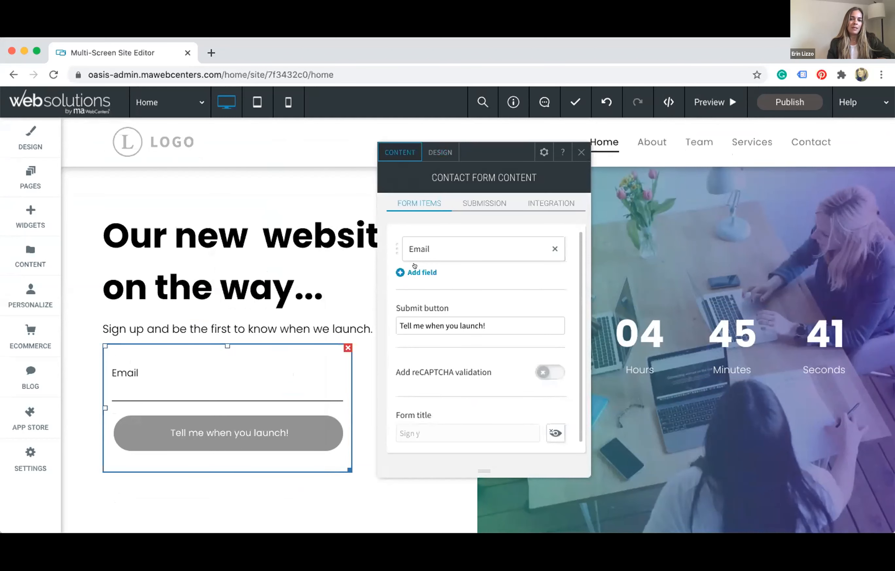
{"action": "left_click", "coordinate": [415, 271]}
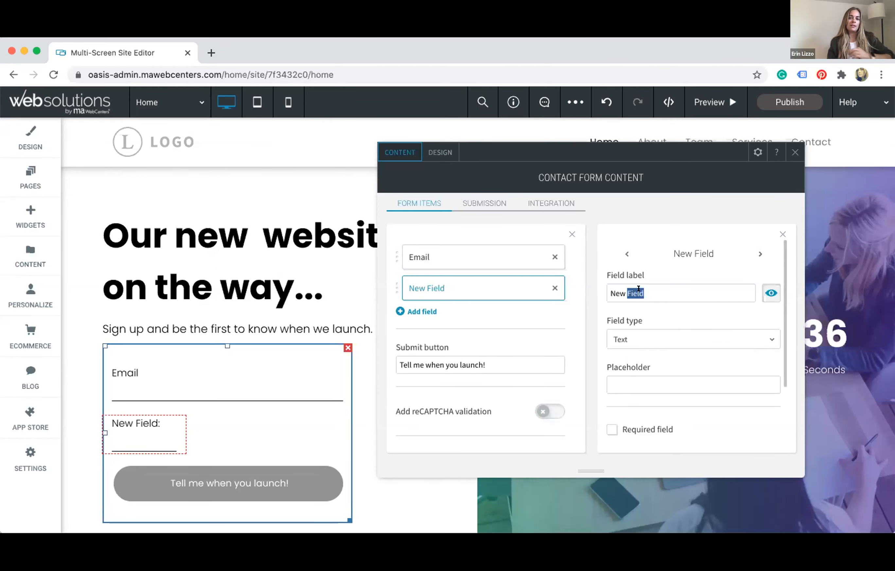
{"action": "key", "text": "BackSpace"}
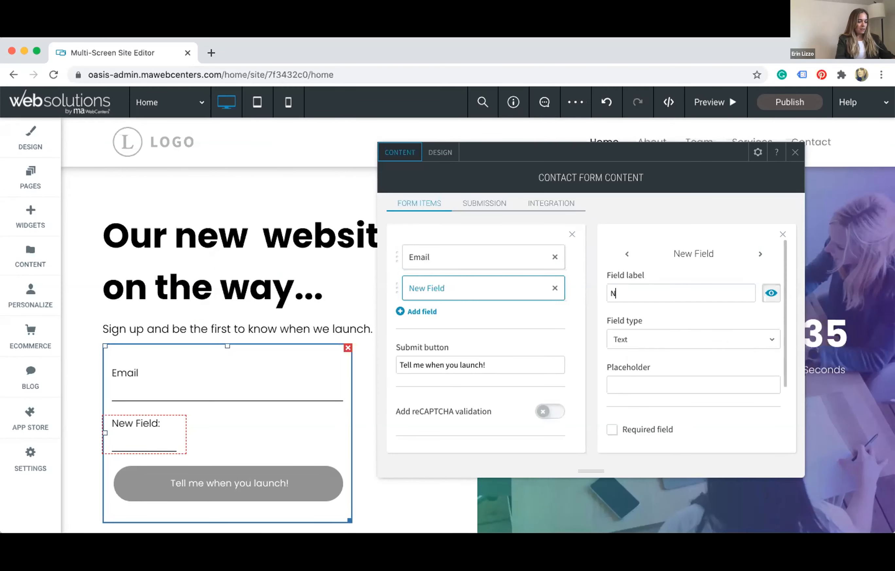
{"action": "type", "text": "am"}
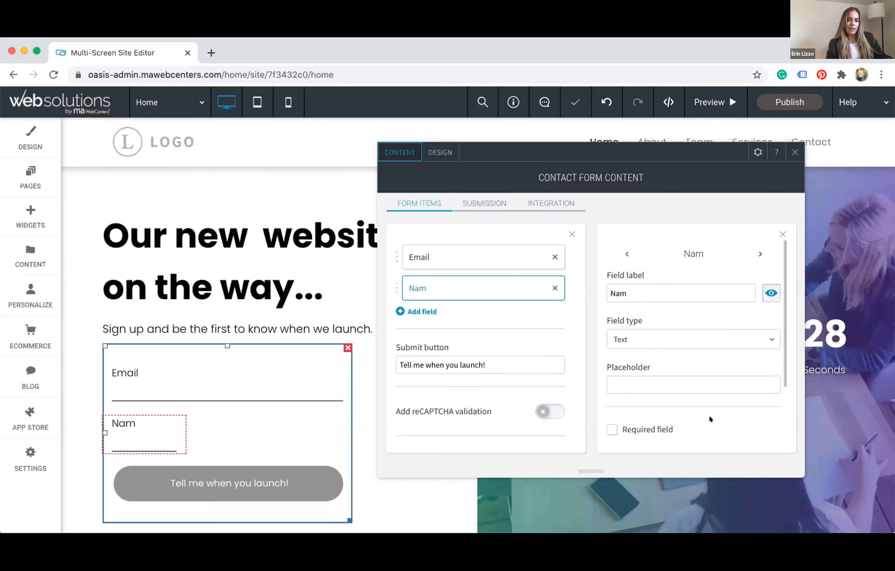
{"action": "type", "text": "e"}
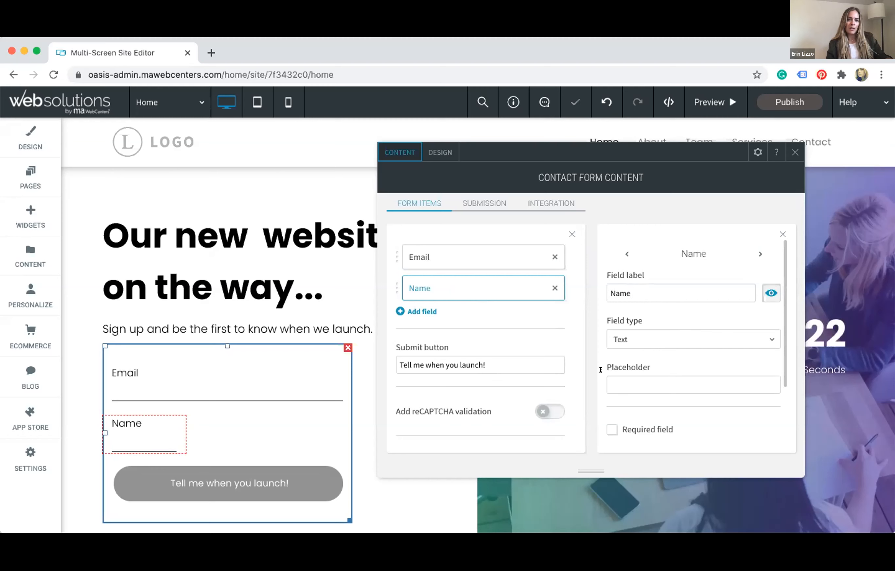
{"action": "left_click_drag", "start_coordinate": [392, 281], "coordinate": [393, 240]}
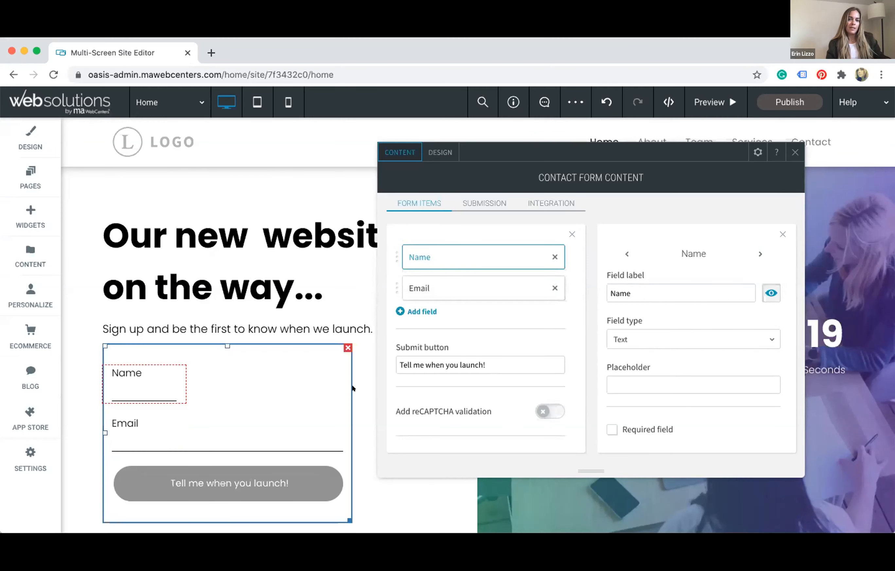
{"action": "left_click", "coordinate": [792, 152]}
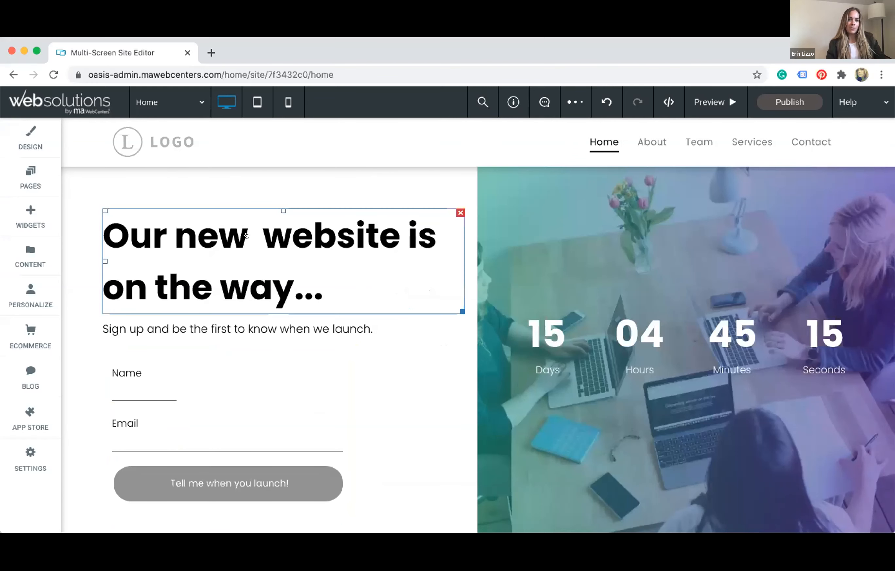
{"action": "scroll", "coordinate": [226, 362], "scroll_direction": "up", "scroll_amount": 3}
{"action": "scroll", "coordinate": [226, 361], "scroll_direction": "down", "scroll_amount": 5}
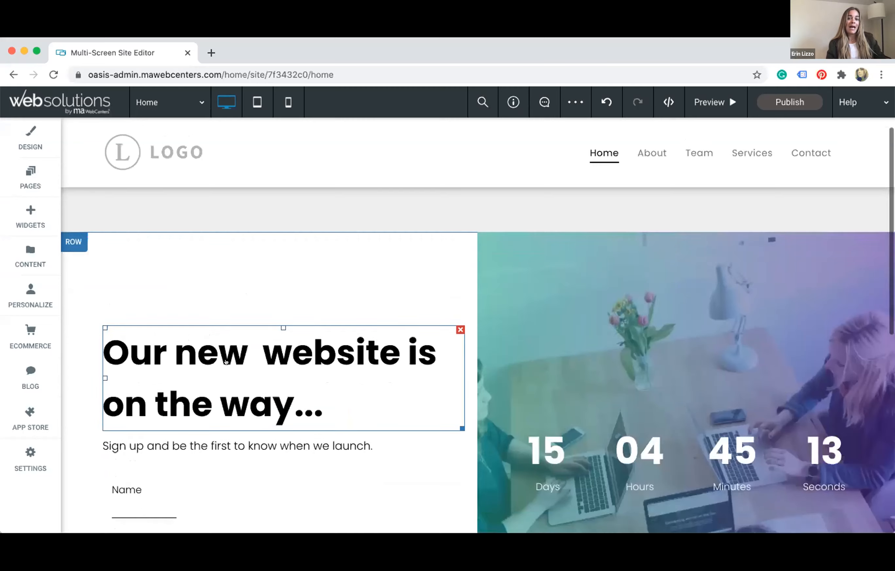
{"action": "scroll", "coordinate": [226, 362], "scroll_direction": "down", "scroll_amount": 3}
{"action": "scroll", "coordinate": [227, 362], "scroll_direction": "up", "scroll_amount": 6}
{"action": "scroll", "coordinate": [226, 362], "scroll_direction": "up", "scroll_amount": 1}
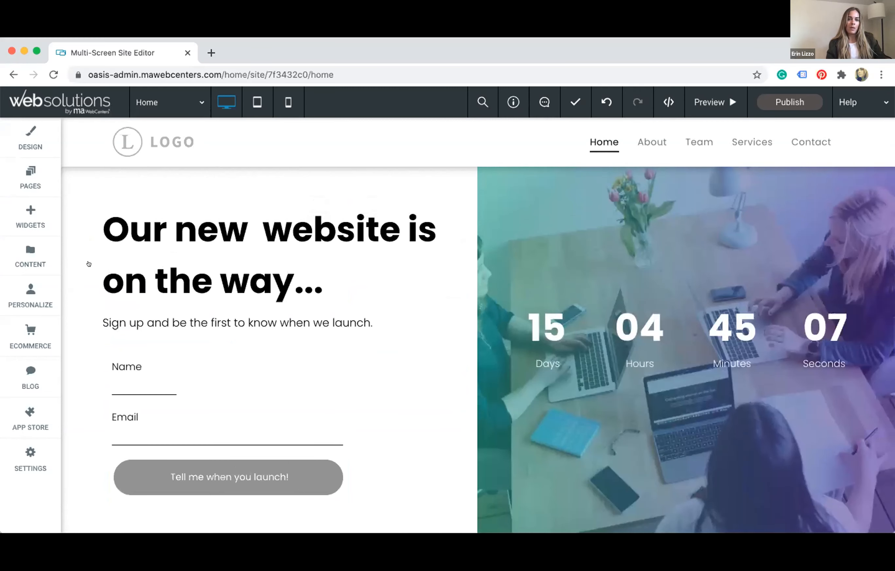
{"action": "scroll", "coordinate": [88, 261], "scroll_direction": "up", "scroll_amount": 3}
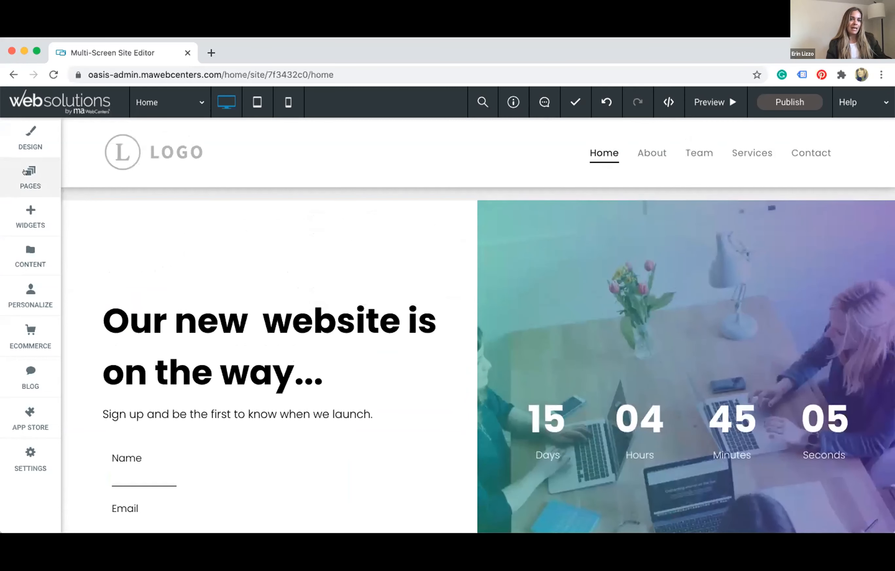
Hide the Contact and Services pages in the site navigation on all devices.
{"action": "left_click", "coordinate": [25, 172]}
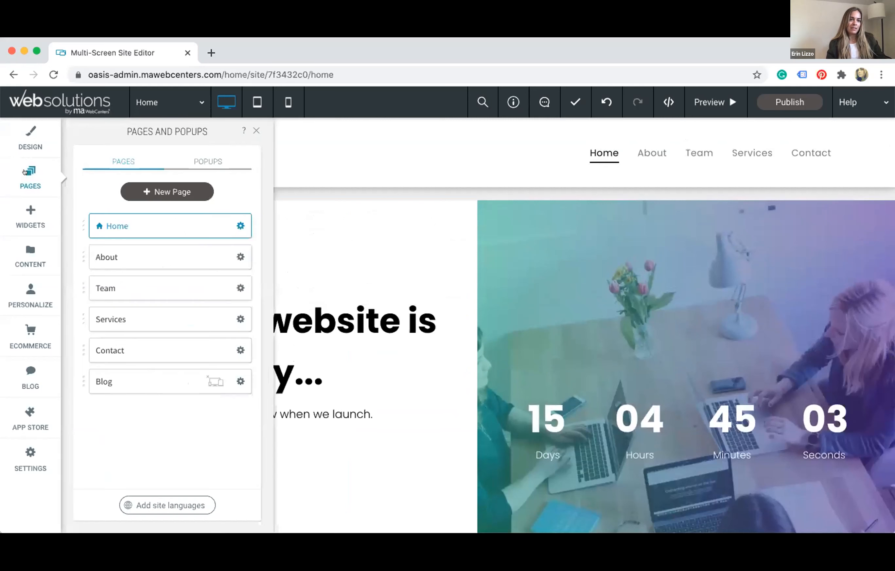
{"action": "left_click", "coordinate": [233, 342]}
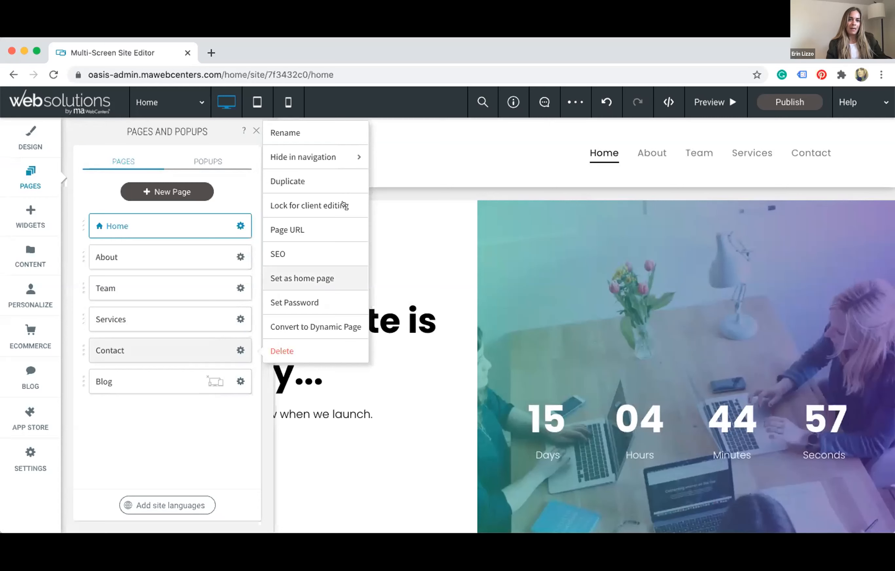
{"action": "mouse_move", "coordinate": [316, 146]}
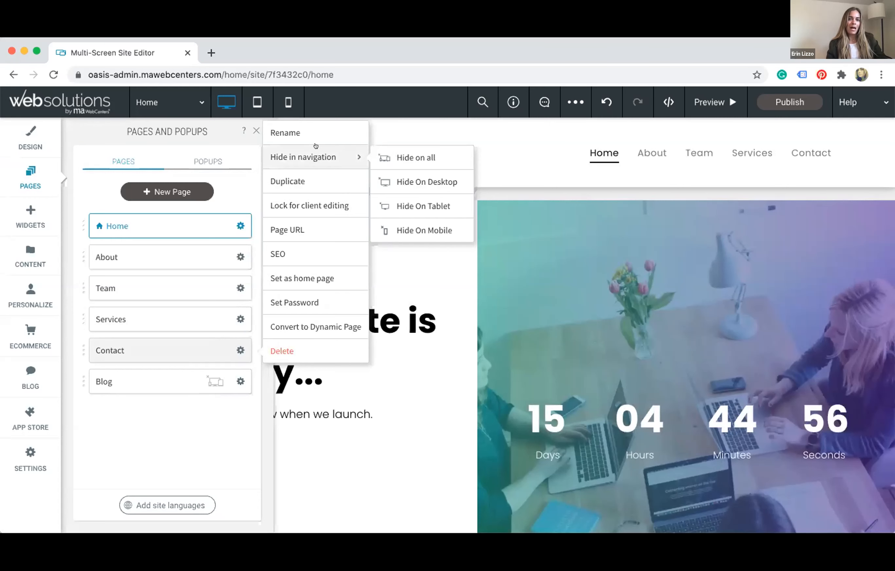
{"action": "left_click", "coordinate": [403, 153]}
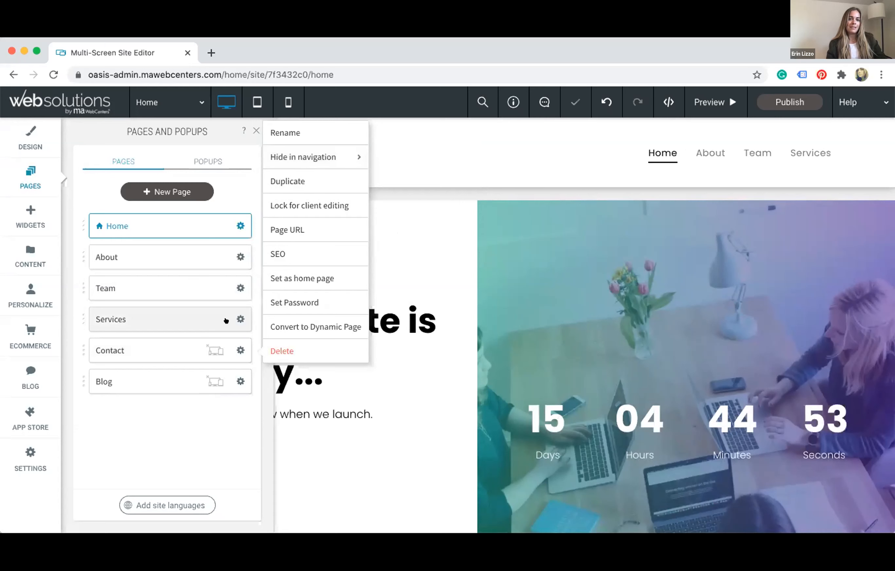
{"action": "left_click", "coordinate": [239, 319]}
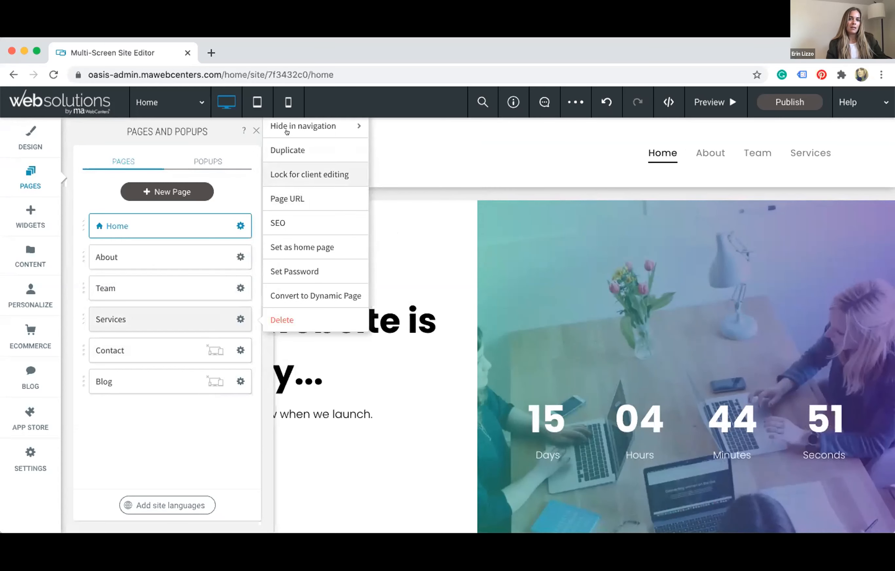
{"action": "mouse_move", "coordinate": [344, 124]}
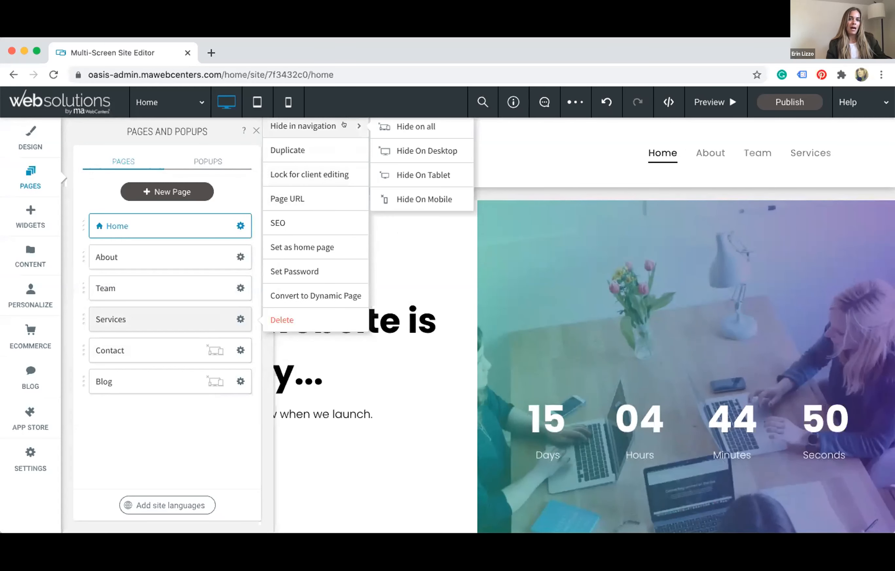
{"action": "left_click", "coordinate": [395, 126]}
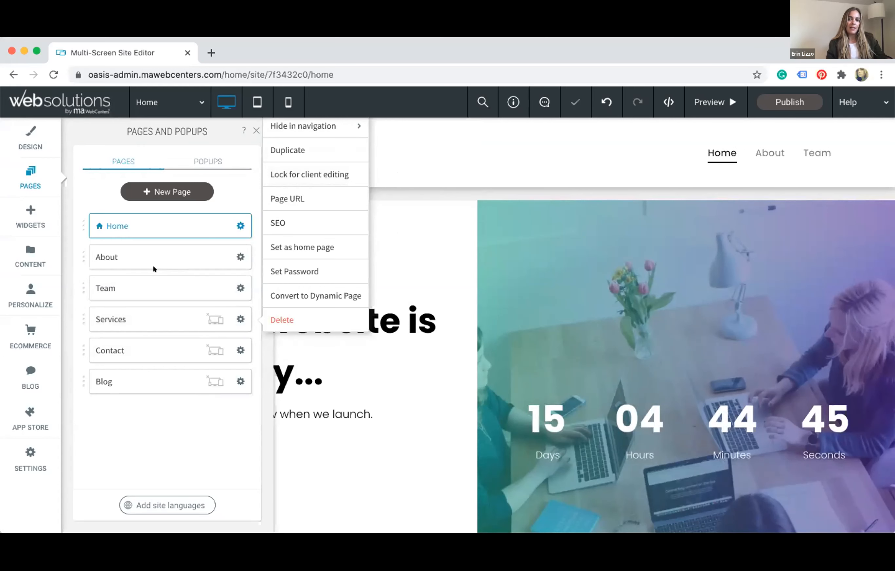
Hide the Team page in the site navigation on all devices and close the page list.
{"action": "left_click", "coordinate": [237, 285]}
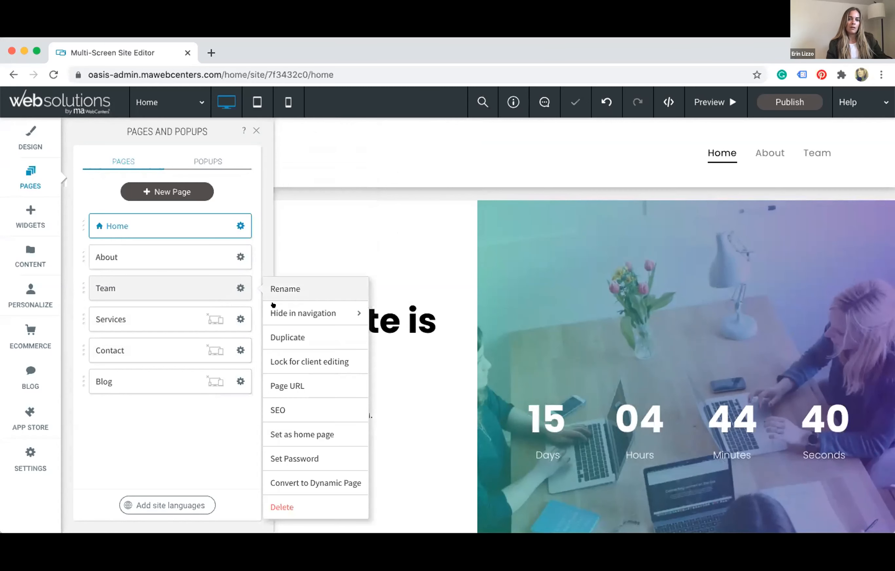
{"action": "mouse_move", "coordinate": [314, 312]}
{"action": "left_click", "coordinate": [374, 313]}
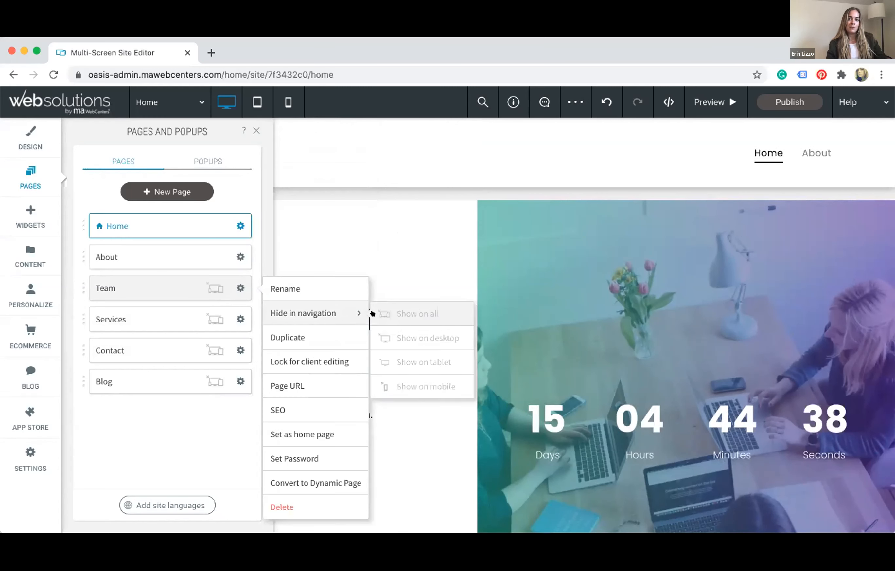
{"action": "left_click", "coordinate": [247, 125]}
{"action": "left_click", "coordinate": [254, 294]}
{"action": "scroll", "coordinate": [254, 292], "scroll_direction": "down", "scroll_amount": 4}
{"action": "left_click", "coordinate": [255, 292]}
{"action": "scroll", "coordinate": [254, 292], "scroll_direction": "up", "scroll_amount": 5}
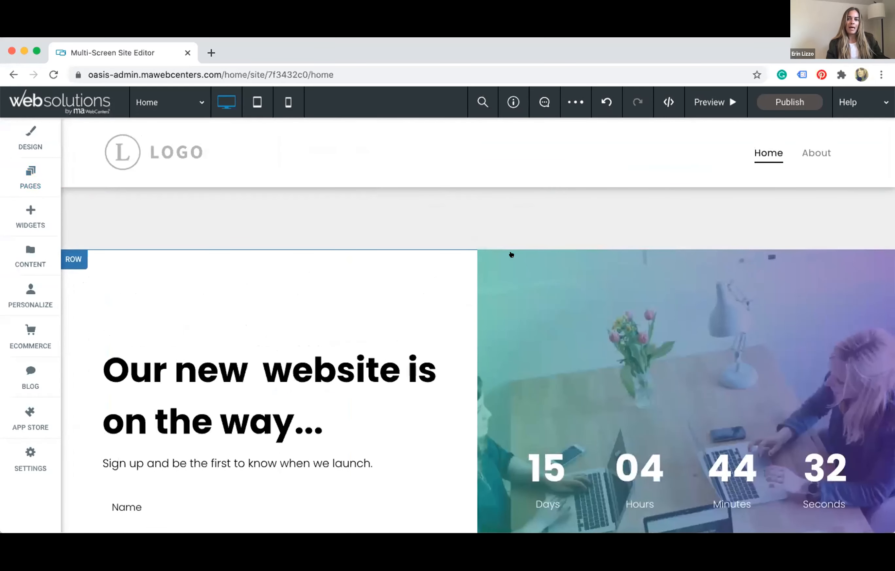
{"action": "scroll", "coordinate": [455, 275], "scroll_direction": "down", "scroll_amount": 1}
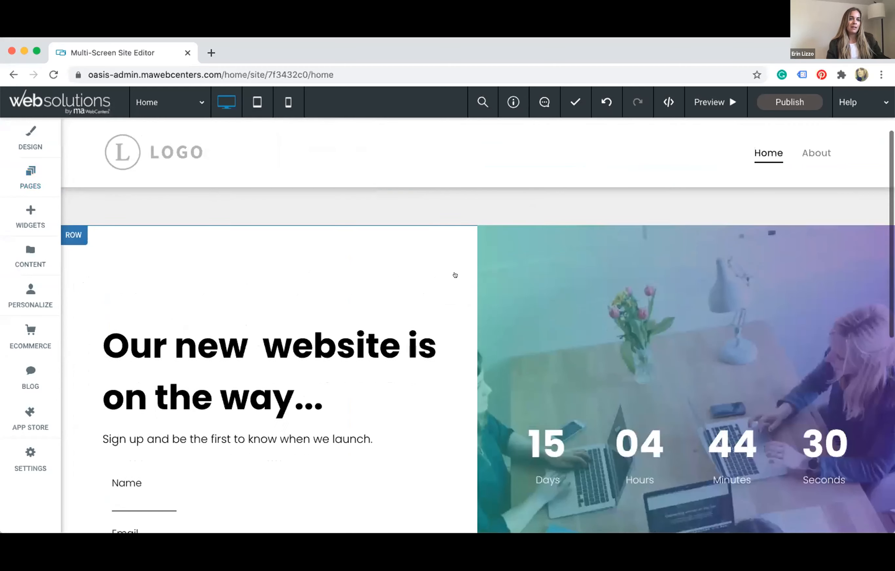
{"action": "scroll", "coordinate": [455, 275], "scroll_direction": "down", "scroll_amount": 1}
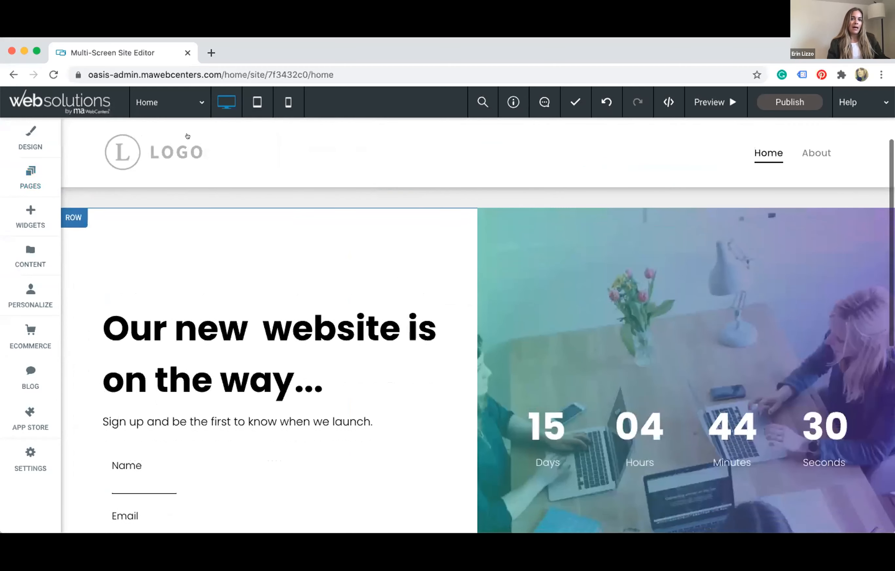
Add the "About Us" section with the plant and coffee image to the About page and save it to add another section.
{"action": "left_click", "coordinate": [180, 102]}
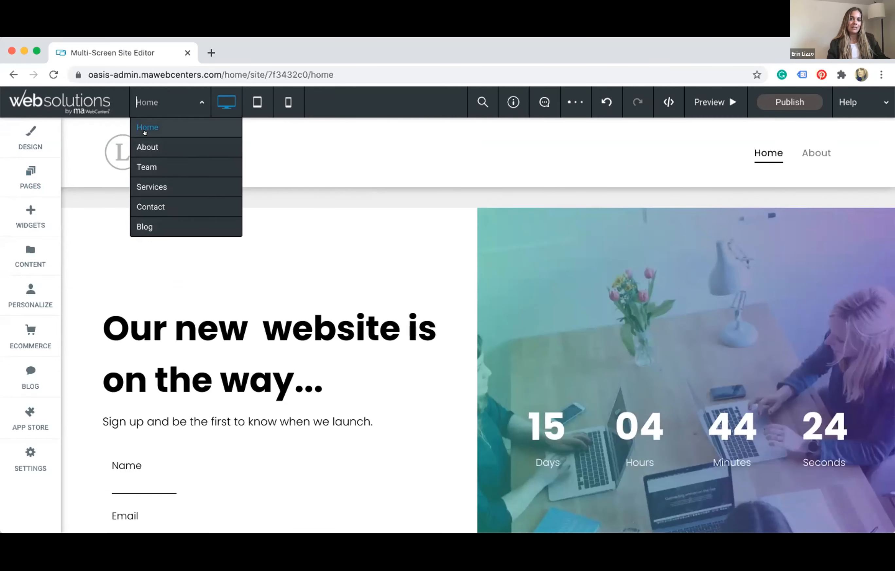
{"action": "left_click", "coordinate": [148, 151]}
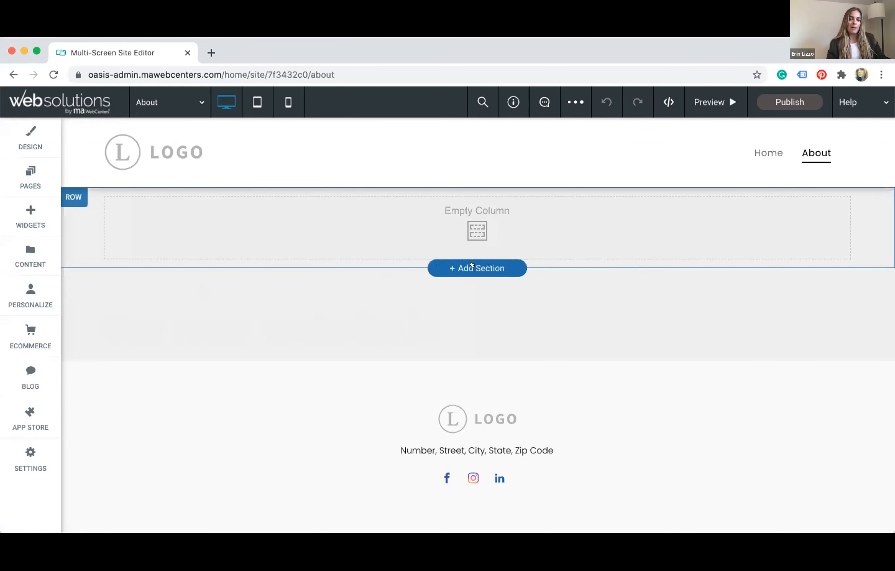
{"action": "left_click", "coordinate": [472, 265]}
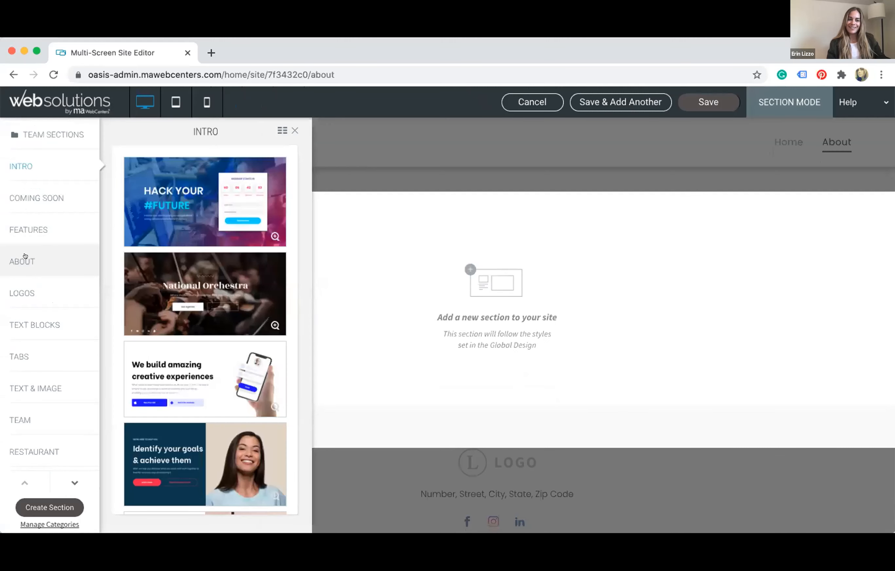
{"action": "left_click", "coordinate": [25, 257]}
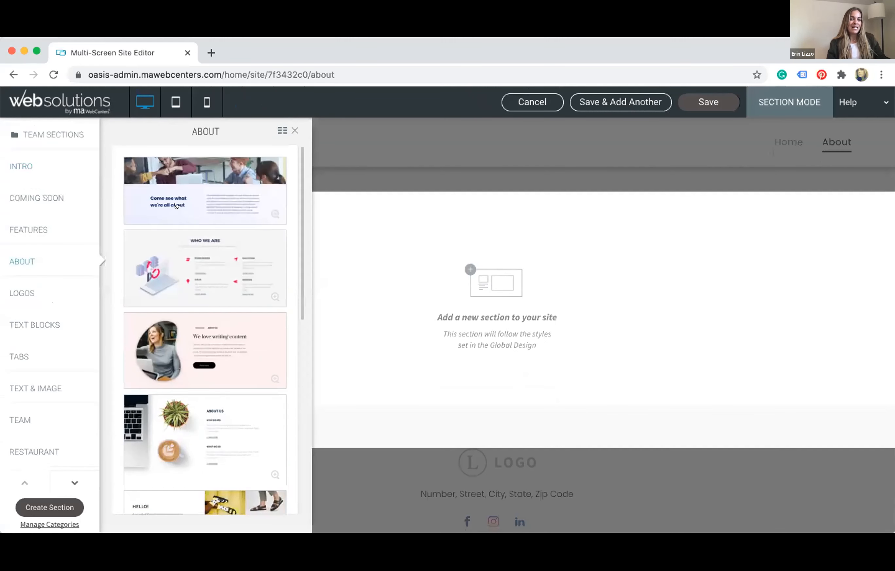
{"action": "scroll", "coordinate": [176, 221], "scroll_direction": "down", "scroll_amount": 5}
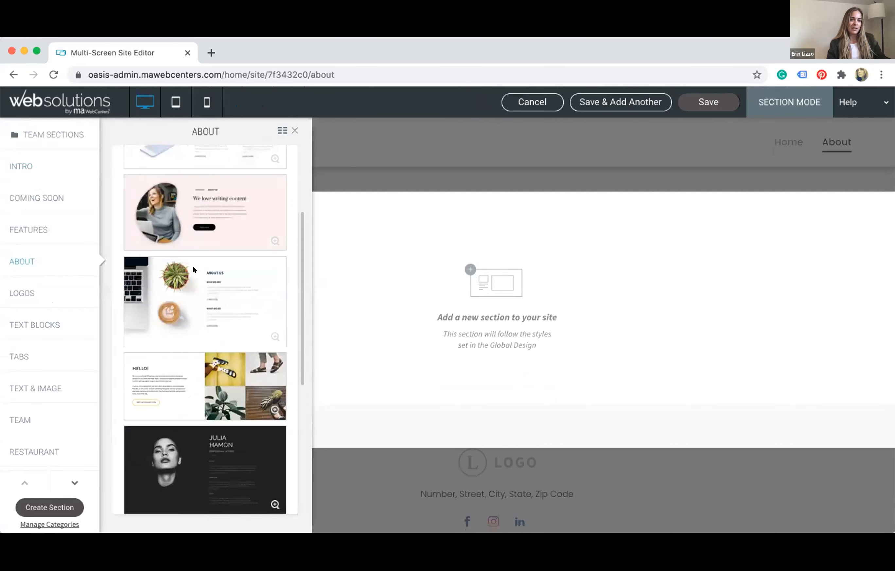
{"action": "left_click", "coordinate": [187, 285]}
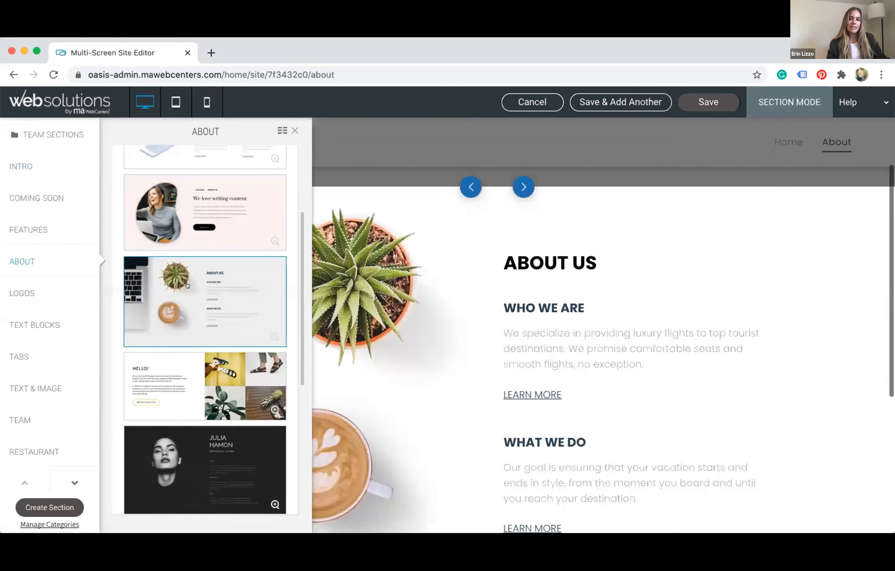
{"action": "left_click", "coordinate": [593, 102]}
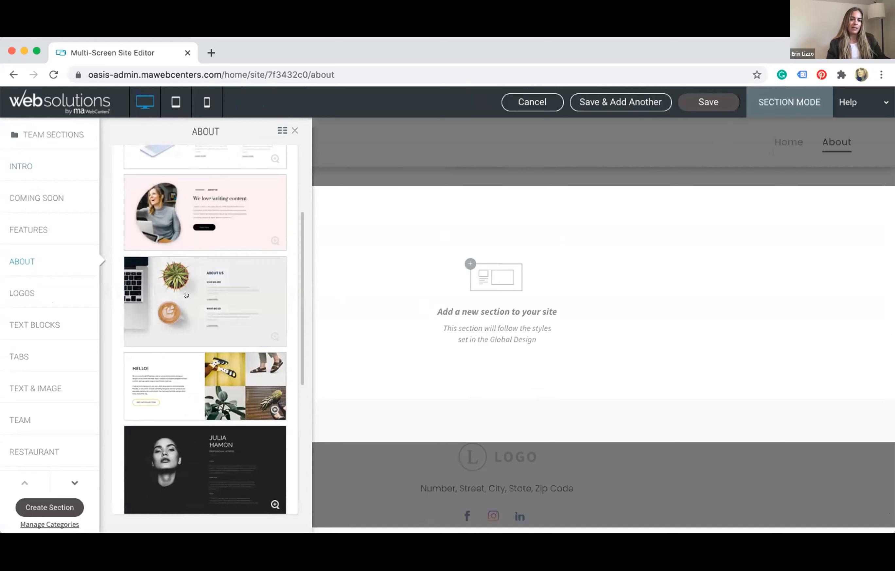
Insert the plant and coffee "About Us" section once more and save it to the About page.
{"action": "scroll", "coordinate": [195, 255], "scroll_direction": "down", "scroll_amount": 2}
{"action": "left_click", "coordinate": [195, 242]}
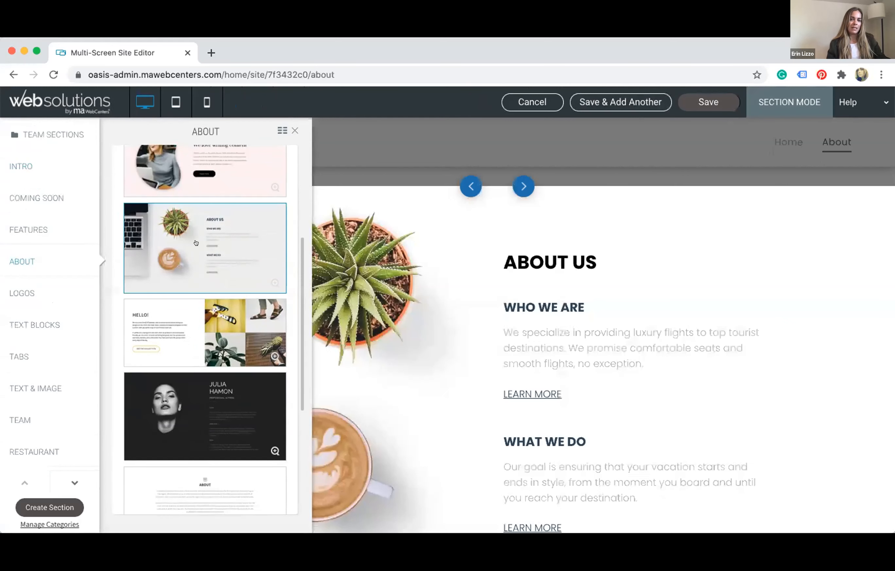
{"action": "left_click", "coordinate": [684, 101]}
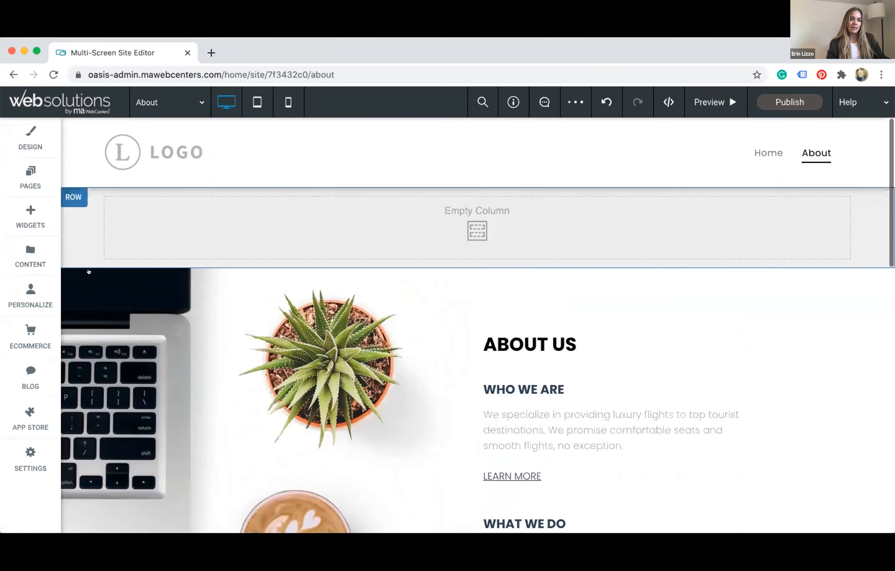
Switch to the Home page and review its Coming Soon section and signup form.
{"action": "left_click", "coordinate": [167, 103]}
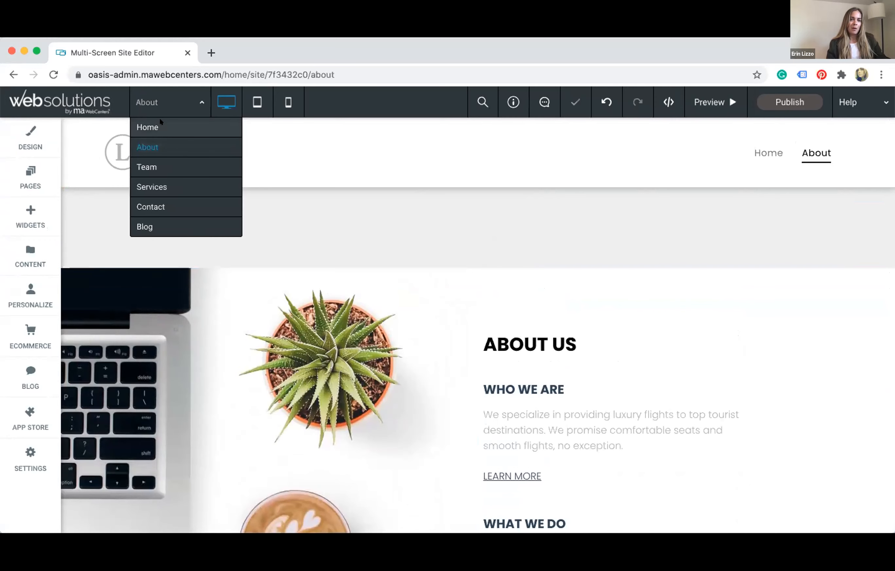
{"action": "left_click", "coordinate": [161, 121]}
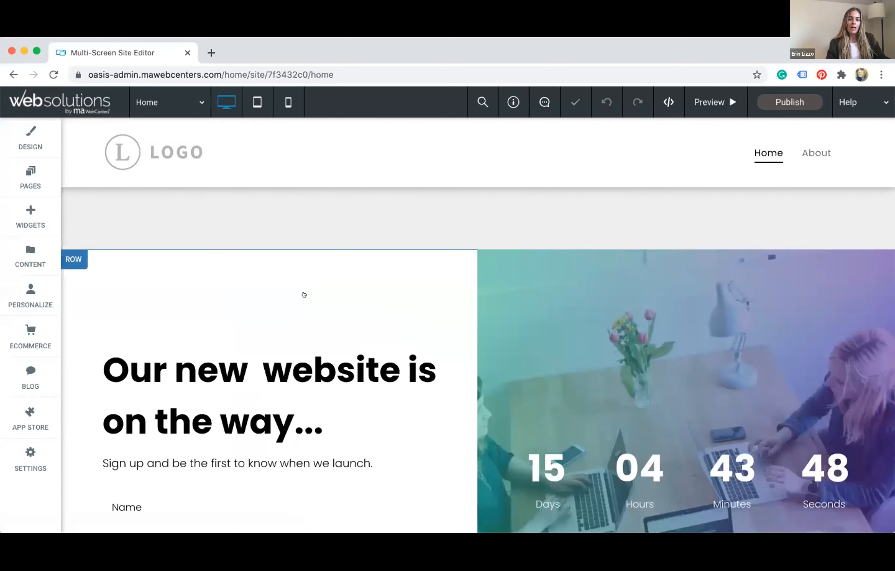
{"action": "scroll", "coordinate": [301, 294], "scroll_direction": "down", "scroll_amount": 2}
{"action": "scroll", "coordinate": [304, 293], "scroll_direction": "down", "scroll_amount": 1}
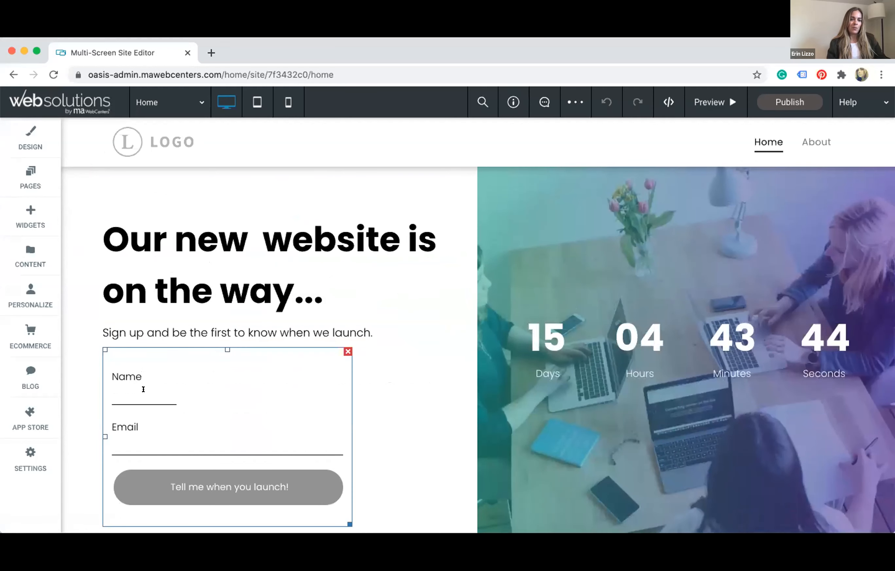
{"action": "scroll", "coordinate": [161, 379], "scroll_direction": "down", "scroll_amount": 1}
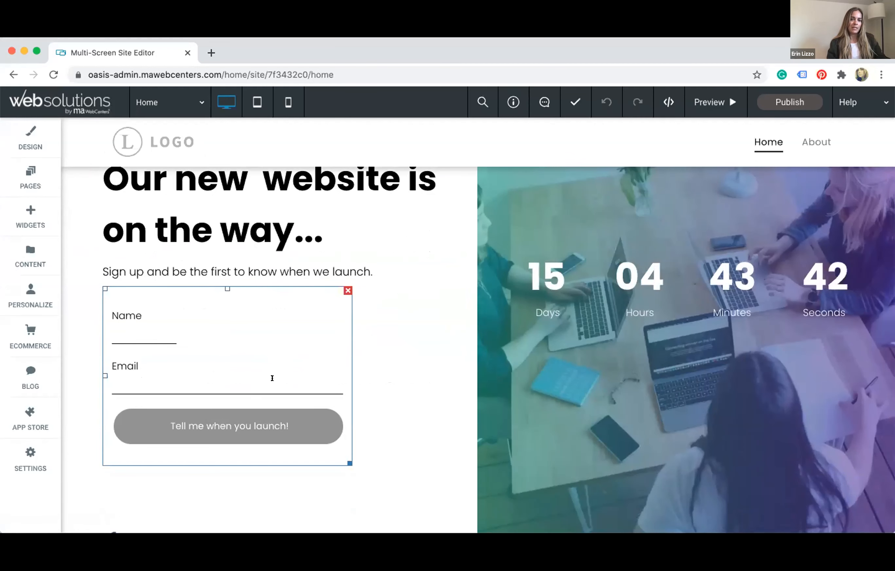
{"action": "scroll", "coordinate": [272, 376], "scroll_direction": "up", "scroll_amount": 2}
{"action": "scroll", "coordinate": [273, 381], "scroll_direction": "up", "scroll_amount": 3}
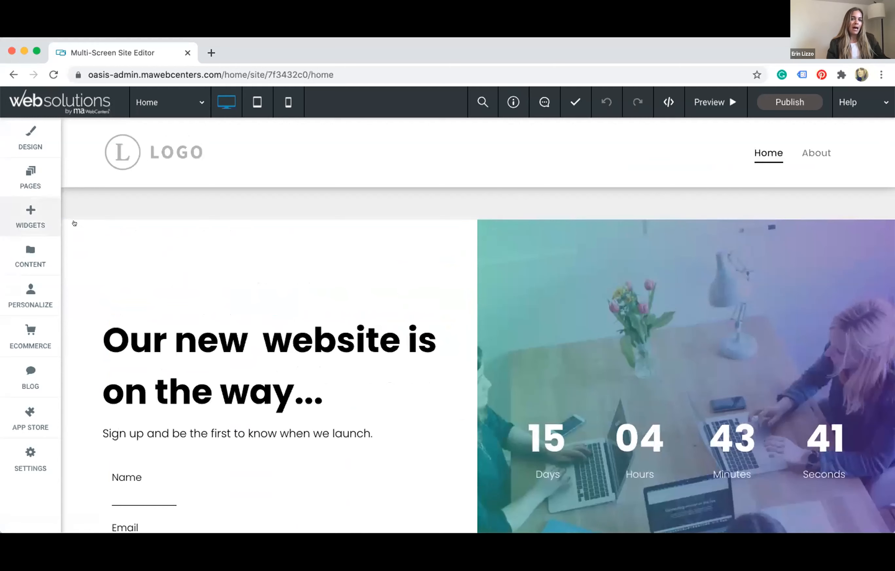
View the row options for the Coming Soon section, including Save as Section, and close them unchanged.
{"action": "left_click", "coordinate": [74, 226]}
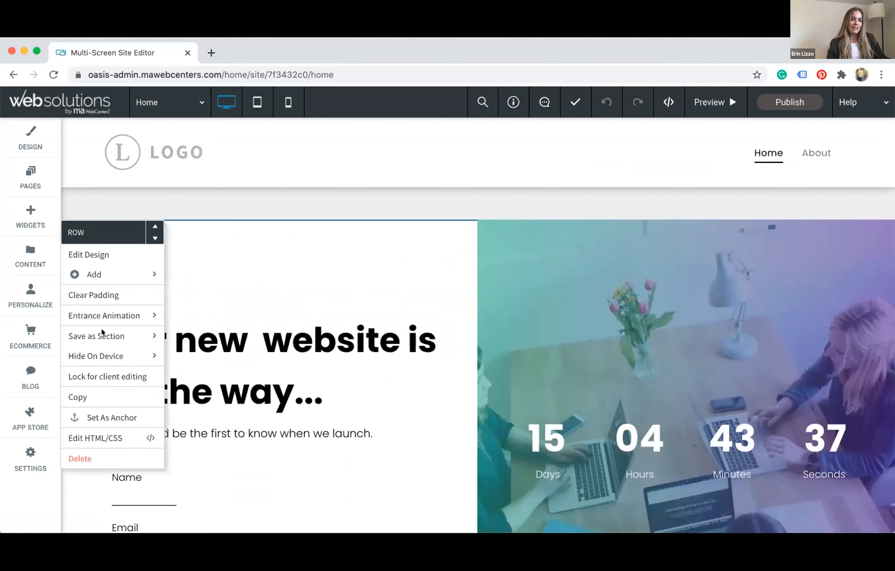
{"action": "left_click", "coordinate": [118, 333]}
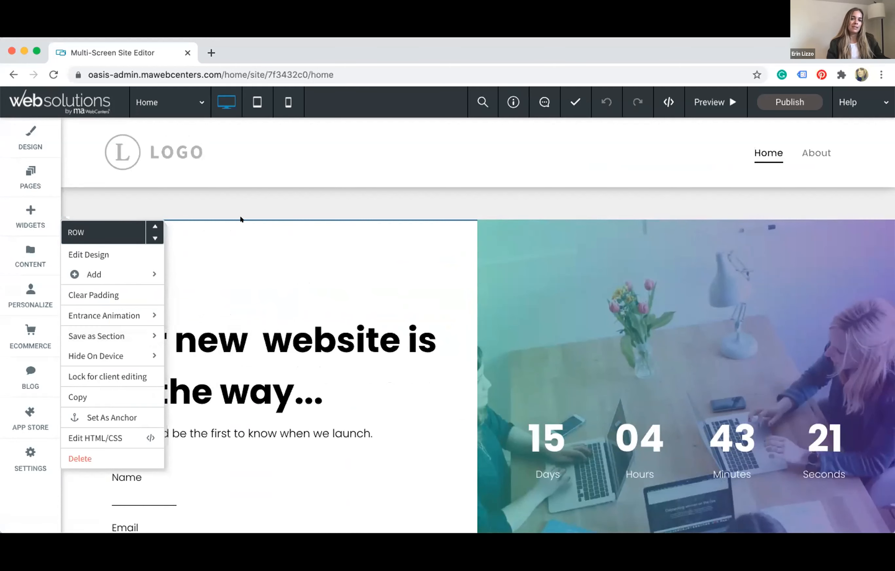
{"action": "left_click", "coordinate": [235, 201]}
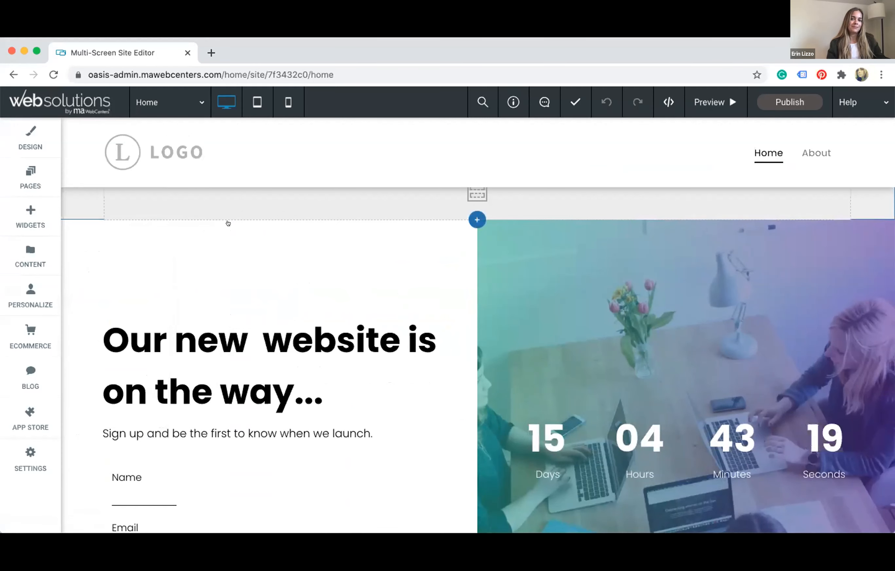
{"action": "scroll", "coordinate": [227, 233], "scroll_direction": "down", "scroll_amount": 3}
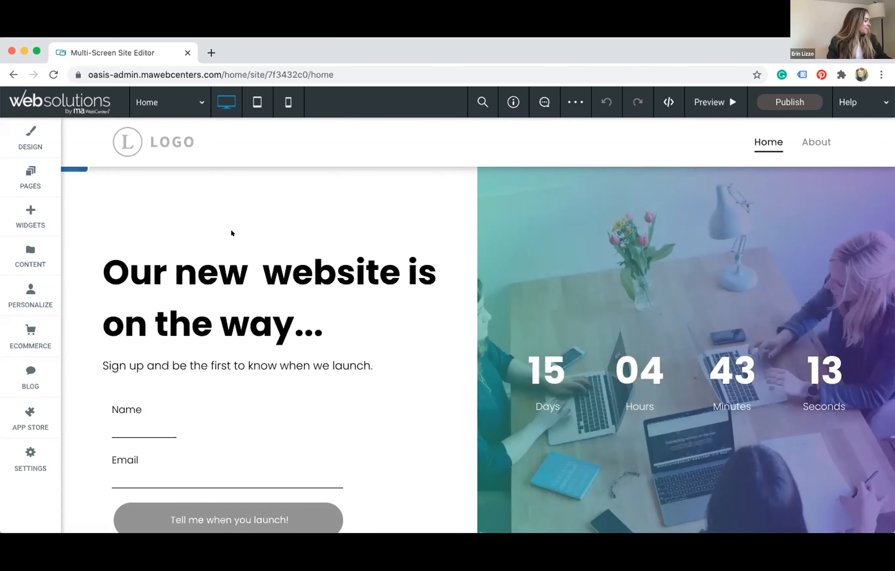
Browse the available widgets from the Popular to the Advanced group, then close the widget list.
{"action": "left_click", "coordinate": [27, 212]}
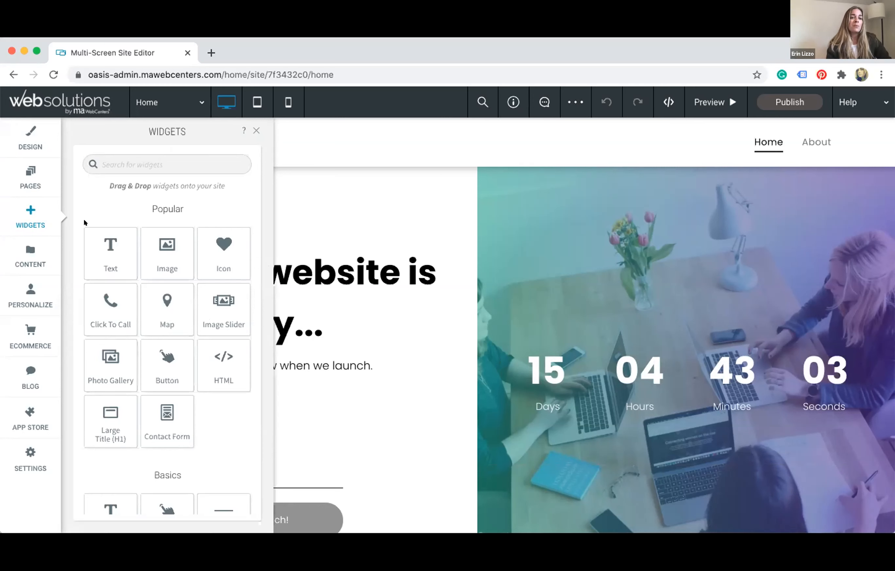
{"action": "scroll", "coordinate": [123, 291], "scroll_direction": "down", "scroll_amount": 3}
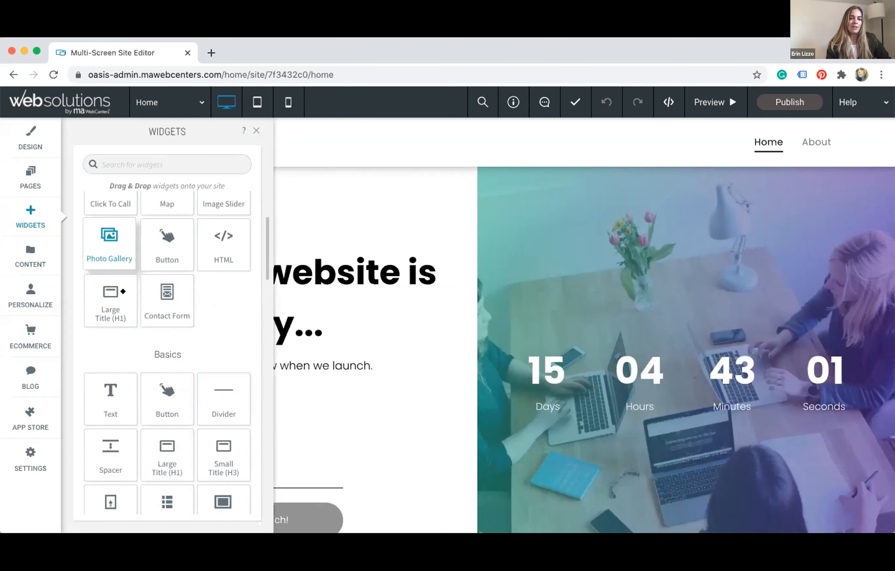
{"action": "scroll", "coordinate": [123, 291], "scroll_direction": "down", "scroll_amount": 5}
{"action": "scroll", "coordinate": [123, 292], "scroll_direction": "down", "scroll_amount": 5}
{"action": "scroll", "coordinate": [122, 292], "scroll_direction": "down", "scroll_amount": 5}
{"action": "scroll", "coordinate": [123, 293], "scroll_direction": "down", "scroll_amount": 6}
{"action": "scroll", "coordinate": [123, 291], "scroll_direction": "down", "scroll_amount": 6}
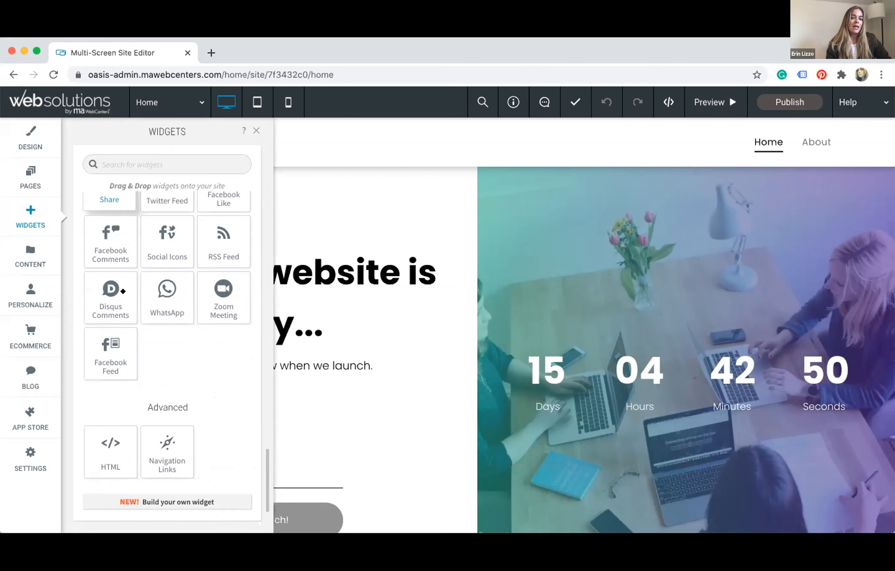
{"action": "scroll", "coordinate": [123, 291], "scroll_direction": "up", "scroll_amount": 15}
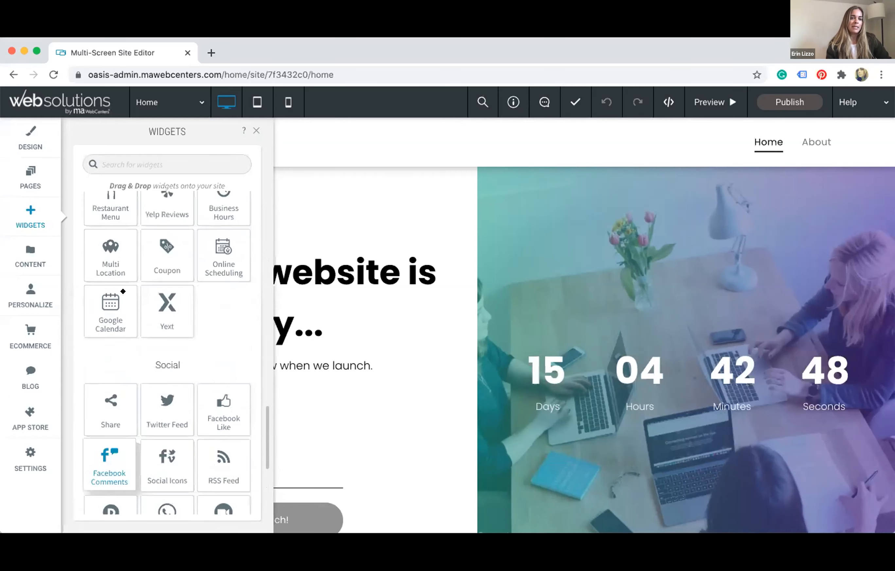
{"action": "scroll", "coordinate": [123, 291], "scroll_direction": "up", "scroll_amount": 10}
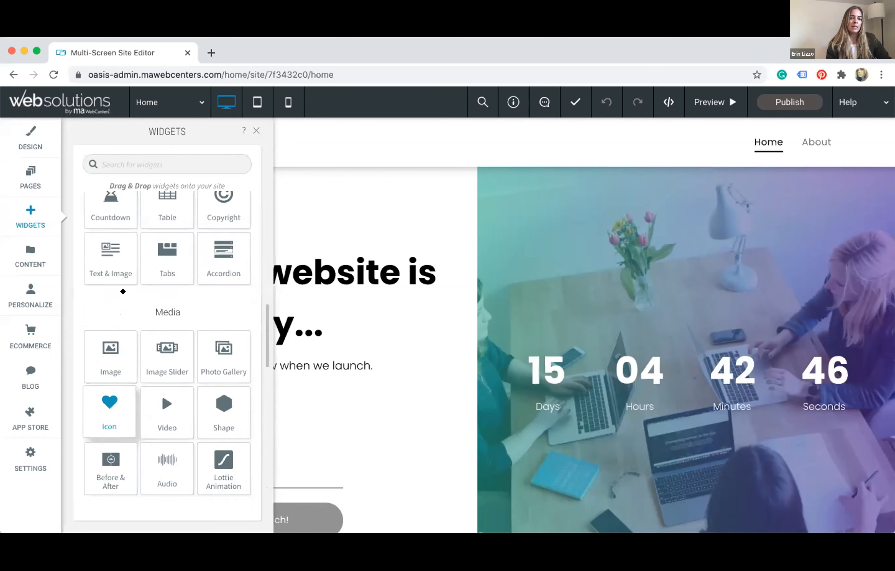
{"action": "scroll", "coordinate": [123, 291], "scroll_direction": "up", "scroll_amount": 8}
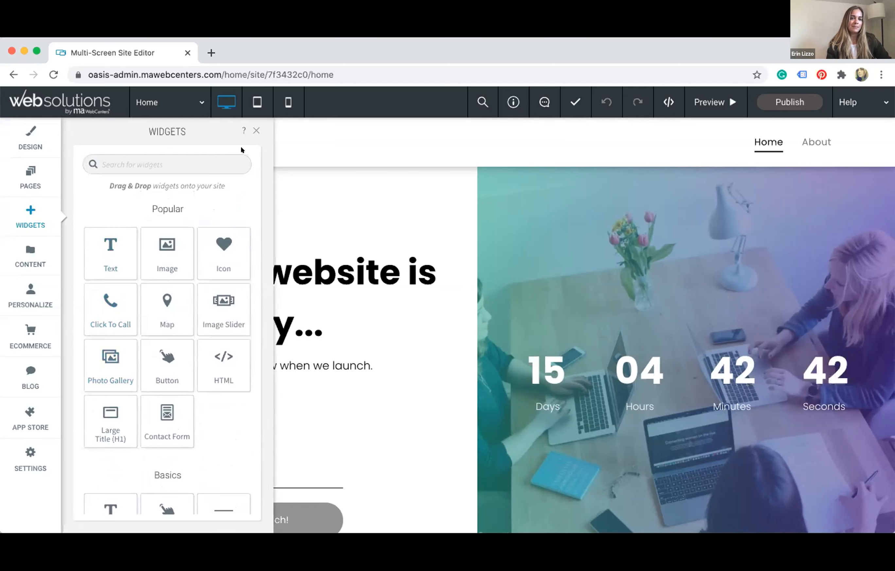
{"action": "left_click", "coordinate": [256, 130]}
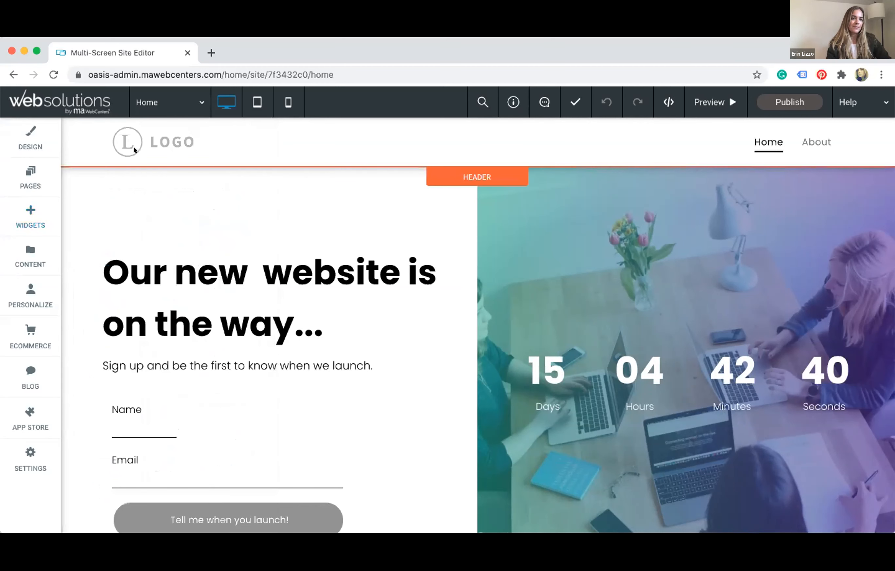
Examine the paragraph font, size, color and format options in the site's Global Text design settings.
{"action": "left_click", "coordinate": [27, 134]}
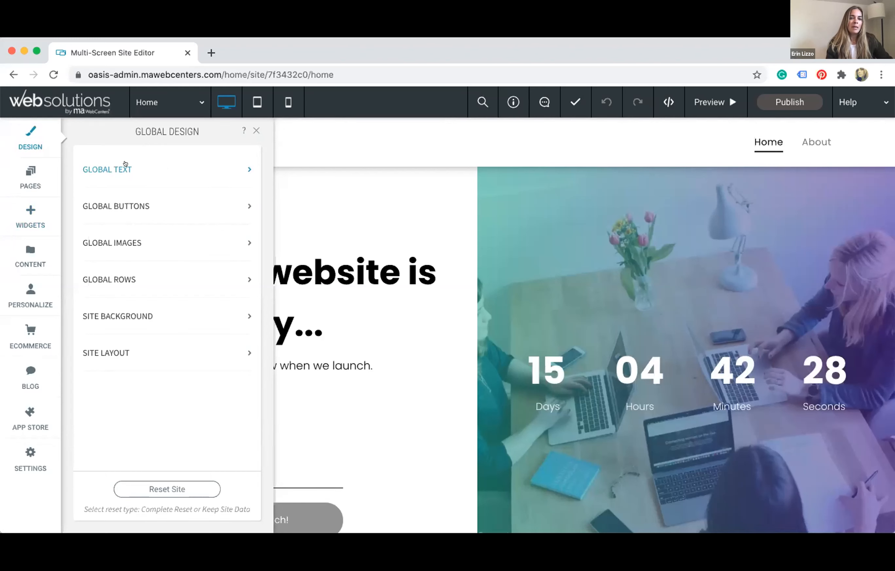
{"action": "left_click", "coordinate": [196, 172]}
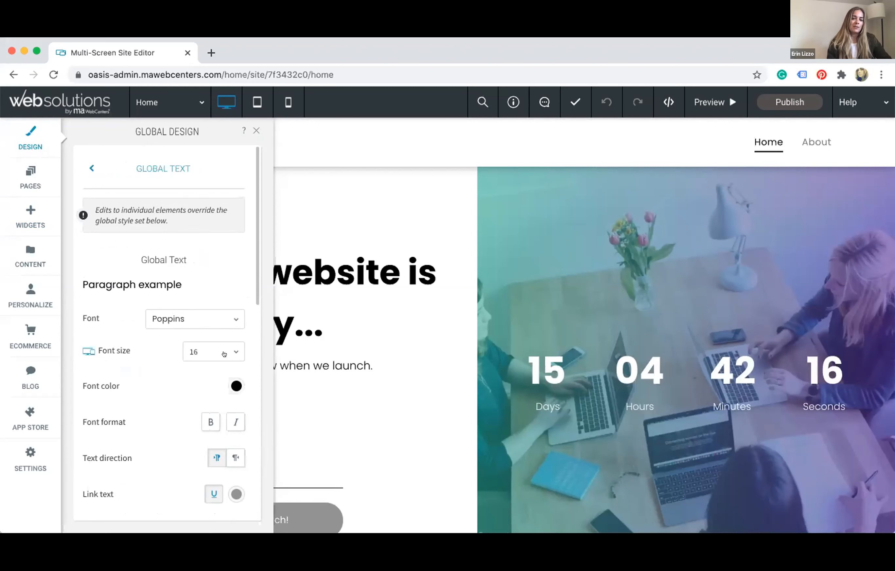
{"action": "scroll", "coordinate": [172, 380], "scroll_direction": "down", "scroll_amount": 2}
{"action": "scroll", "coordinate": [172, 380], "scroll_direction": "up", "scroll_amount": 2}
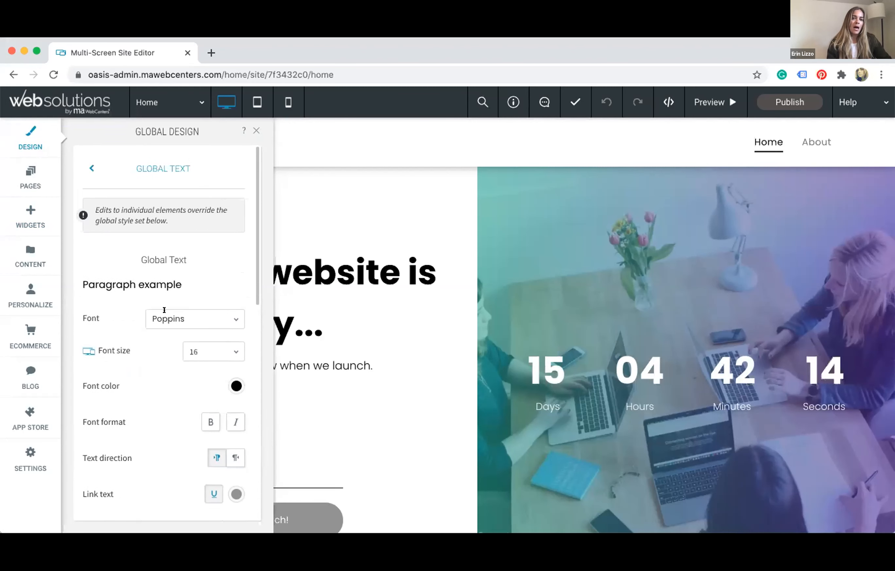
{"action": "scroll", "coordinate": [152, 341], "scroll_direction": "down", "scroll_amount": 3}
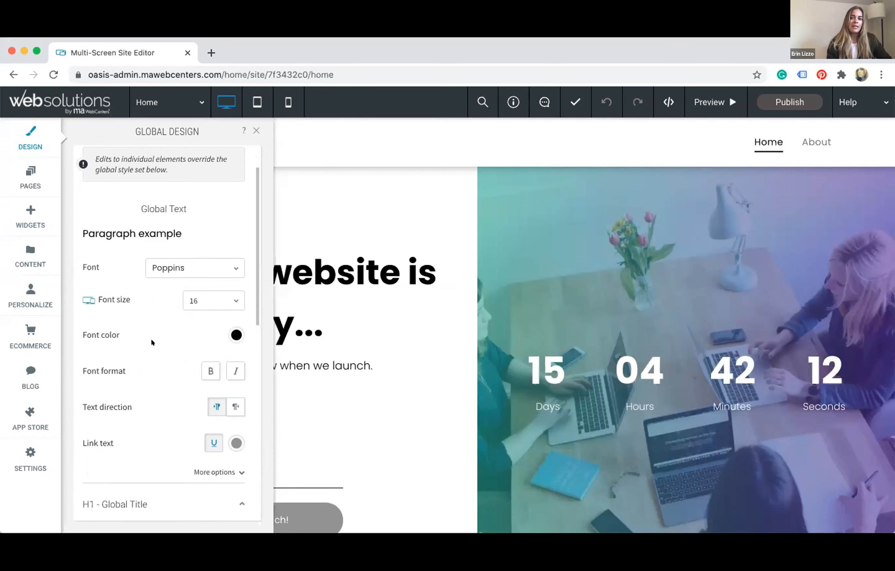
{"action": "scroll", "coordinate": [152, 312], "scroll_direction": "up", "scroll_amount": 3}
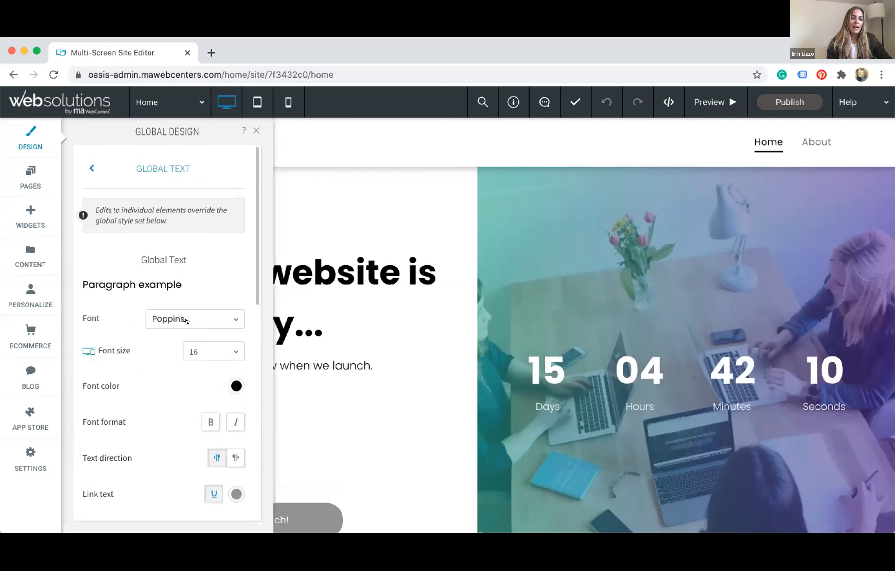
Examine the global title styles for H1, H2 and H3, then close the global design settings.
{"action": "scroll", "coordinate": [150, 341], "scroll_direction": "down", "scroll_amount": 6}
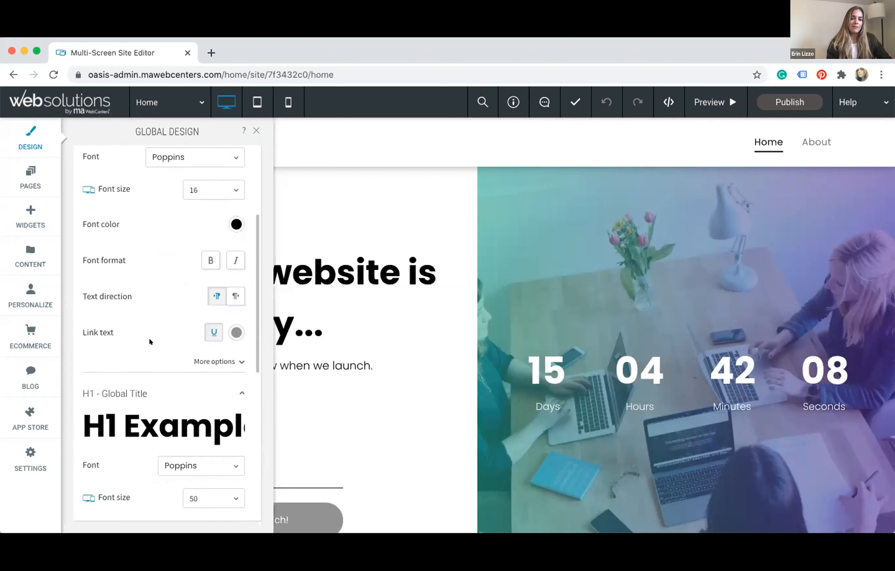
{"action": "scroll", "coordinate": [150, 340], "scroll_direction": "down", "scroll_amount": 2}
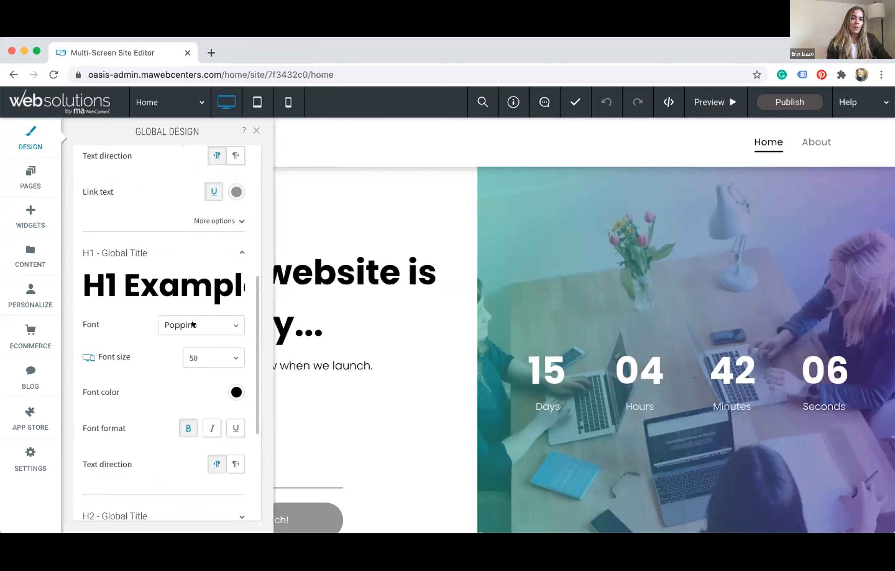
{"action": "scroll", "coordinate": [126, 339], "scroll_direction": "down", "scroll_amount": 2}
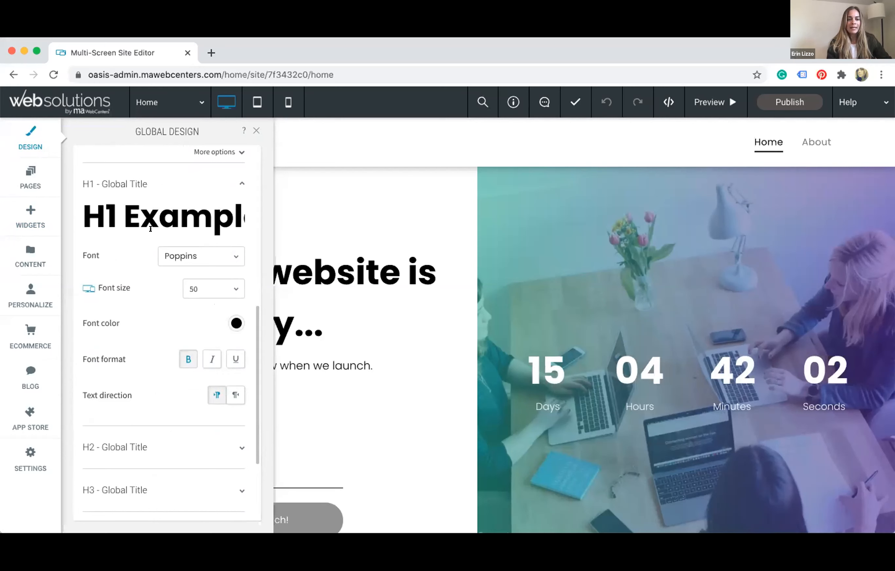
{"action": "scroll", "coordinate": [123, 370], "scroll_direction": "down", "scroll_amount": 2}
{"action": "scroll", "coordinate": [138, 371], "scroll_direction": "down", "scroll_amount": 1}
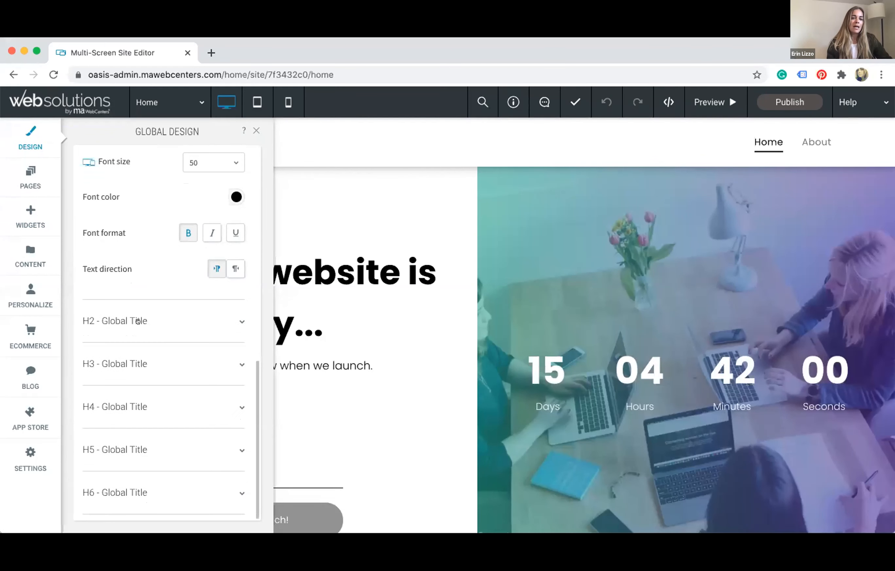
{"action": "left_click", "coordinate": [139, 320]}
{"action": "scroll", "coordinate": [140, 341], "scroll_direction": "down", "scroll_amount": 2}
{"action": "scroll", "coordinate": [140, 341], "scroll_direction": "down", "scroll_amount": 3}
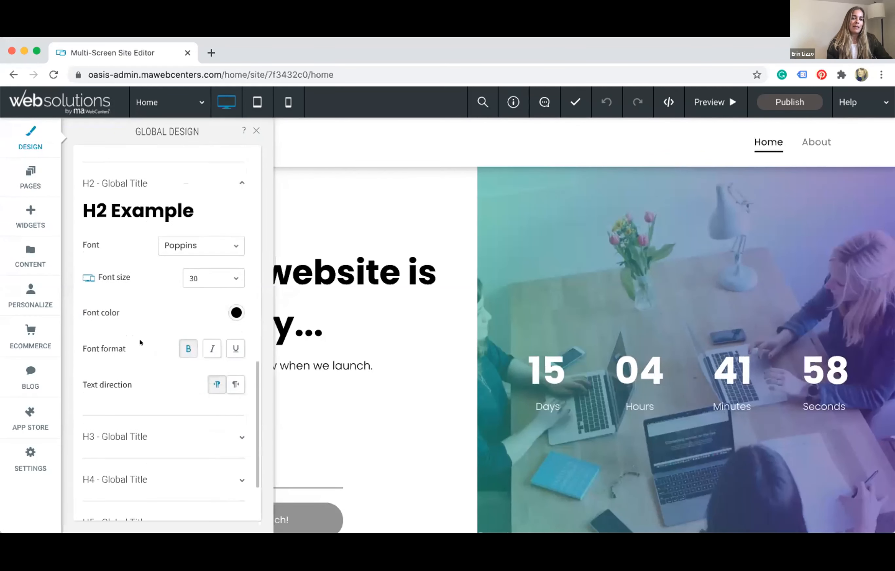
{"action": "left_click", "coordinate": [145, 383]}
{"action": "scroll", "coordinate": [148, 376], "scroll_direction": "down", "scroll_amount": 2}
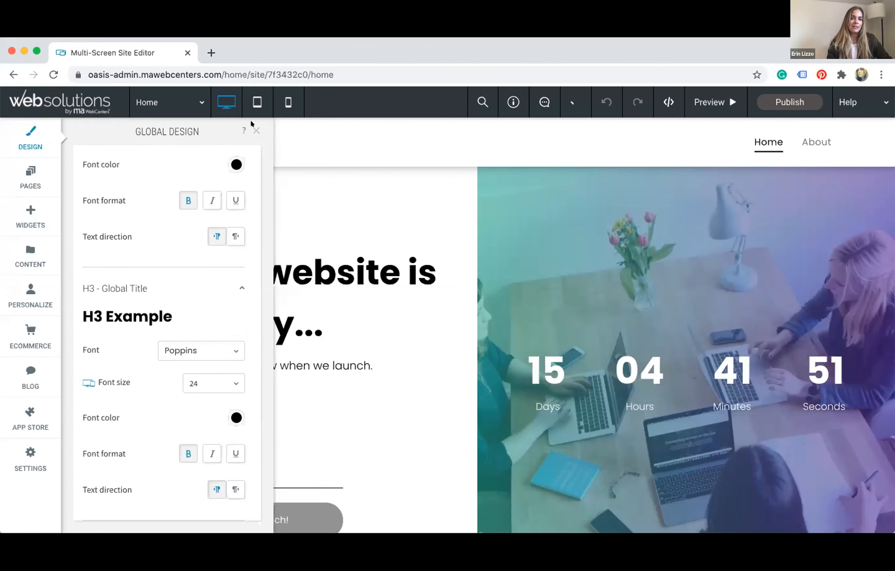
{"action": "left_click", "coordinate": [256, 131]}
Set the global button background color to the recent magenta #d907e1 and check the signup form's button on the Home page.
{"action": "left_click", "coordinate": [30, 136]}
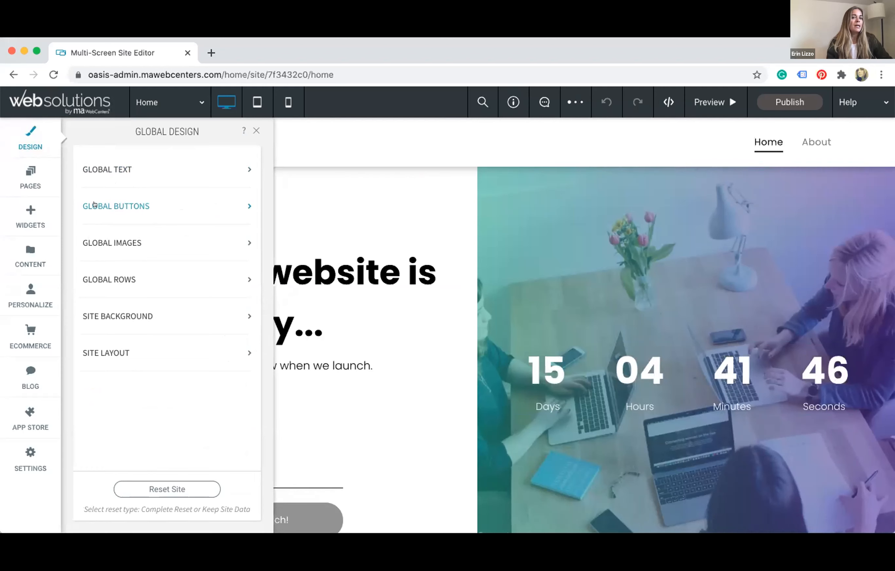
{"action": "left_click", "coordinate": [187, 203]}
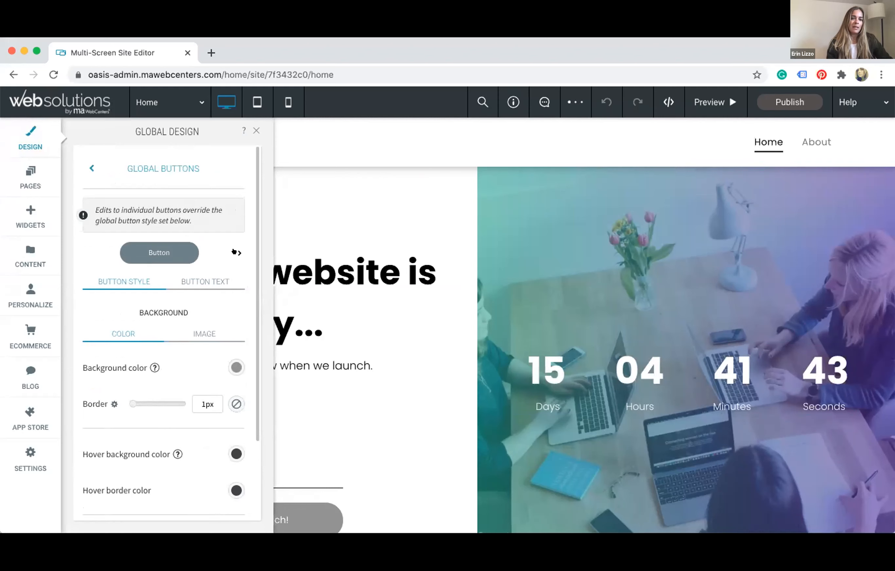
{"action": "left_click", "coordinate": [236, 252]}
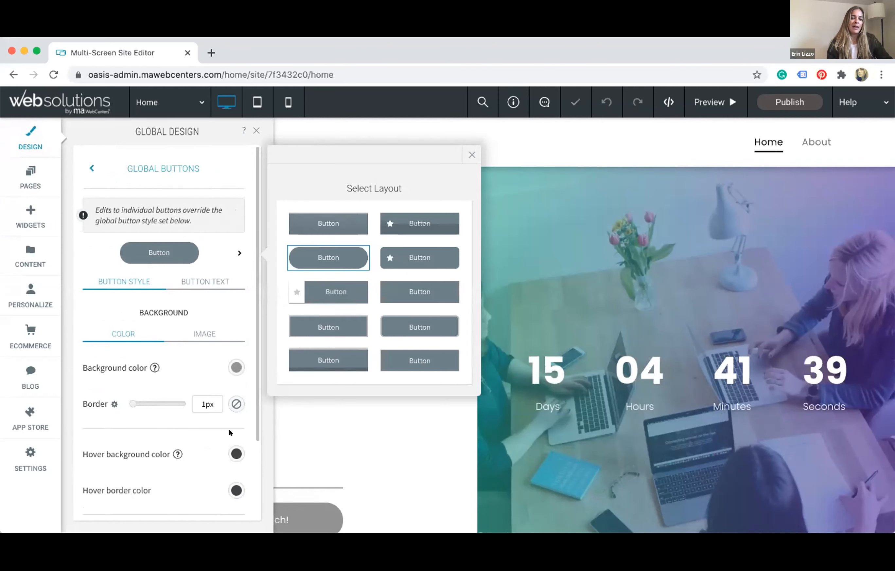
{"action": "left_click", "coordinate": [229, 364]}
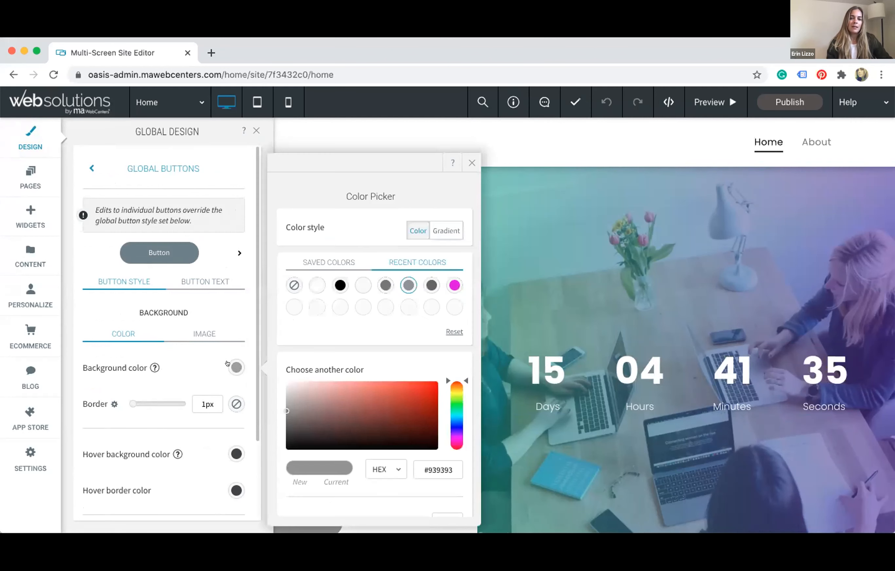
{"action": "left_click", "coordinate": [447, 283]}
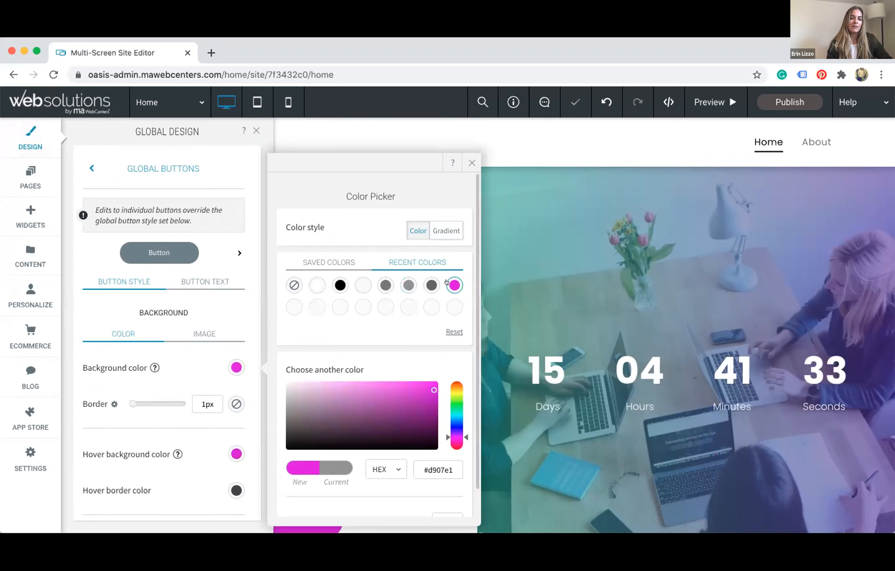
{"action": "left_click", "coordinate": [254, 132]}
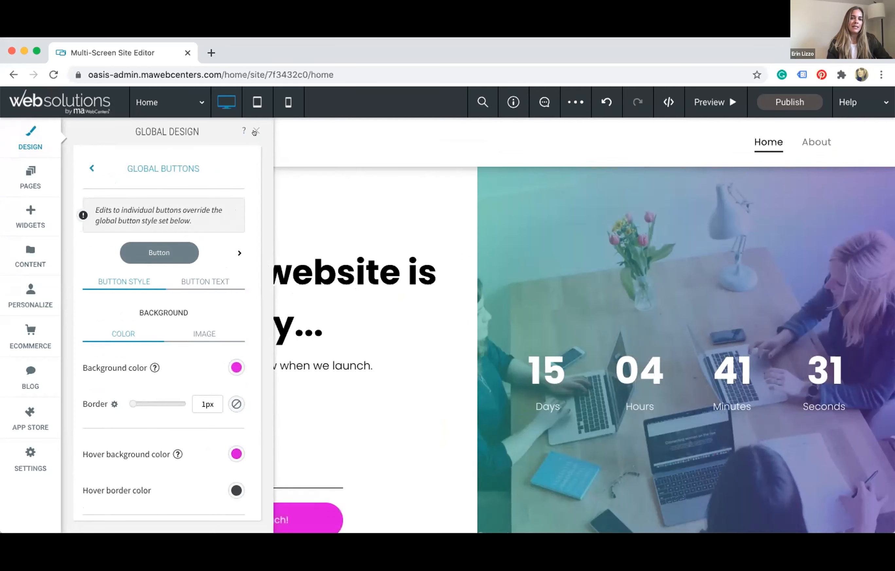
{"action": "left_click", "coordinate": [256, 131]}
{"action": "scroll", "coordinate": [432, 412], "scroll_direction": "down", "scroll_amount": 3}
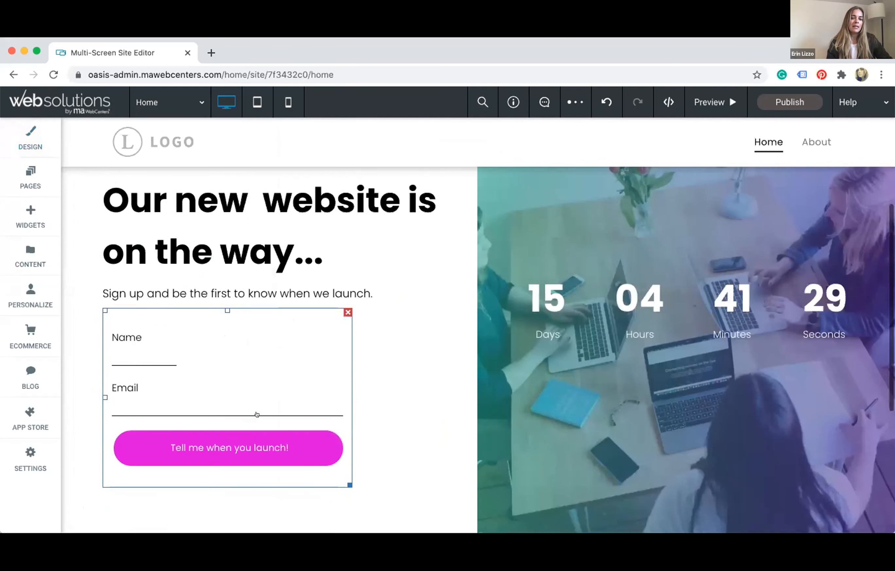
{"action": "scroll", "coordinate": [432, 411], "scroll_direction": "down", "scroll_amount": 10}
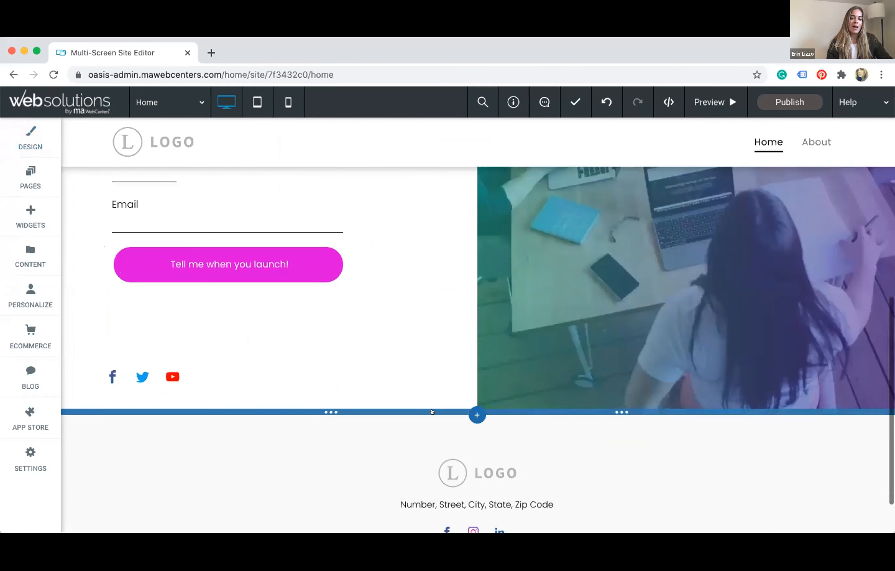
{"action": "scroll", "coordinate": [432, 411], "scroll_direction": "up", "scroll_amount": 10}
{"action": "scroll", "coordinate": [432, 411], "scroll_direction": "up", "scroll_amount": 5}
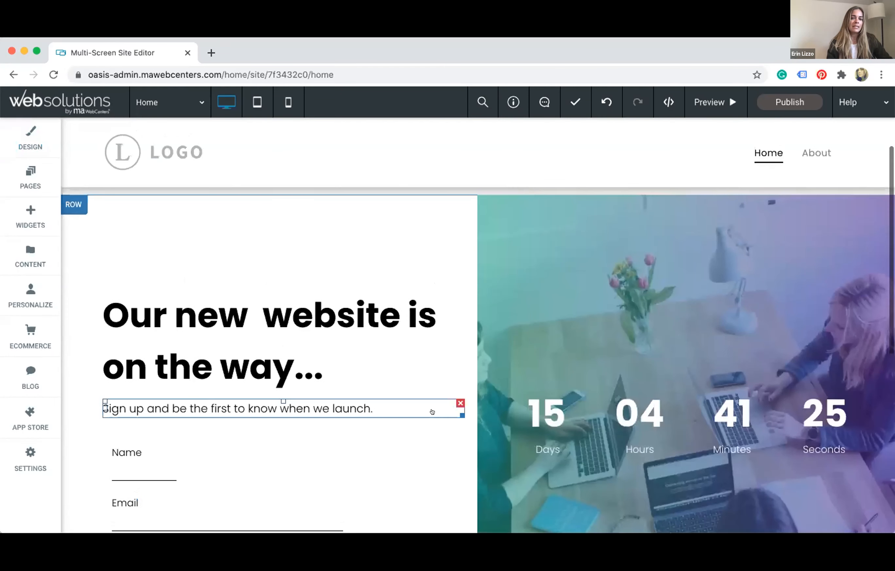
{"action": "scroll", "coordinate": [432, 412], "scroll_direction": "up", "scroll_amount": 1}
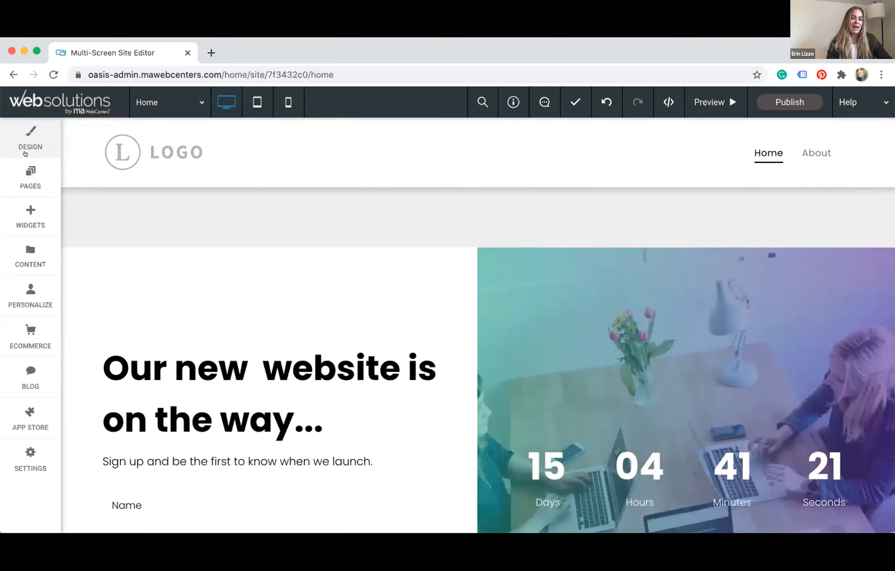
{"action": "scroll", "coordinate": [314, 298], "scroll_direction": "down", "scroll_amount": 2}
{"action": "left_click", "coordinate": [265, 302]}
{"action": "scroll", "coordinate": [264, 302], "scroll_direction": "down", "scroll_amount": 1}
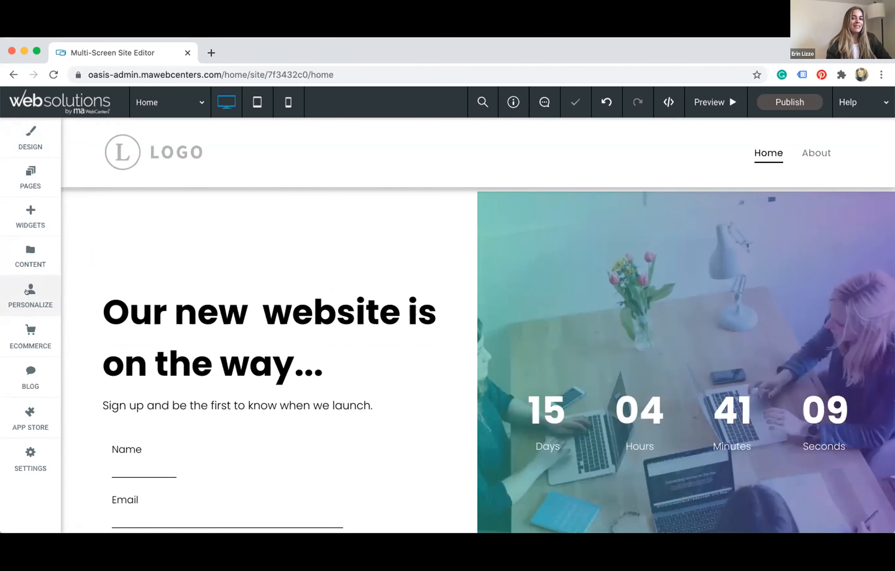
{"action": "scroll", "coordinate": [113, 276], "scroll_direction": "up", "scroll_amount": 2}
{"action": "scroll", "coordinate": [106, 275], "scroll_direction": "down", "scroll_amount": 1}
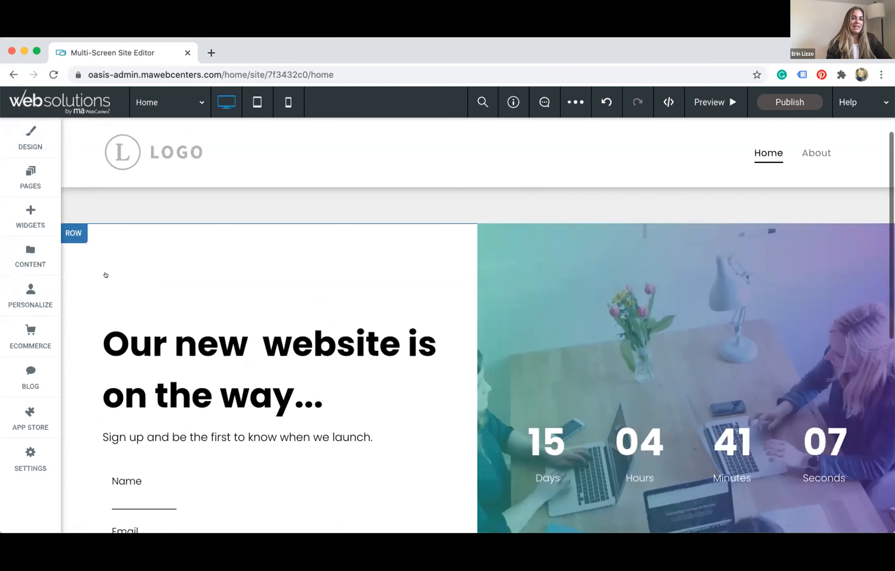
{"action": "scroll", "coordinate": [106, 275], "scroll_direction": "down", "scroll_amount": 2}
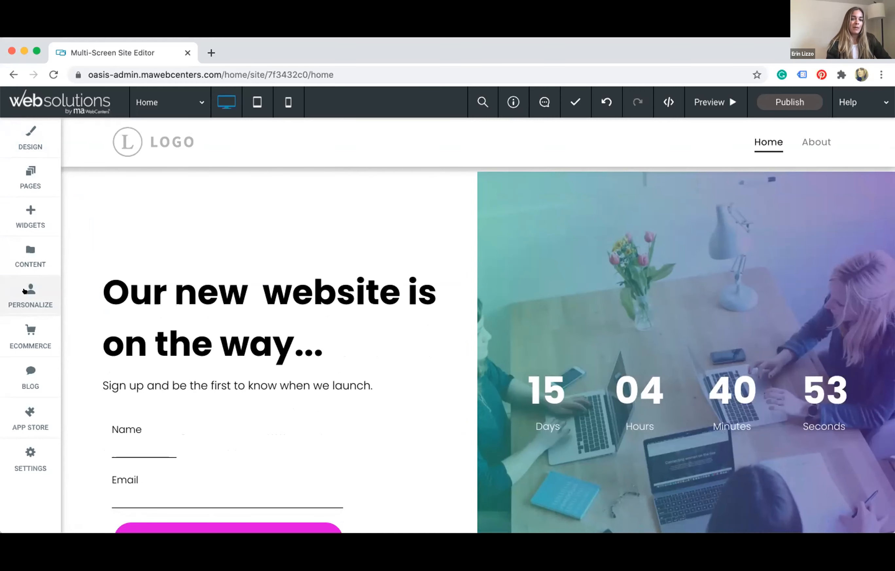
Browse the website personalization rule templates from Build your own to Returning Visitor and Holidays & Special Events.
{"action": "left_click", "coordinate": [25, 290]}
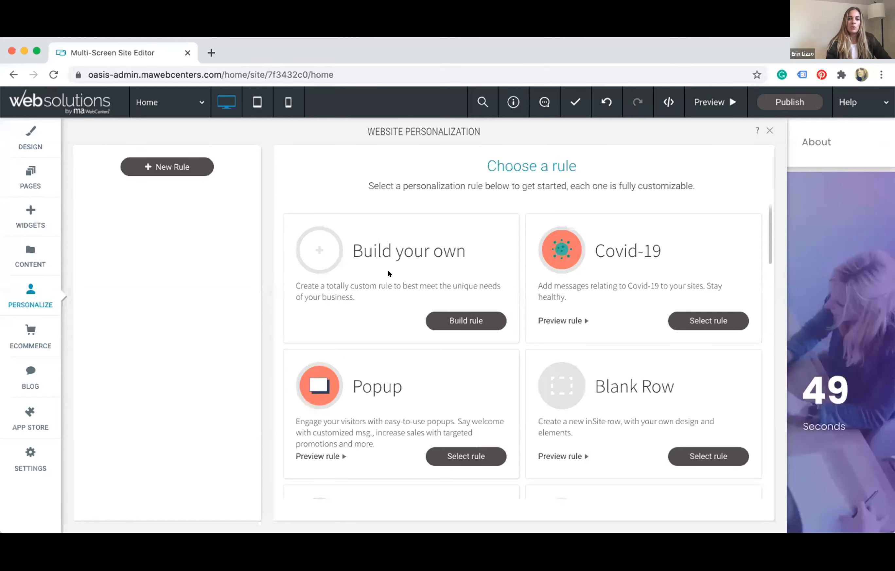
{"action": "scroll", "coordinate": [429, 273], "scroll_direction": "down", "scroll_amount": 1}
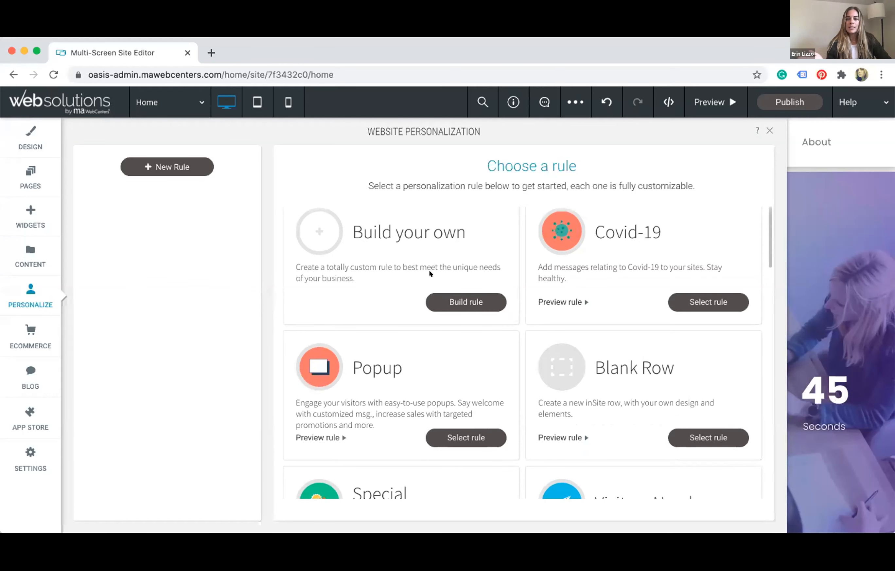
{"action": "scroll", "coordinate": [430, 273], "scroll_direction": "down", "scroll_amount": 2}
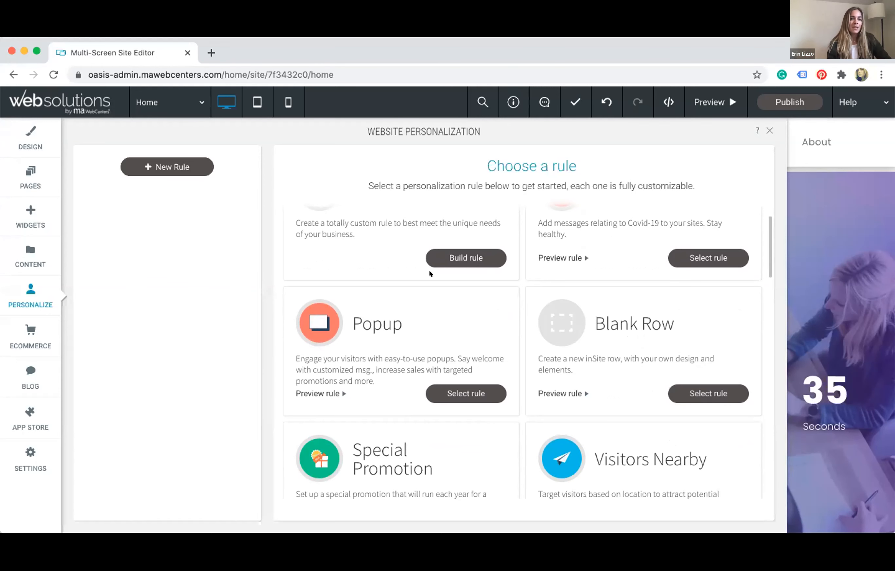
{"action": "scroll", "coordinate": [392, 254], "scroll_direction": "up", "scroll_amount": 2}
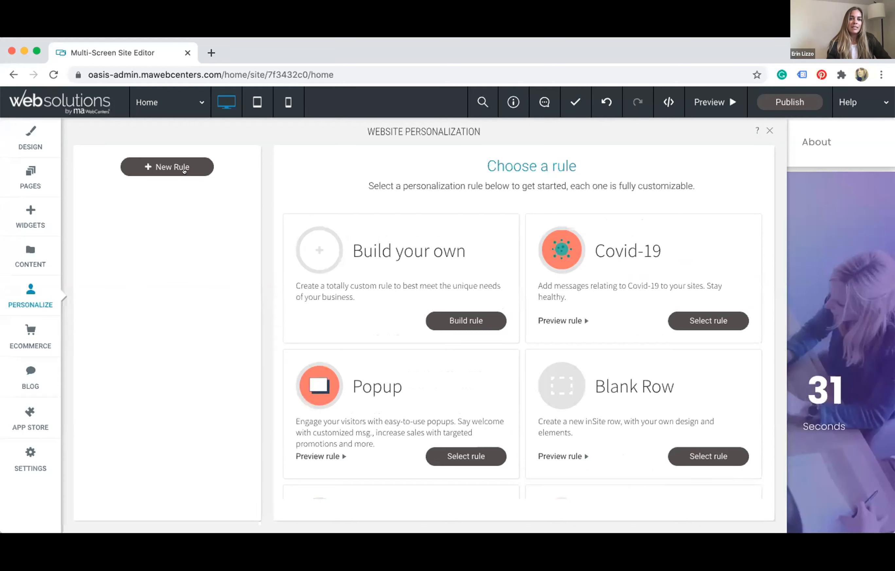
{"action": "scroll", "coordinate": [401, 338], "scroll_direction": "down", "scroll_amount": 1}
{"action": "scroll", "coordinate": [512, 312], "scroll_direction": "up", "scroll_amount": 1}
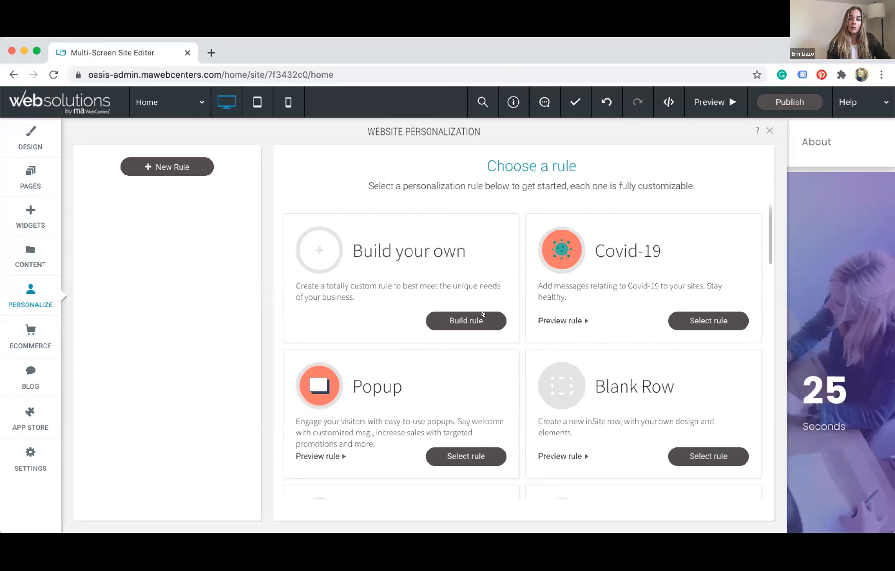
{"action": "scroll", "coordinate": [429, 408], "scroll_direction": "down", "scroll_amount": 2}
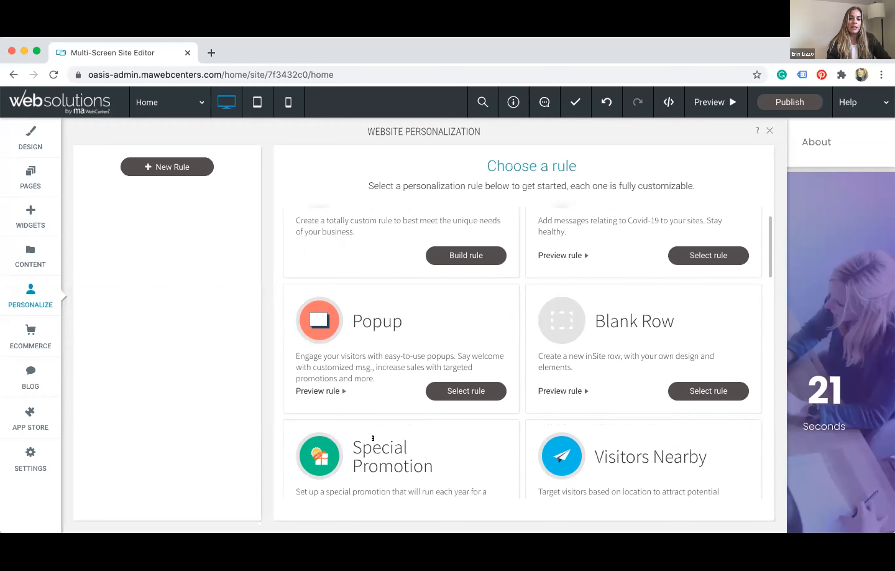
{"action": "scroll", "coordinate": [370, 377], "scroll_direction": "down", "scroll_amount": 1}
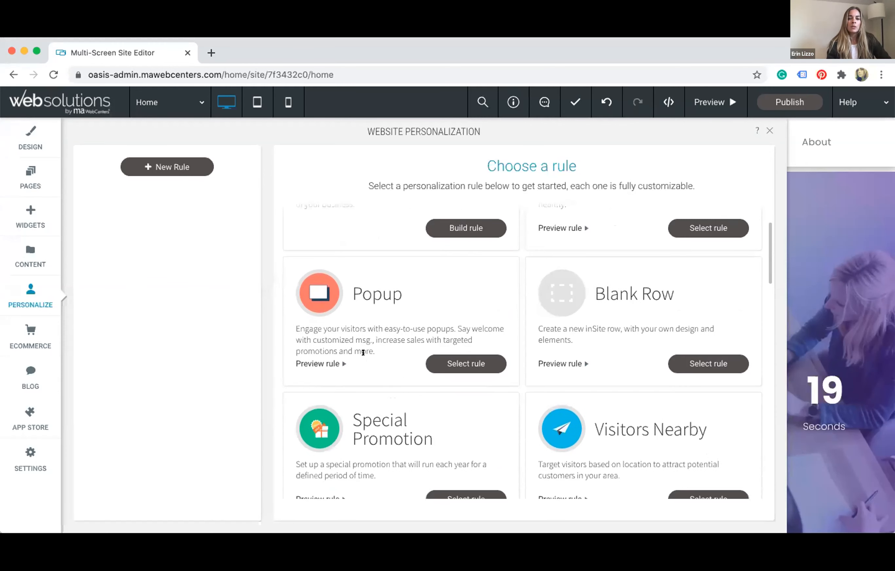
{"action": "scroll", "coordinate": [429, 455], "scroll_direction": "down", "scroll_amount": 5}
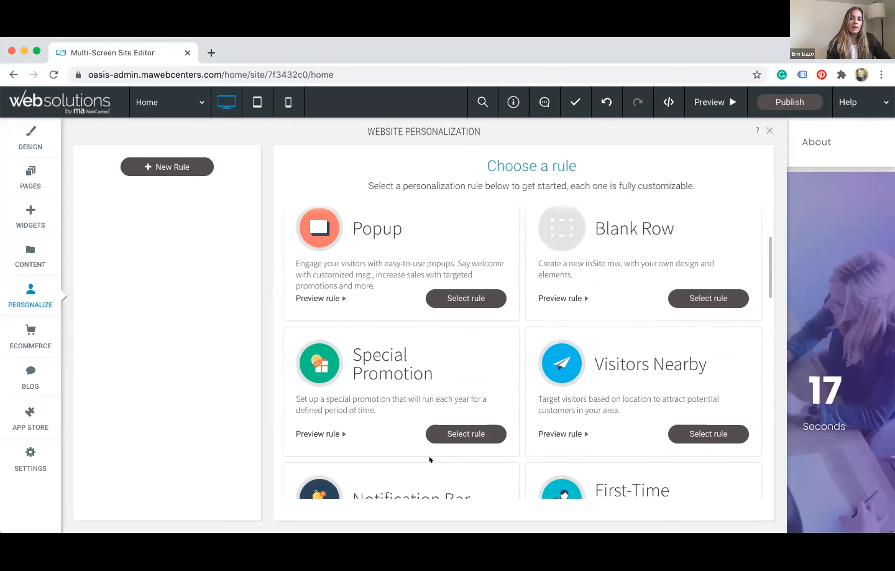
{"action": "scroll", "coordinate": [430, 459], "scroll_direction": "down", "scroll_amount": 1}
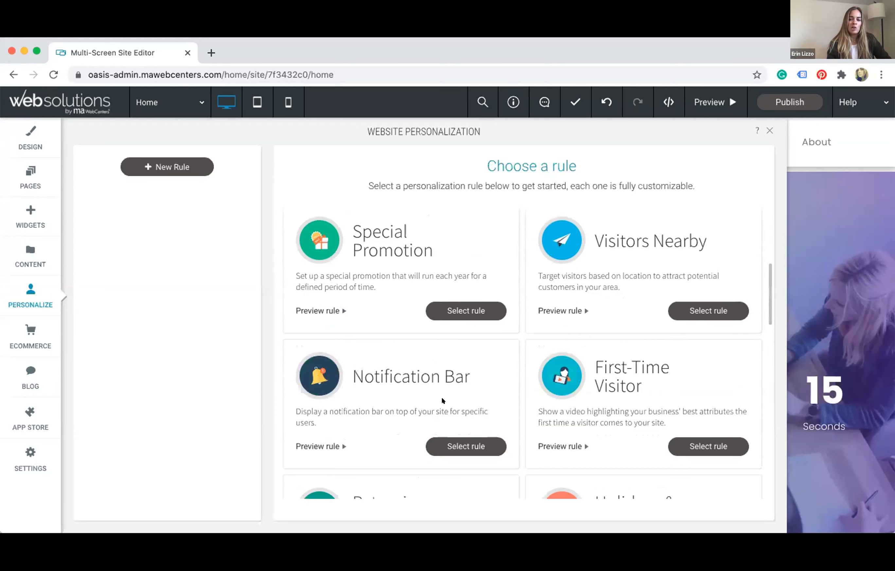
{"action": "scroll", "coordinate": [438, 400], "scroll_direction": "down", "scroll_amount": 3}
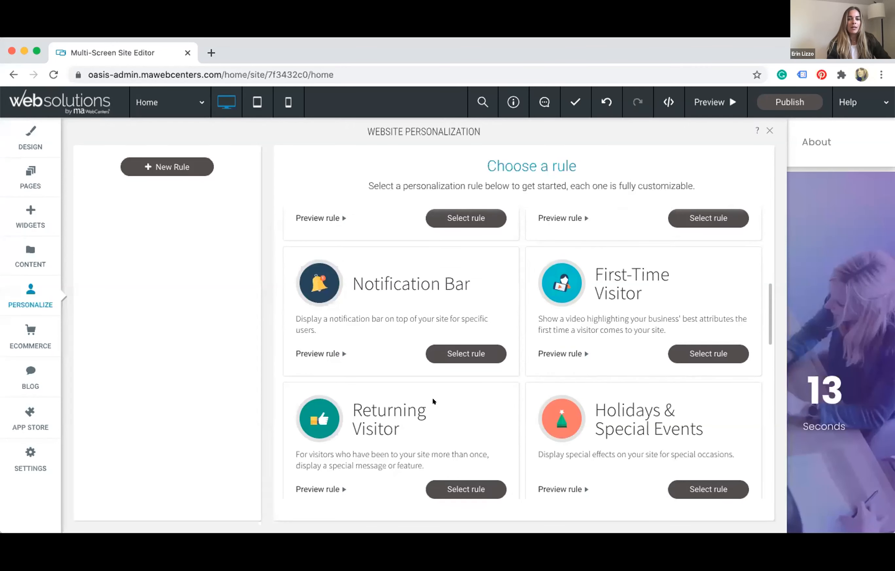
{"action": "scroll", "coordinate": [434, 401], "scroll_direction": "up", "scroll_amount": 7}
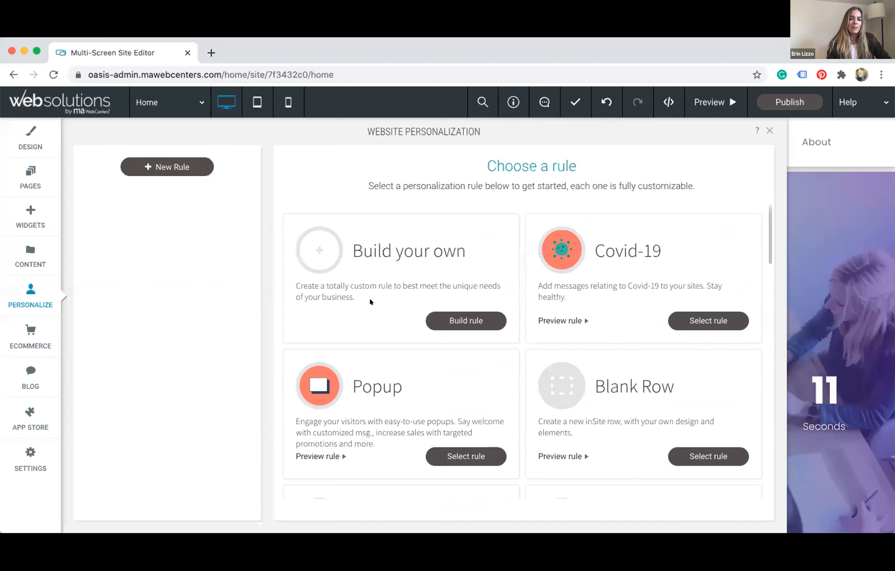
Start a Build your own personalization rule with Device as its only trigger and proceed to the device choice.
{"action": "left_click", "coordinate": [464, 320]}
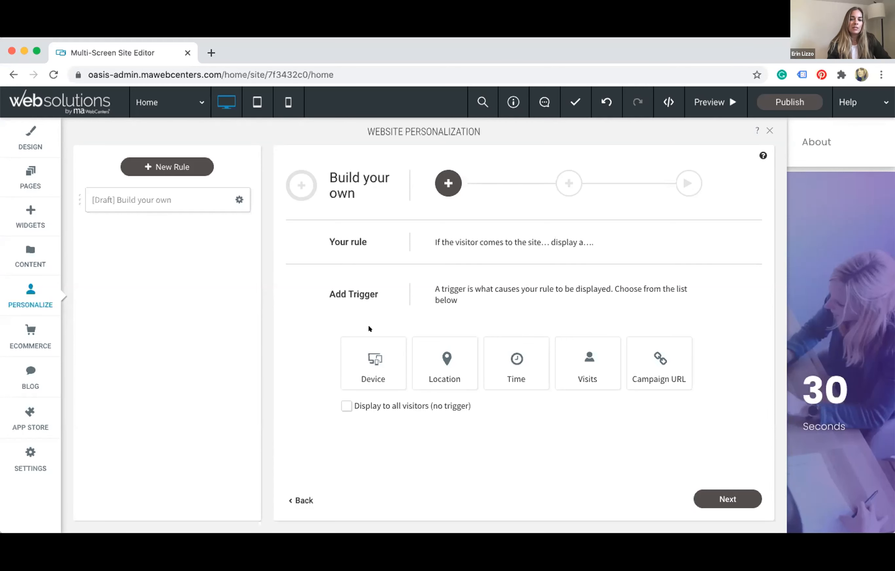
{"action": "left_click", "coordinate": [372, 364]}
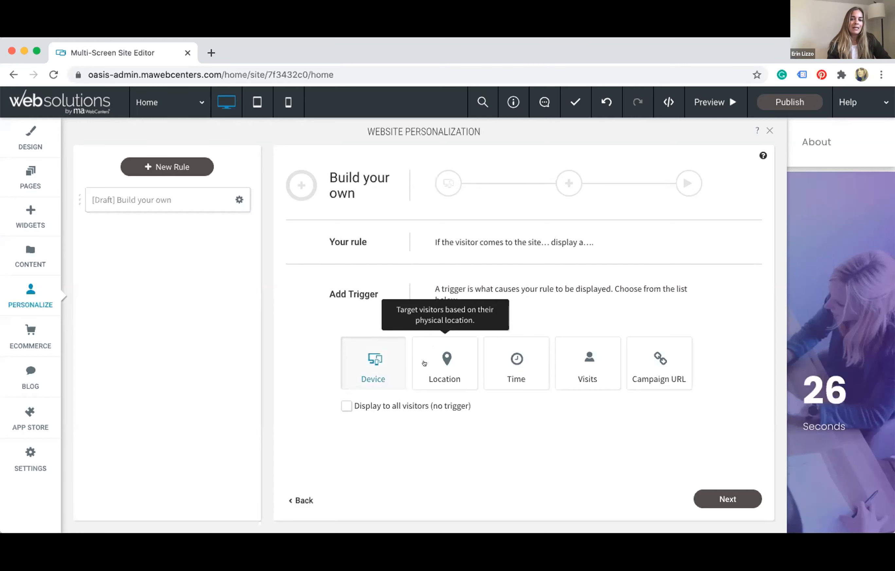
{"action": "left_click", "coordinate": [443, 361]}
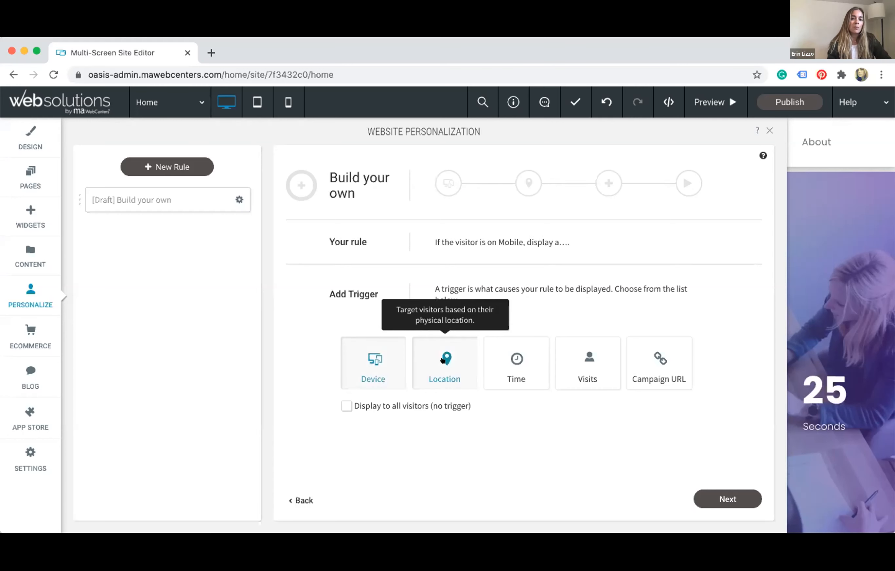
{"action": "left_click", "coordinate": [502, 354]}
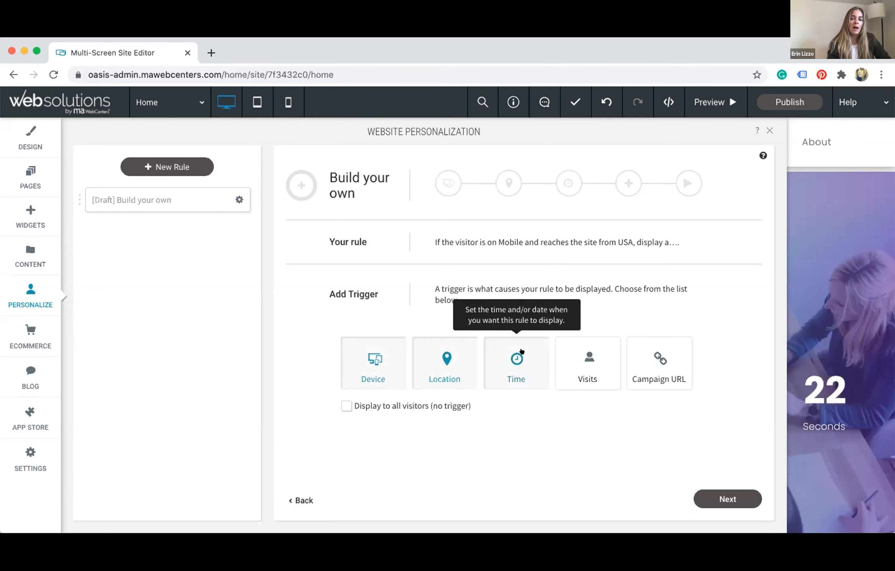
{"action": "left_click", "coordinate": [521, 353]}
{"action": "left_click", "coordinate": [434, 355]}
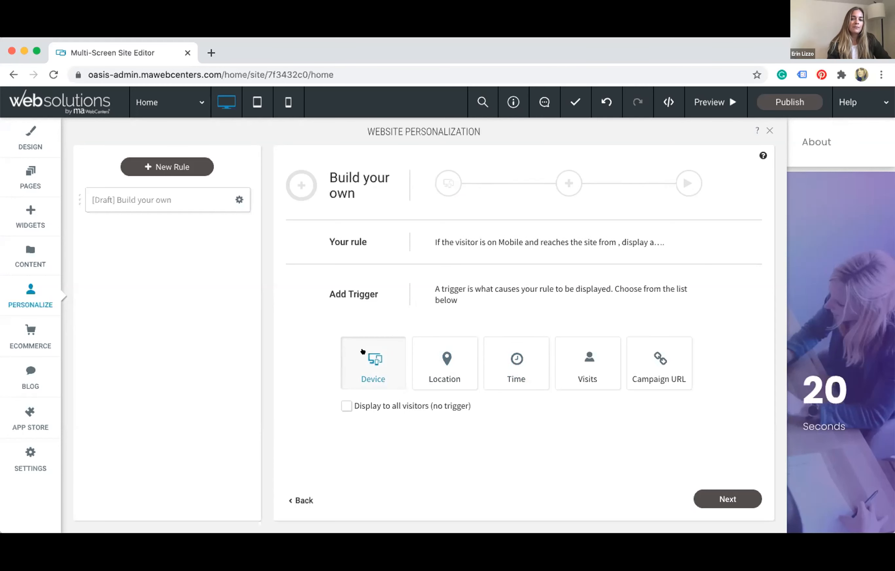
{"action": "left_click", "coordinate": [733, 492]}
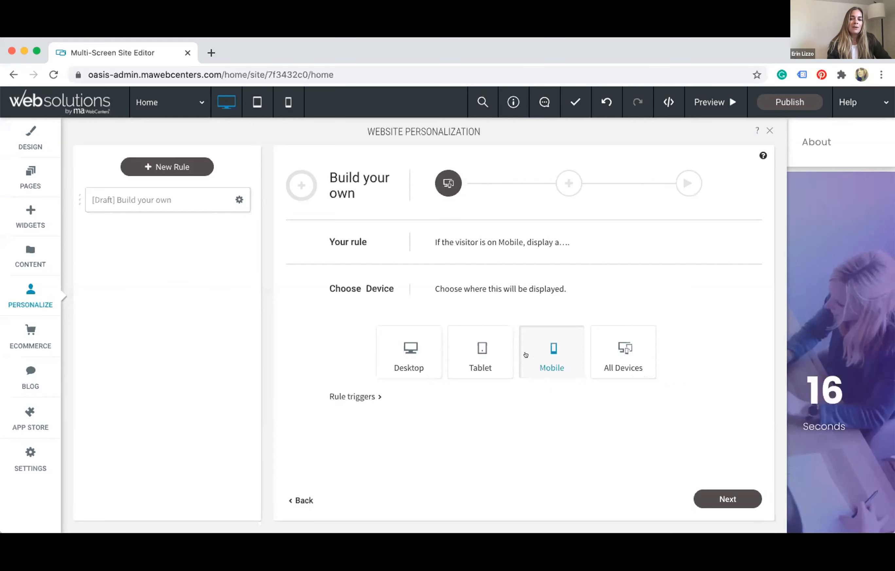
Set the rule's device condition to Desktop and continue to the action choice.
{"action": "left_click", "coordinate": [413, 351]}
{"action": "left_click", "coordinate": [533, 351]}
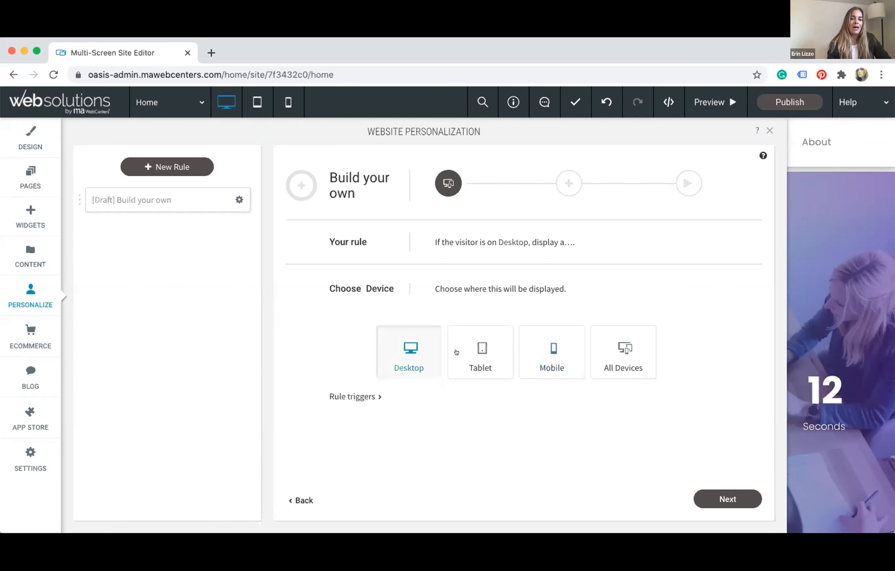
{"action": "left_click", "coordinate": [712, 493]}
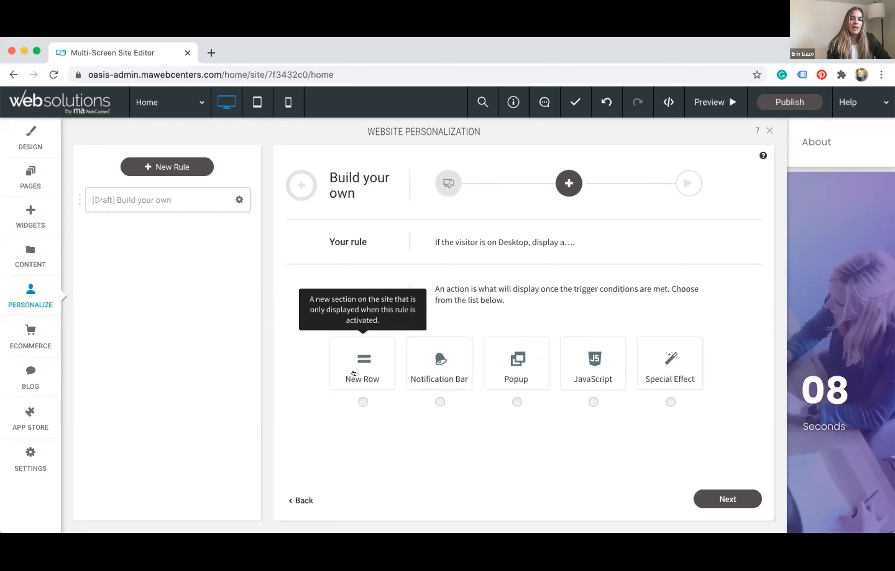
Set the rule's action to Popup and examine the pages on which the popup can be displayed.
{"action": "left_click", "coordinate": [513, 394]}
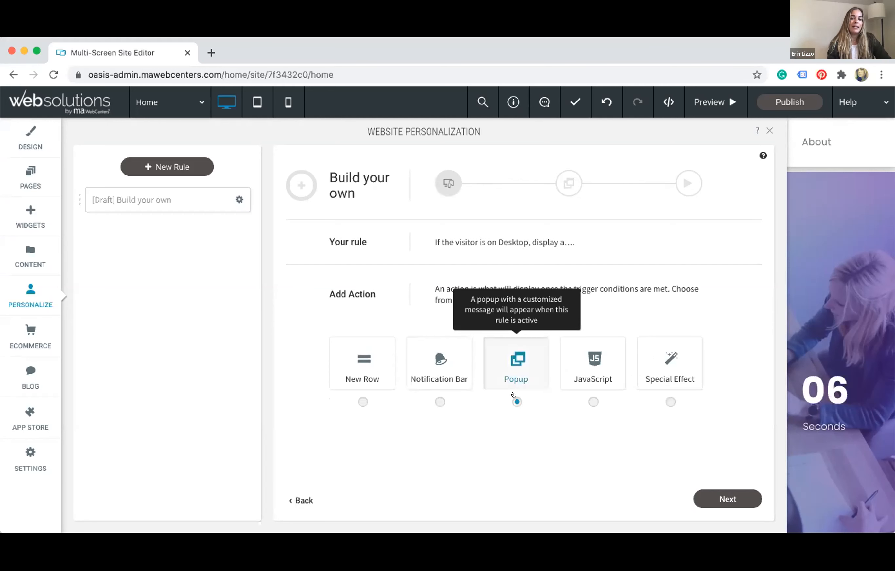
{"action": "left_click", "coordinate": [720, 492]}
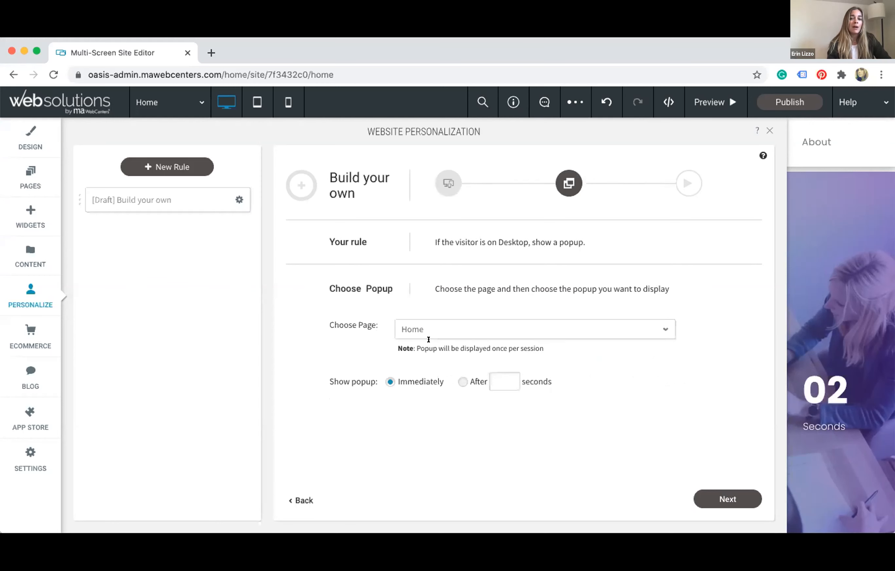
{"action": "left_click", "coordinate": [410, 329]}
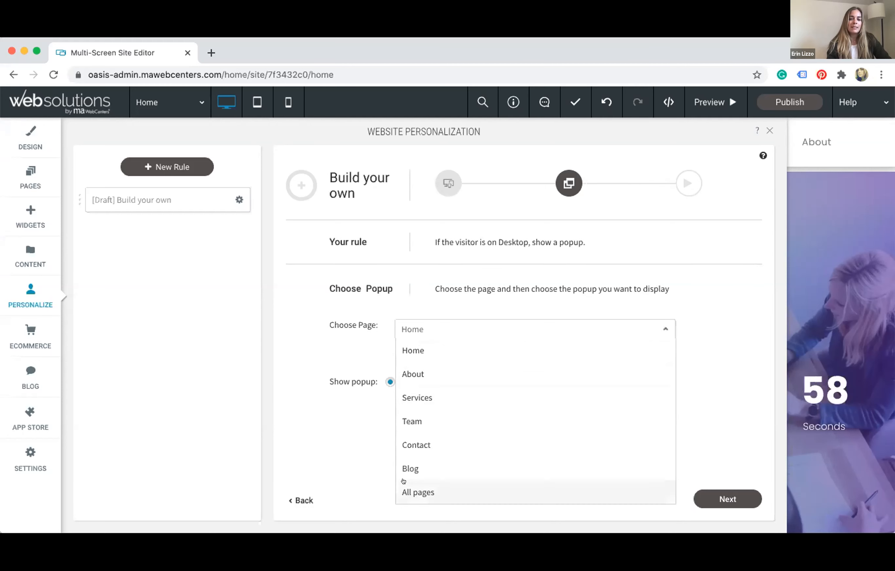
{"action": "left_click", "coordinate": [403, 336]}
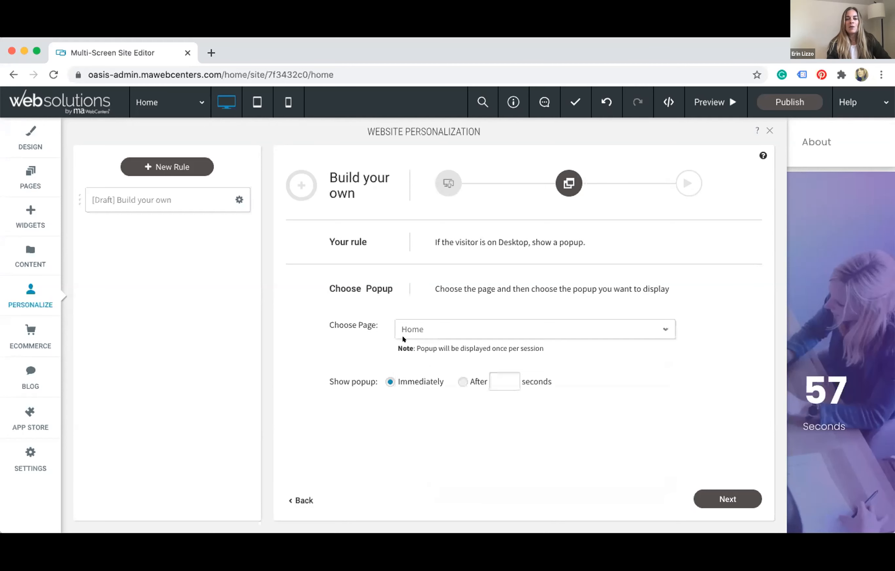
{"action": "left_click", "coordinate": [448, 330]}
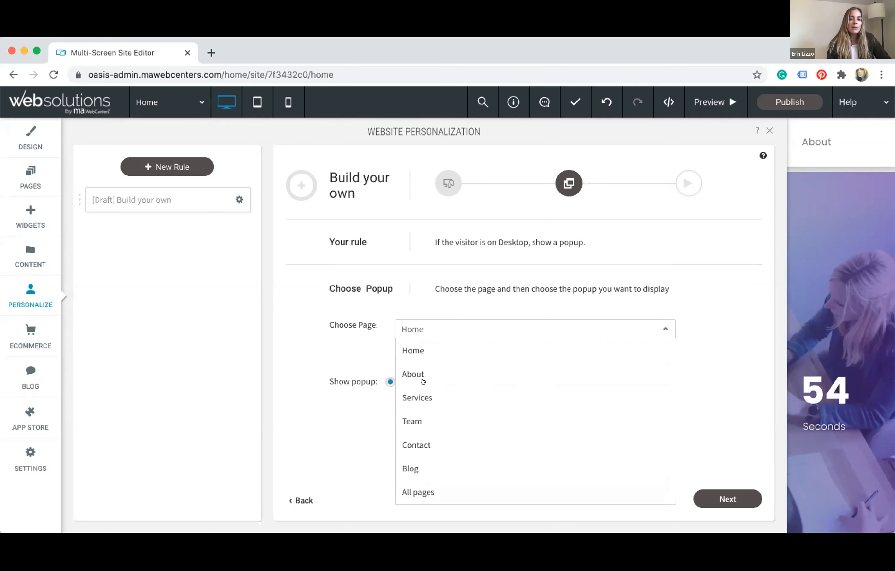
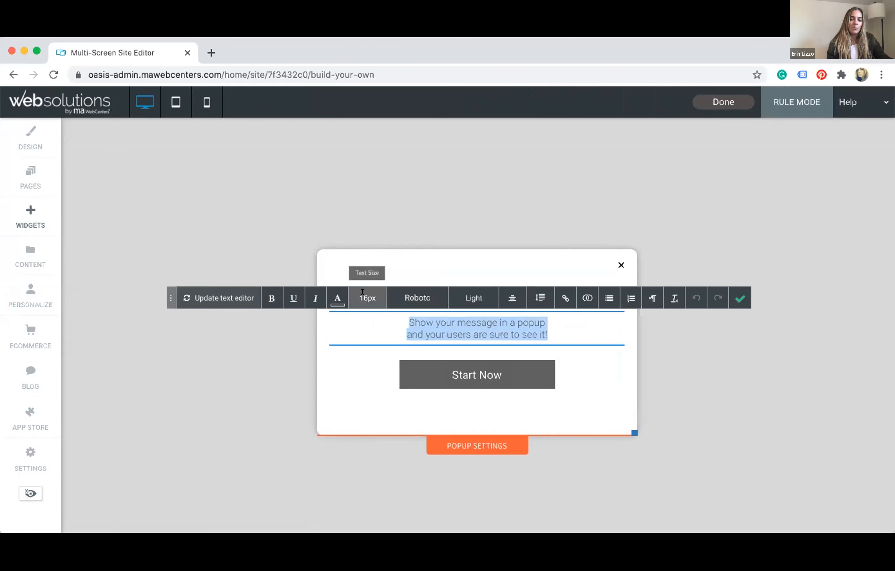
Set the popup message text to 16px in the ABeeZee font.
{"action": "scroll", "coordinate": [354, 376], "scroll_direction": "down", "scroll_amount": 3}
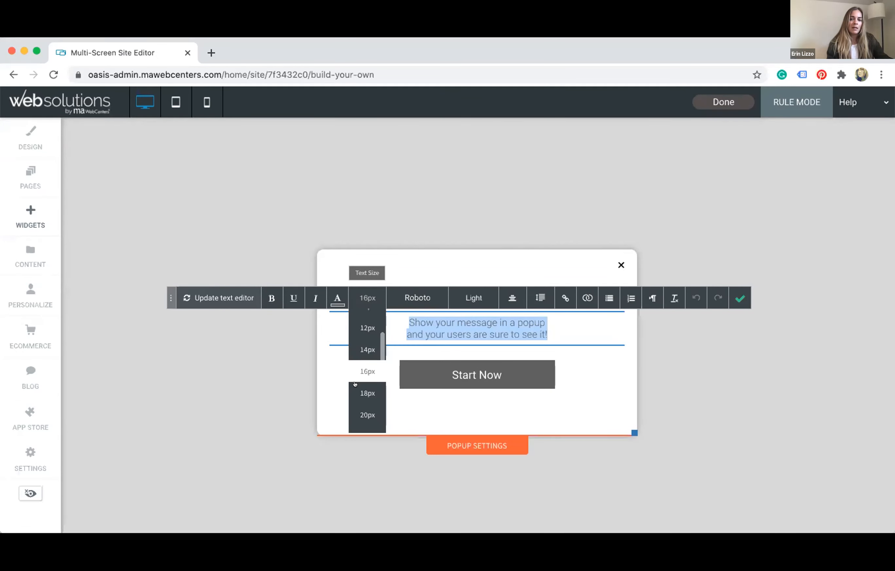
{"action": "left_click", "coordinate": [357, 385]}
{"action": "left_click", "coordinate": [423, 293]}
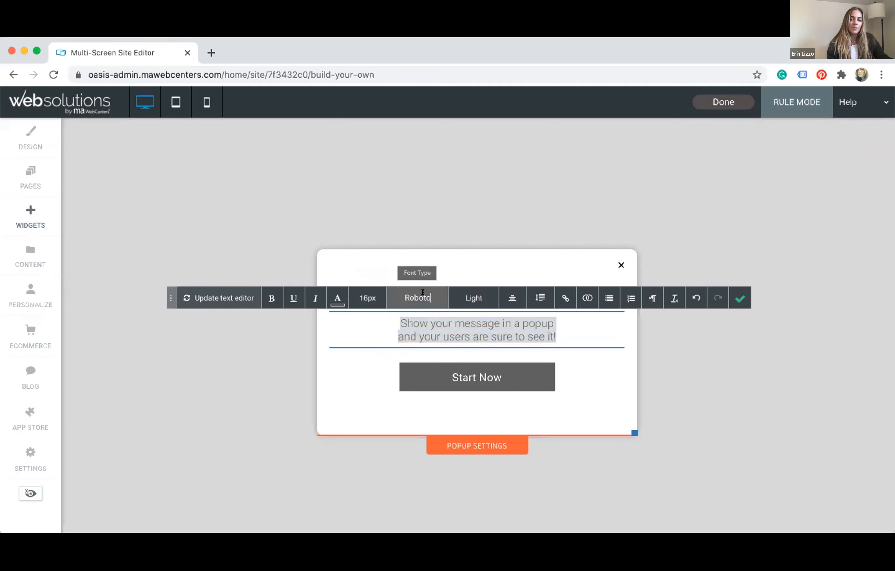
{"action": "left_click", "coordinate": [411, 314]}
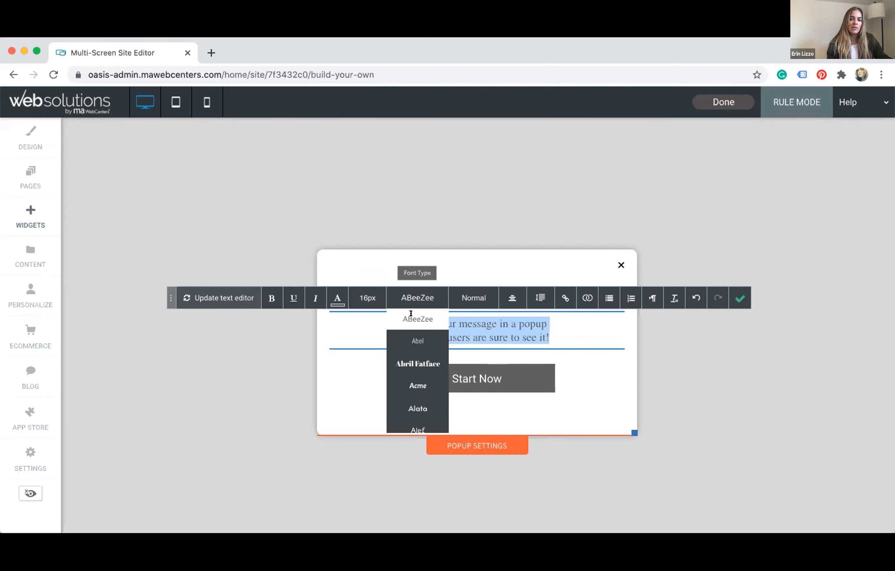
Color the popup message text blue (#0e0ce2), apply the text edit and finish the popup design.
{"action": "left_click", "coordinate": [328, 295]}
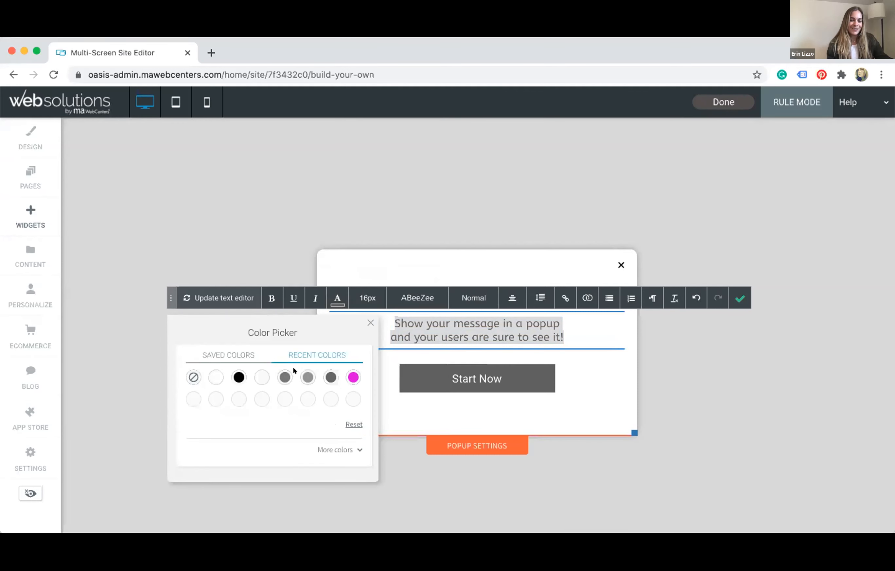
{"action": "left_click", "coordinate": [327, 450]}
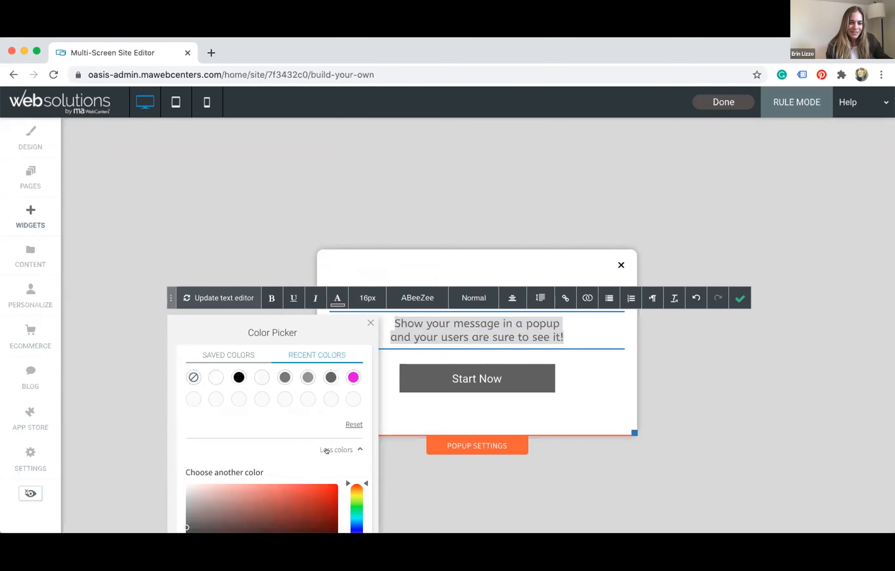
{"action": "scroll", "coordinate": [306, 453], "scroll_direction": "down", "scroll_amount": 3}
{"action": "left_click", "coordinate": [353, 477]}
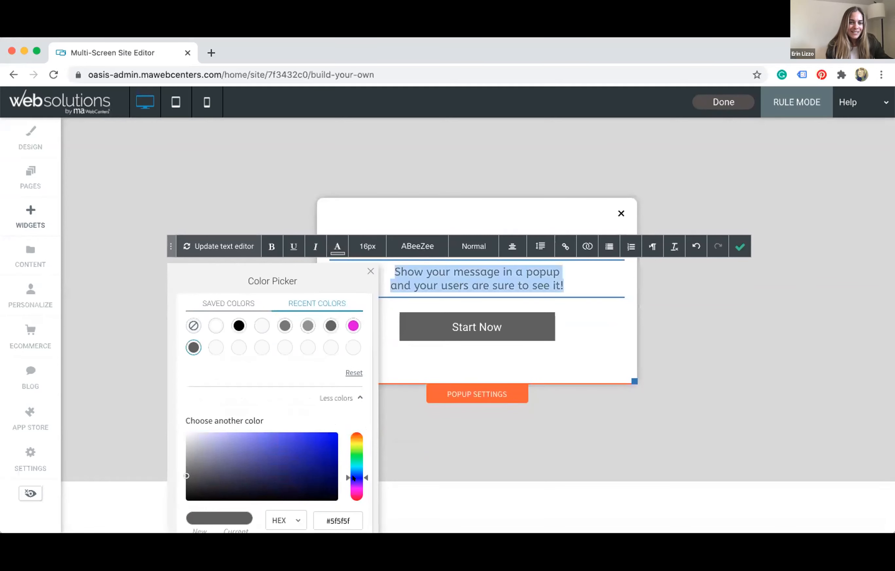
{"action": "left_click", "coordinate": [331, 440]}
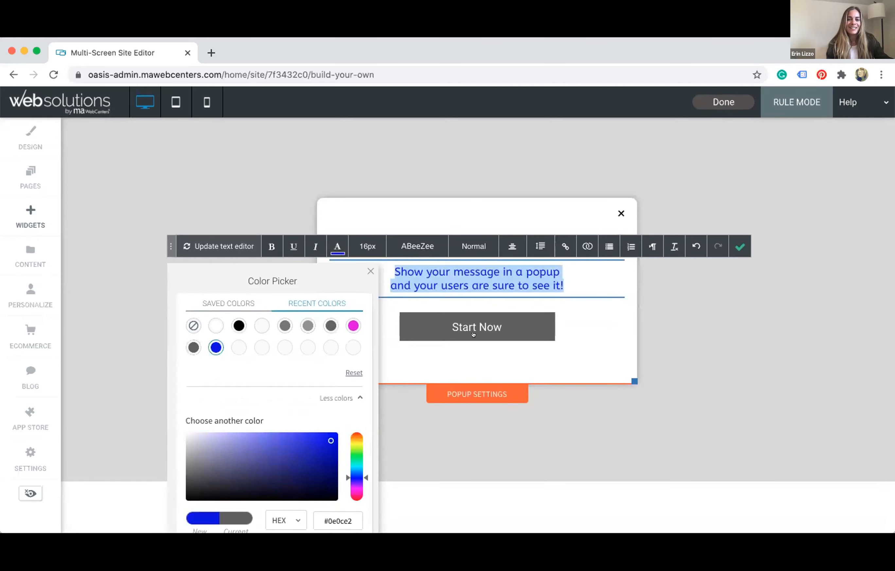
{"action": "left_click", "coordinate": [370, 270]}
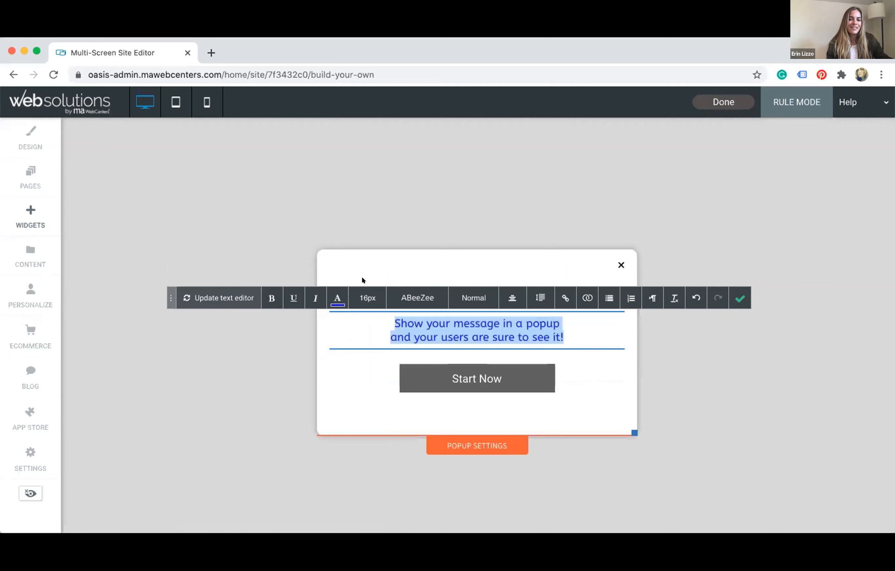
{"action": "left_click", "coordinate": [740, 298]}
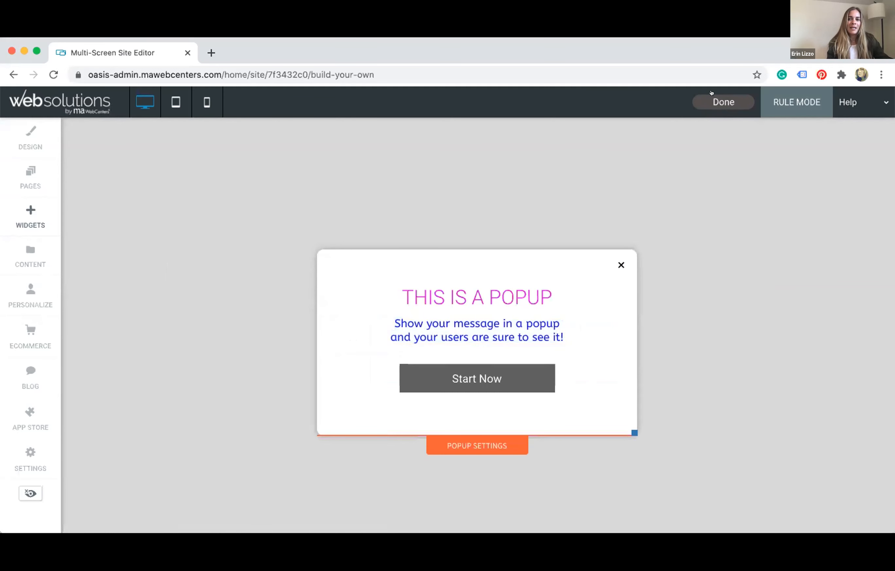
{"action": "left_click", "coordinate": [711, 102]}
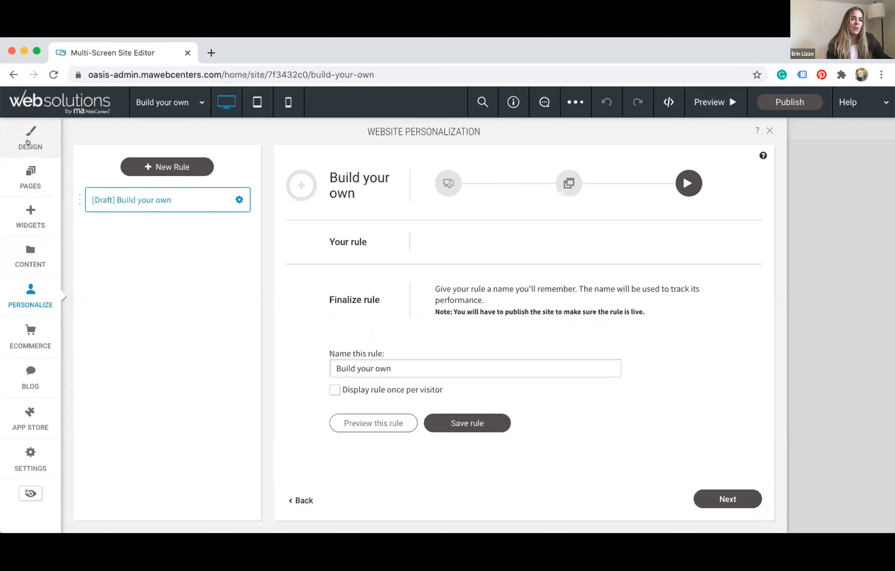
Examine the options of the Build your own popup and the site's list of pages.
{"action": "left_click", "coordinate": [17, 172]}
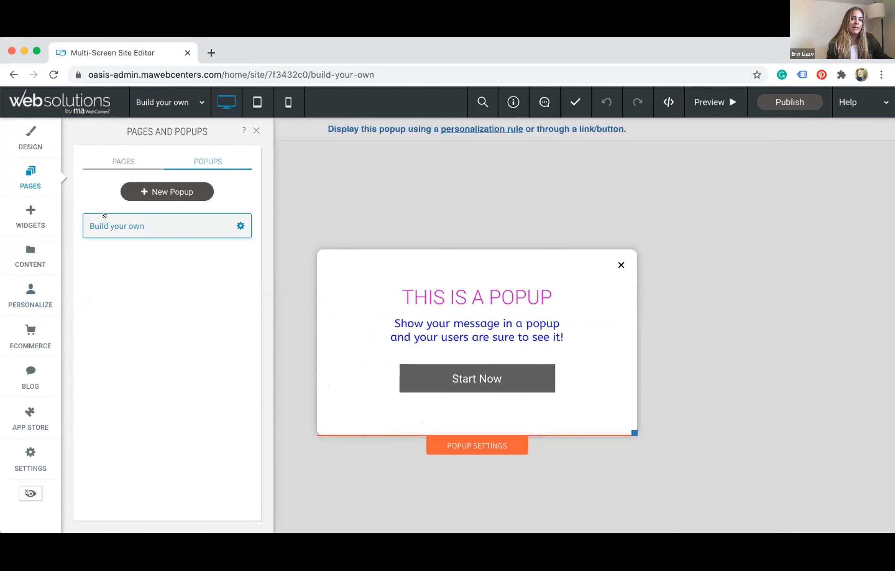
{"action": "left_click", "coordinate": [237, 223]}
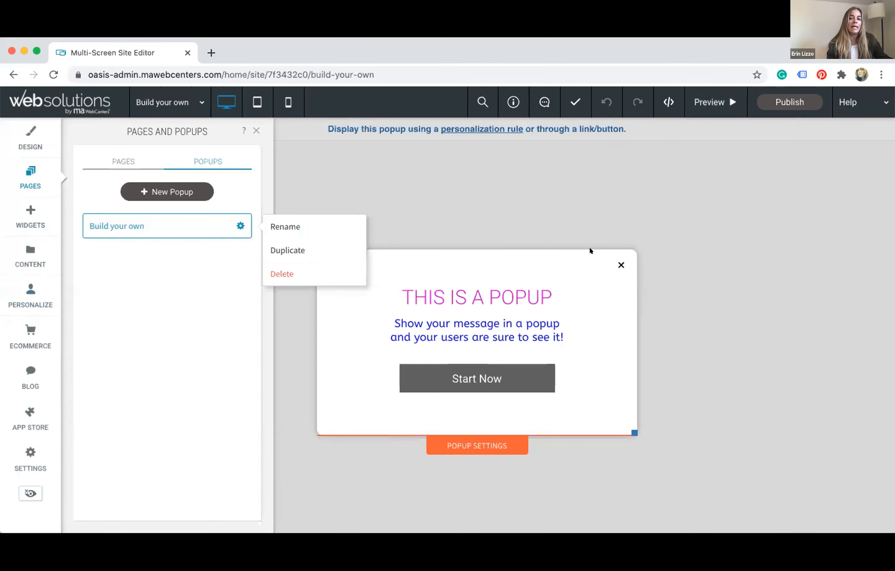
{"action": "left_click", "coordinate": [124, 162]}
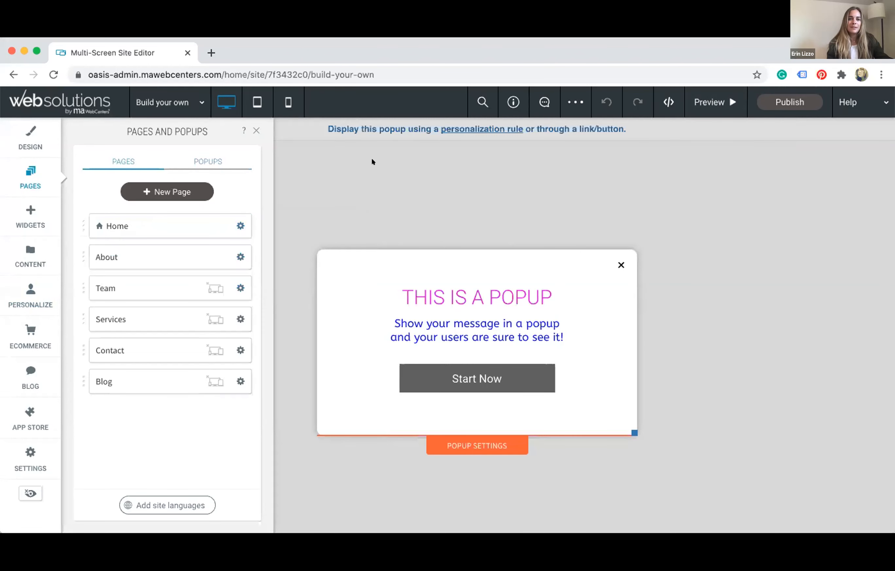
{"action": "left_click", "coordinate": [256, 130]}
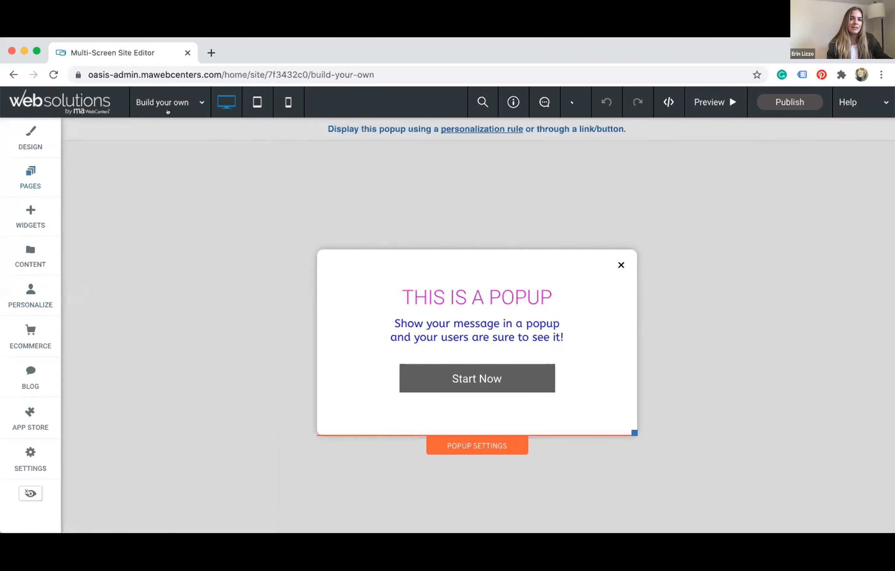
Switch to the Home page and look over its content from header to footer.
{"action": "left_click", "coordinate": [186, 98]}
{"action": "left_click", "coordinate": [136, 124]}
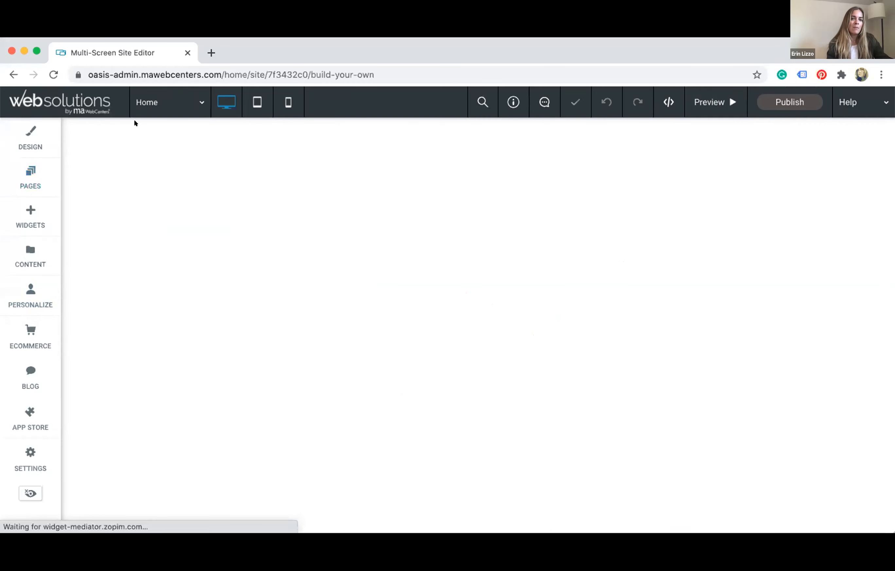
{"action": "scroll", "coordinate": [249, 363], "scroll_direction": "down", "scroll_amount": 10}
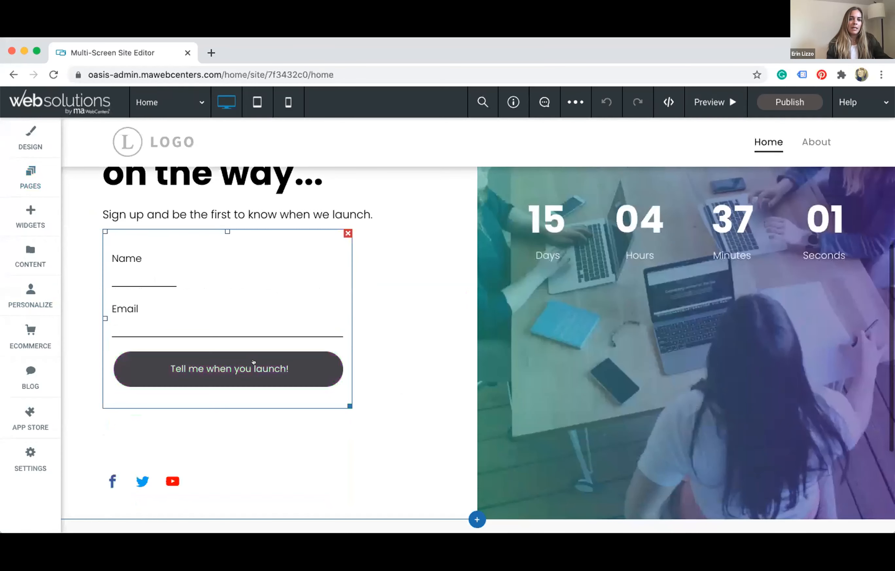
{"action": "scroll", "coordinate": [263, 353], "scroll_direction": "up", "scroll_amount": 10}
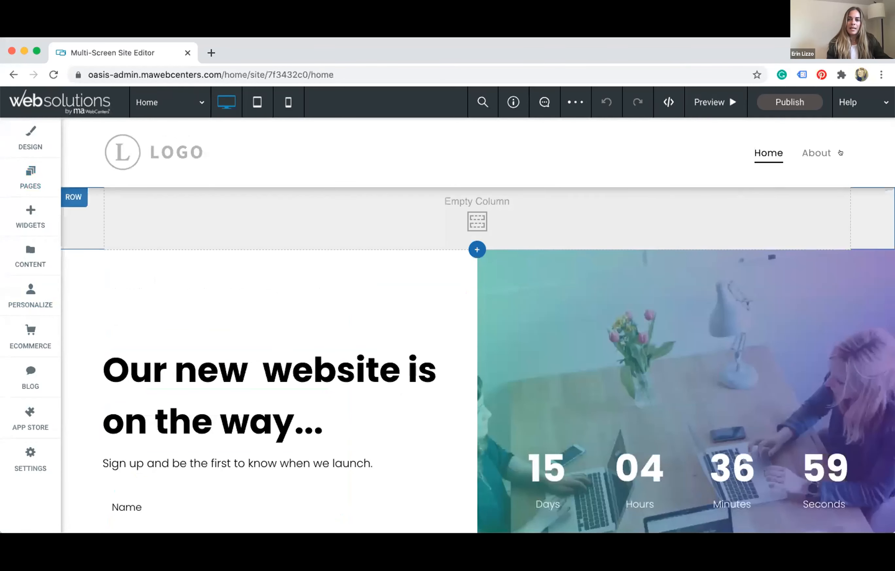
{"action": "scroll", "coordinate": [152, 280], "scroll_direction": "down", "scroll_amount": 2}
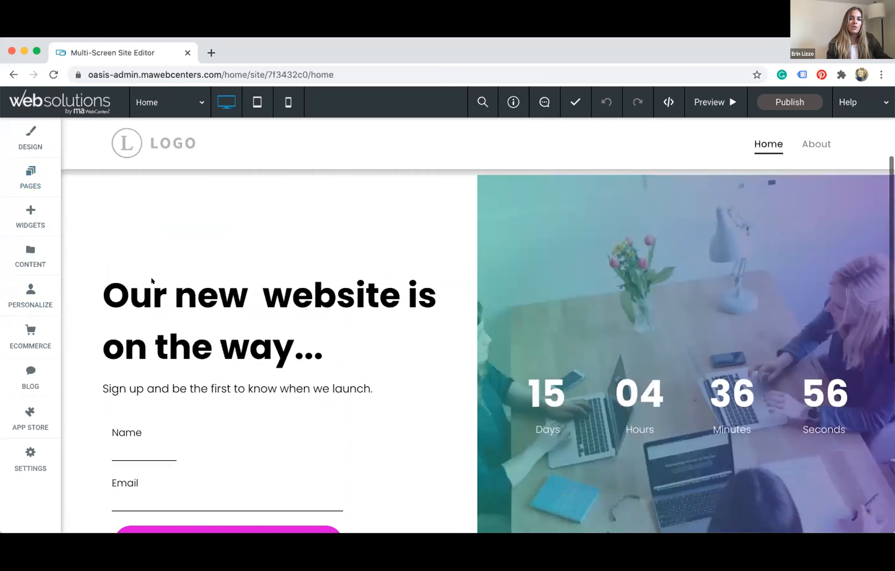
{"action": "scroll", "coordinate": [152, 280], "scroll_direction": "up", "scroll_amount": 1}
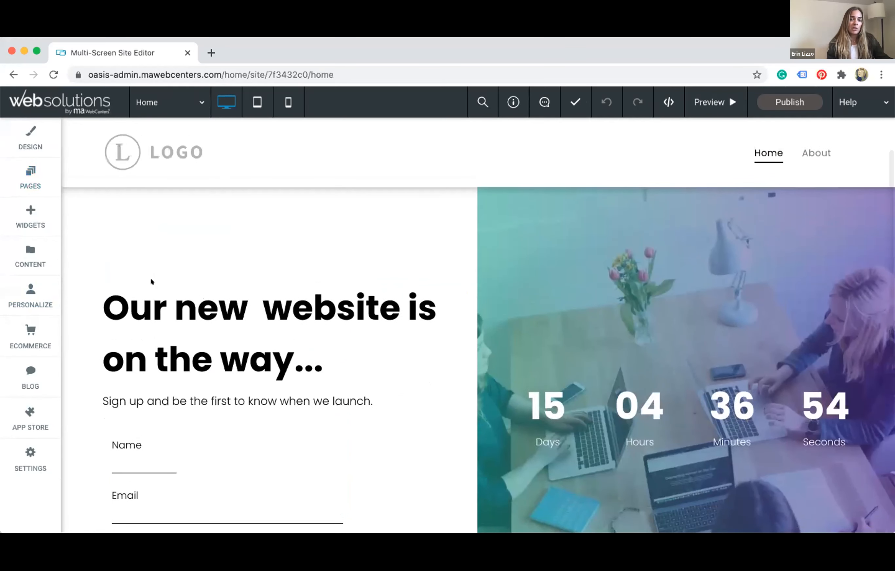
{"action": "scroll", "coordinate": [173, 262], "scroll_direction": "up", "scroll_amount": 1}
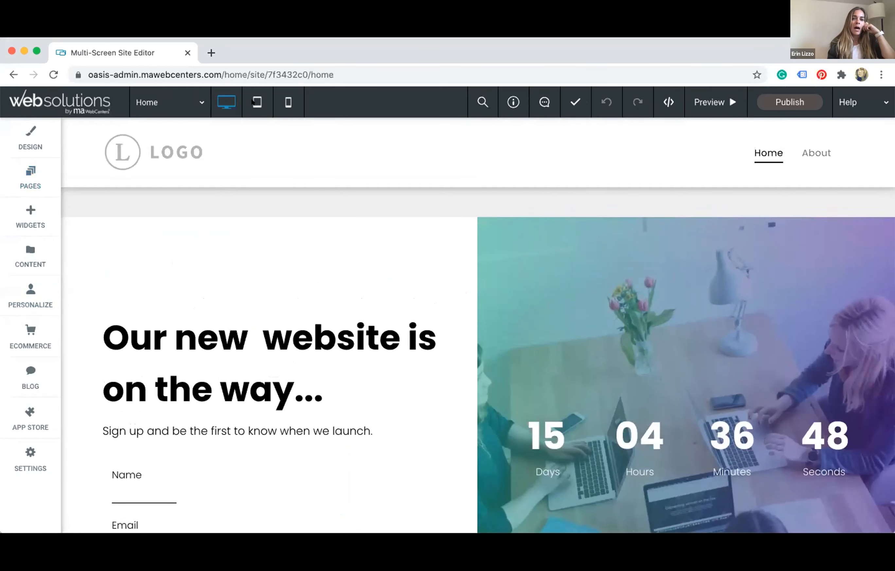
{"action": "scroll", "coordinate": [244, 257], "scroll_direction": "down", "scroll_amount": 6}
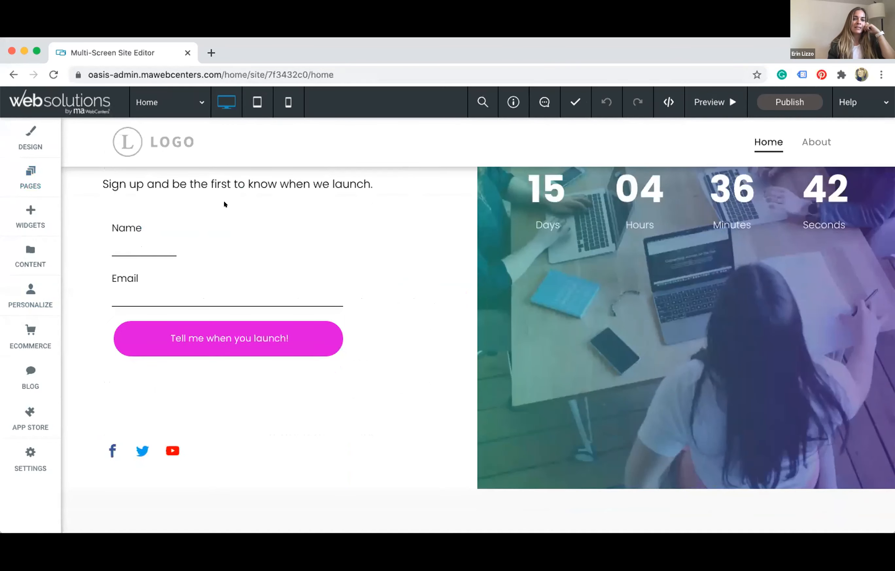
{"action": "scroll", "coordinate": [224, 201], "scroll_direction": "up", "scroll_amount": 7}
{"action": "scroll", "coordinate": [324, 252], "scroll_direction": "down", "scroll_amount": 10}
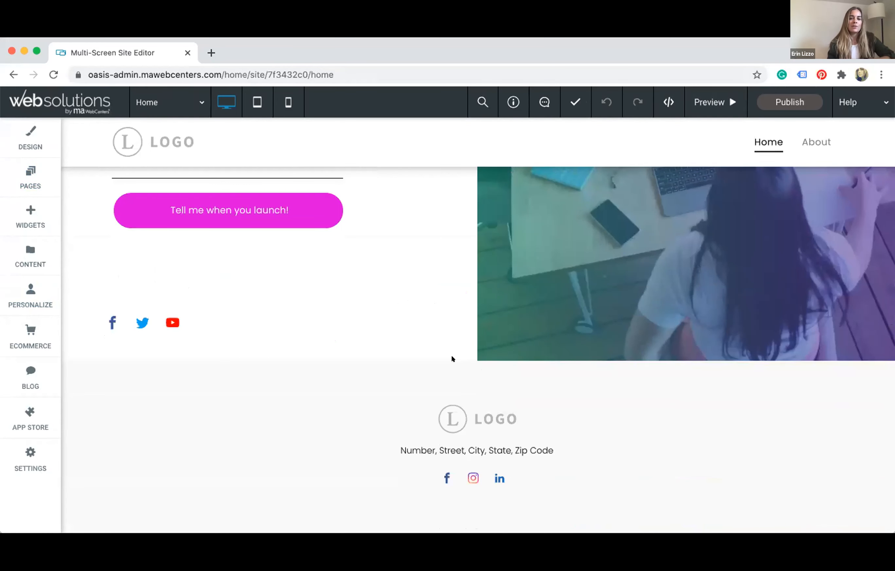
Add the Logos section "Trusted by more than 2000 companies" just above the Home page footer and save it.
{"action": "left_click", "coordinate": [451, 357]}
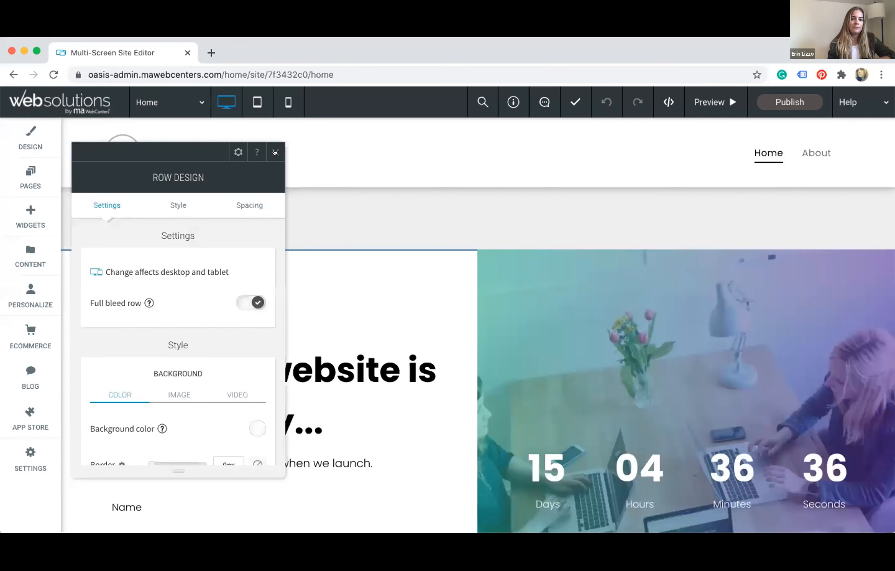
{"action": "left_click", "coordinate": [420, 272]}
{"action": "scroll", "coordinate": [426, 282], "scroll_direction": "down", "scroll_amount": 10}
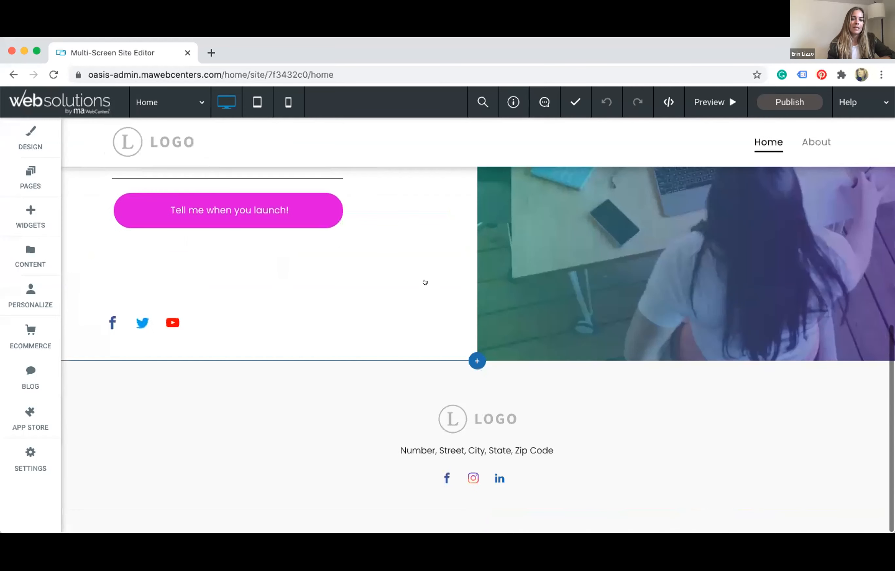
{"action": "left_click", "coordinate": [470, 359]}
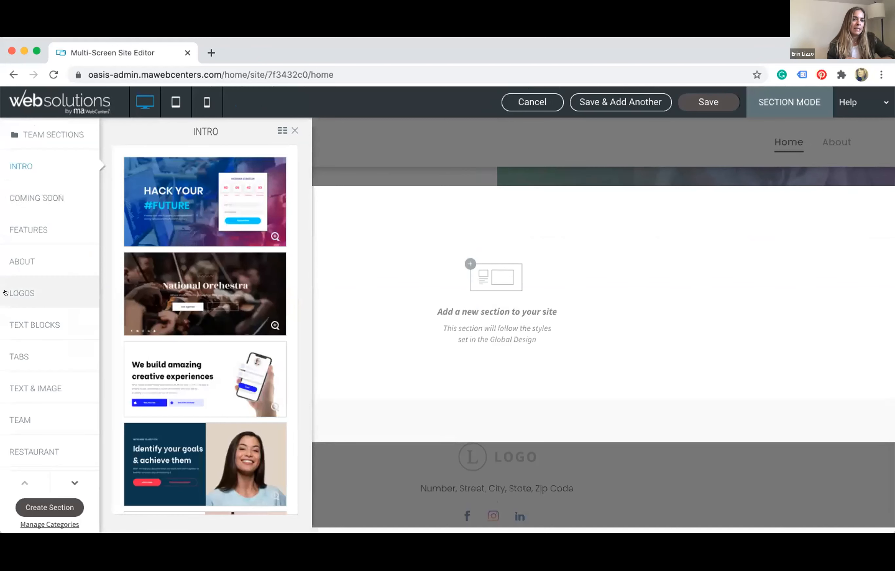
{"action": "left_click", "coordinate": [17, 293]}
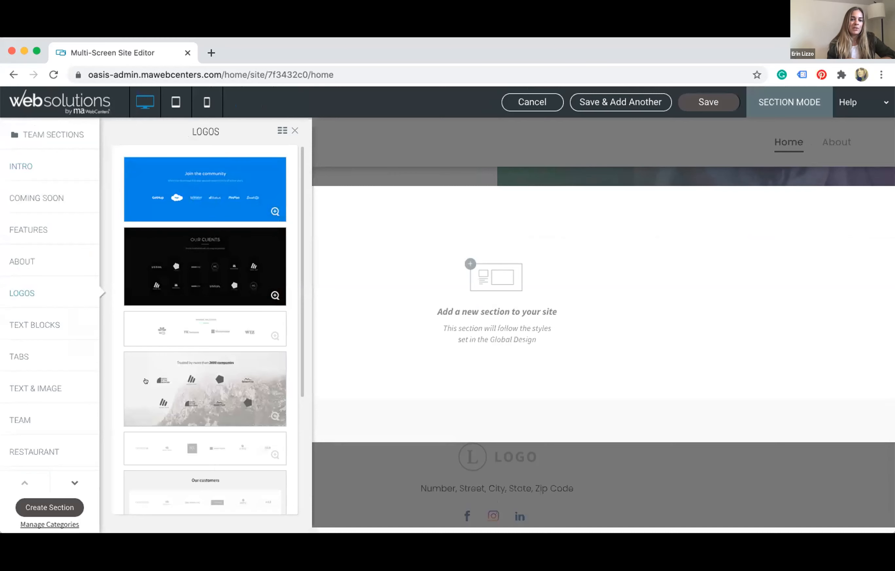
{"action": "scroll", "coordinate": [145, 381], "scroll_direction": "down", "scroll_amount": 2}
{"action": "left_click", "coordinate": [136, 303]}
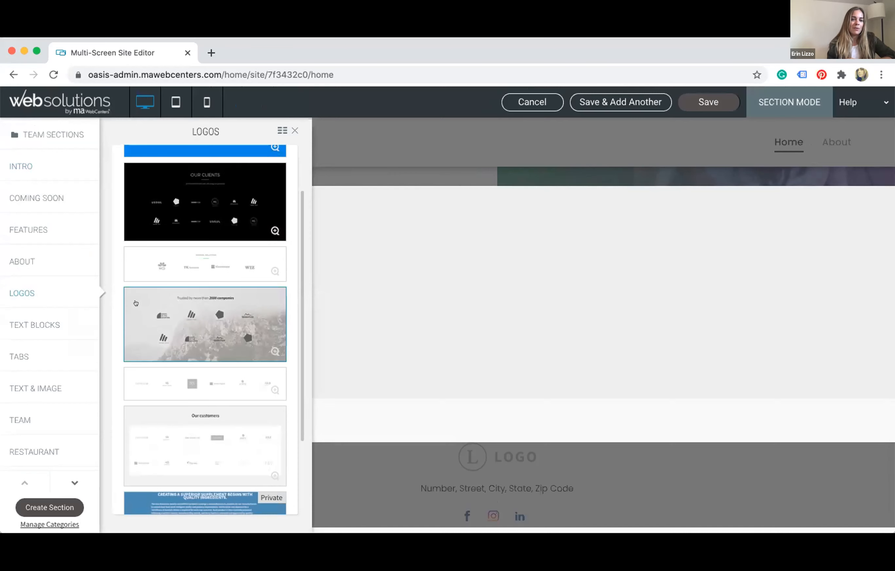
{"action": "left_click", "coordinate": [293, 128]}
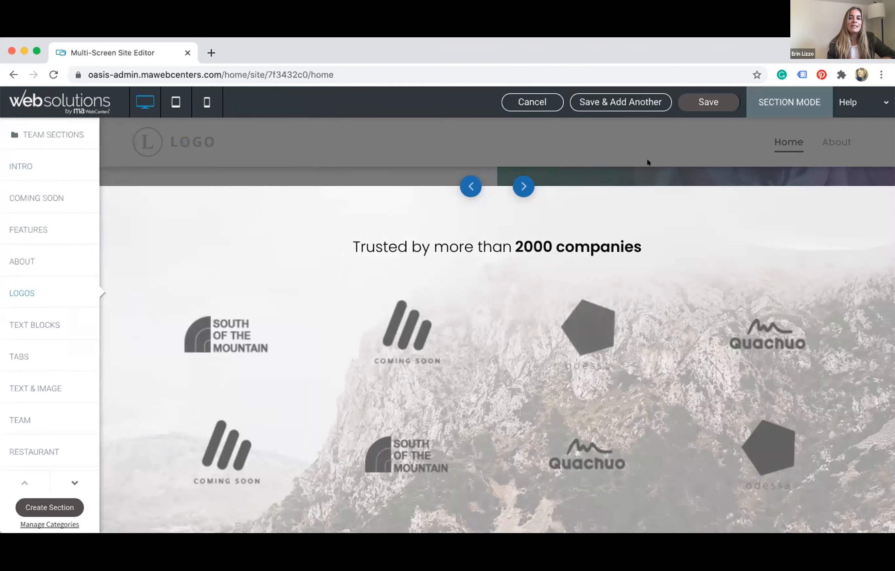
{"action": "left_click", "coordinate": [691, 102]}
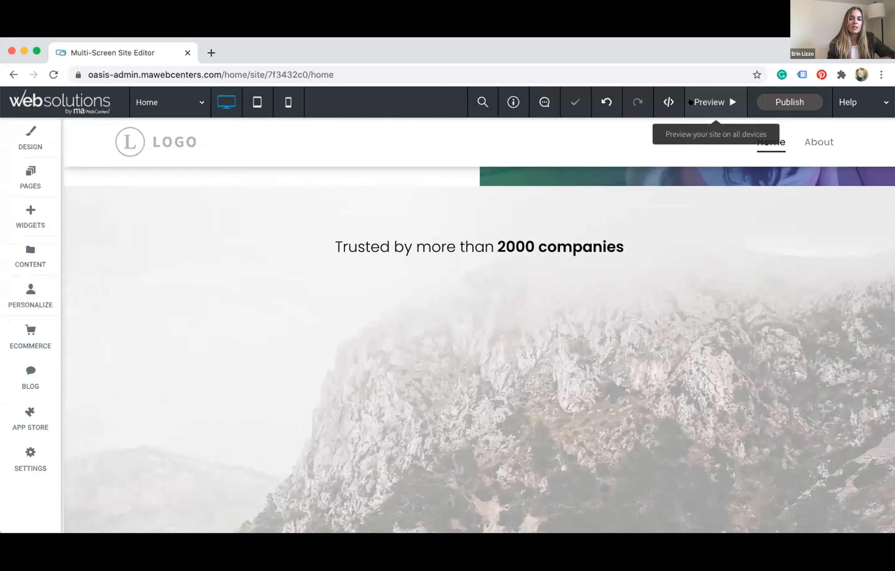
Examine the Home page in tablet view, including the companies logo section, after dismissing the iPadOS notice.
{"action": "scroll", "coordinate": [314, 290], "scroll_direction": "up", "scroll_amount": 10}
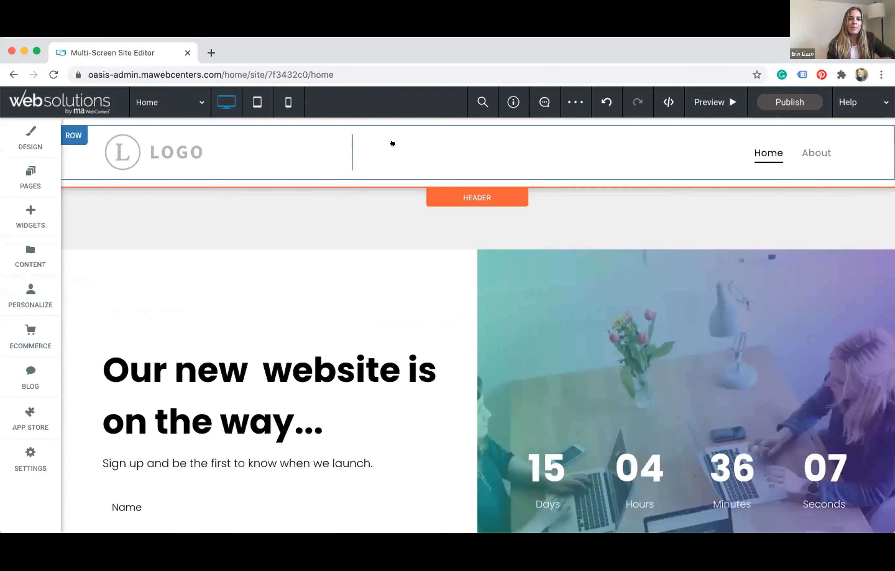
{"action": "left_click", "coordinate": [255, 96]}
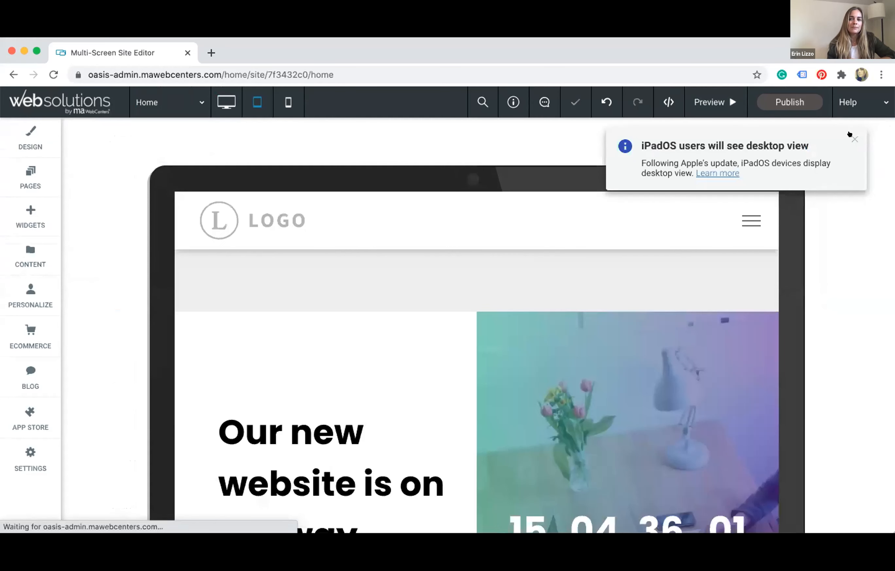
{"action": "left_click", "coordinate": [854, 138]}
{"action": "scroll", "coordinate": [444, 305], "scroll_direction": "down", "scroll_amount": 4}
{"action": "scroll", "coordinate": [444, 305], "scroll_direction": "down", "scroll_amount": 9}
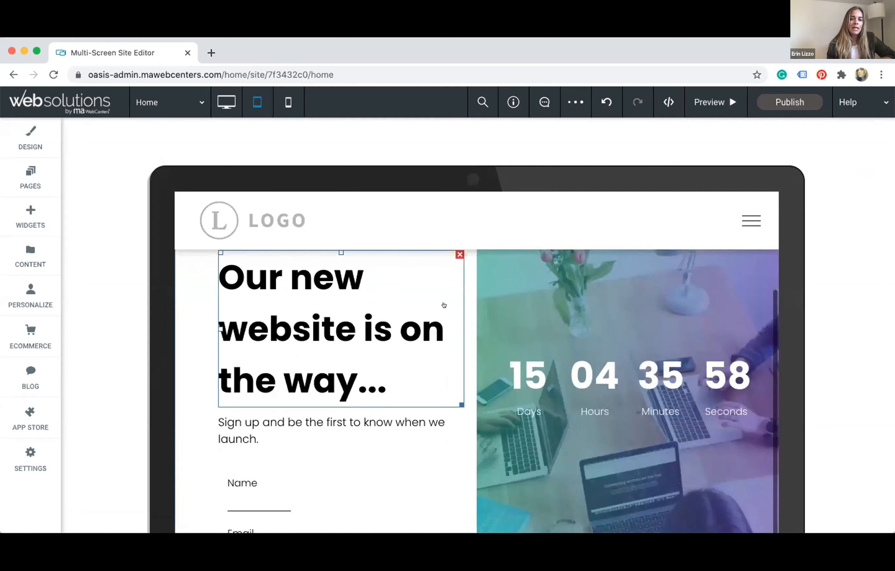
{"action": "scroll", "coordinate": [444, 304], "scroll_direction": "down", "scroll_amount": 2}
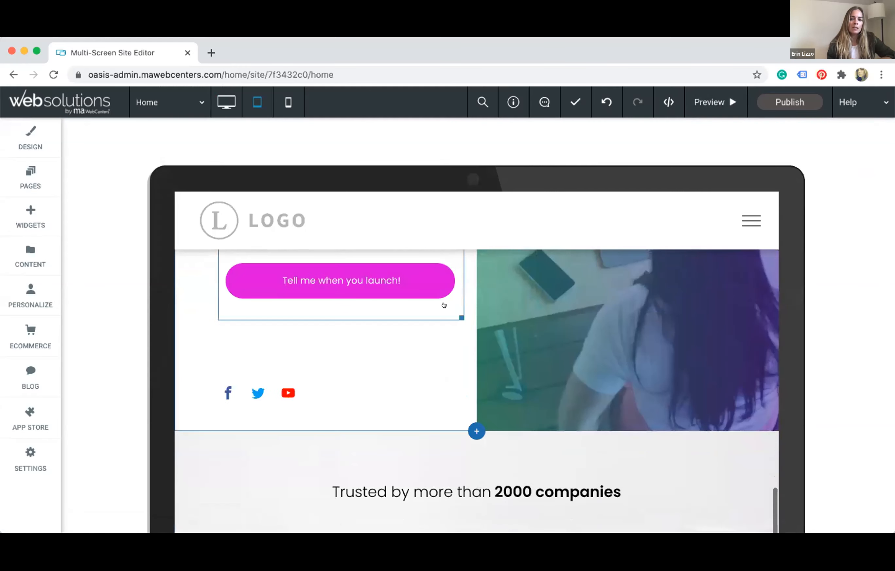
{"action": "scroll", "coordinate": [444, 305], "scroll_direction": "down", "scroll_amount": 14}
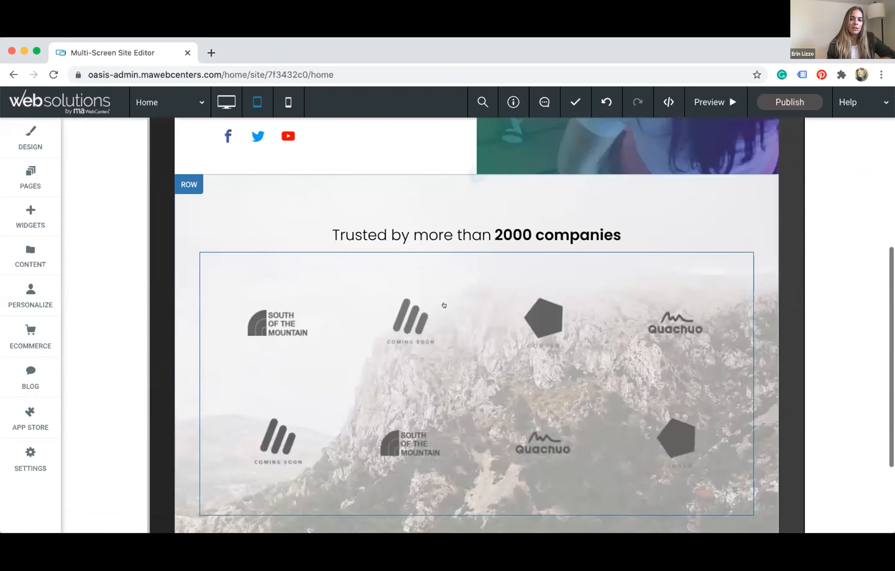
{"action": "scroll", "coordinate": [444, 304], "scroll_direction": "up", "scroll_amount": 20}
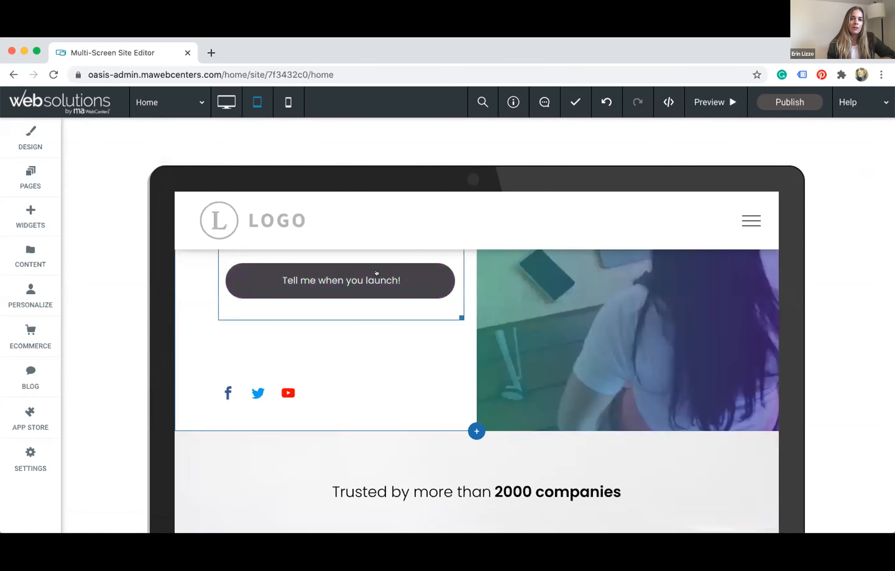
Examine the Home page in mobile view, from the countdown image through the sign-up form and companies logos to the footer.
{"action": "left_click", "coordinate": [289, 101]}
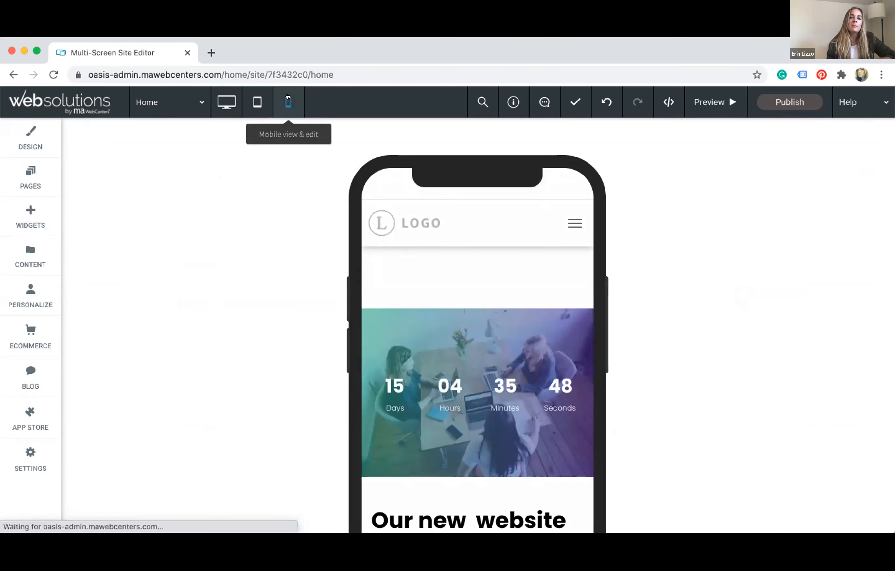
{"action": "scroll", "coordinate": [443, 271], "scroll_direction": "down", "scroll_amount": 1}
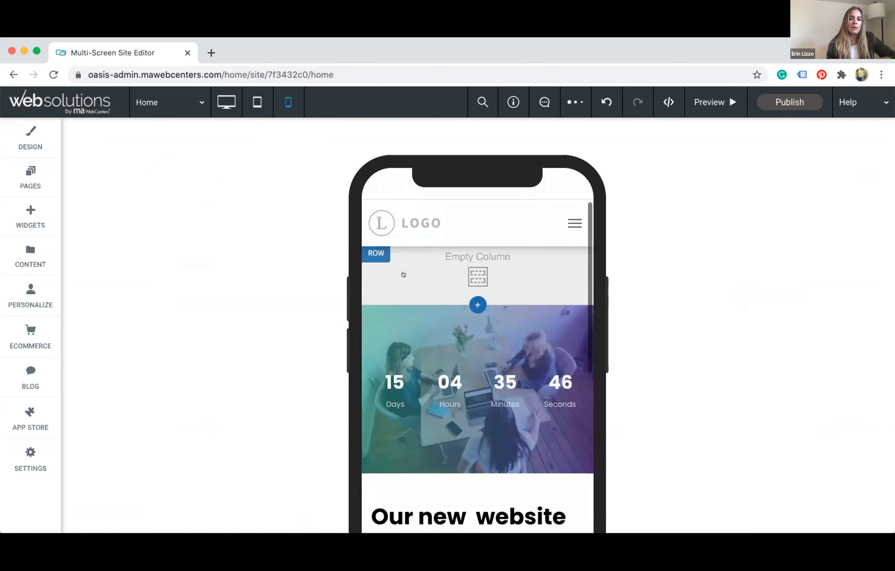
{"action": "scroll", "coordinate": [434, 321], "scroll_direction": "down", "scroll_amount": 5}
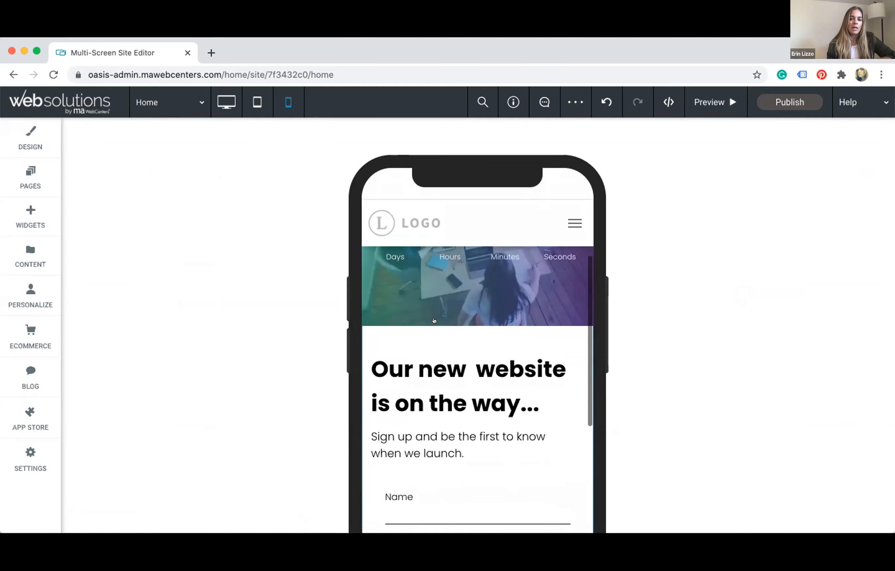
{"action": "scroll", "coordinate": [434, 320], "scroll_direction": "down", "scroll_amount": 12}
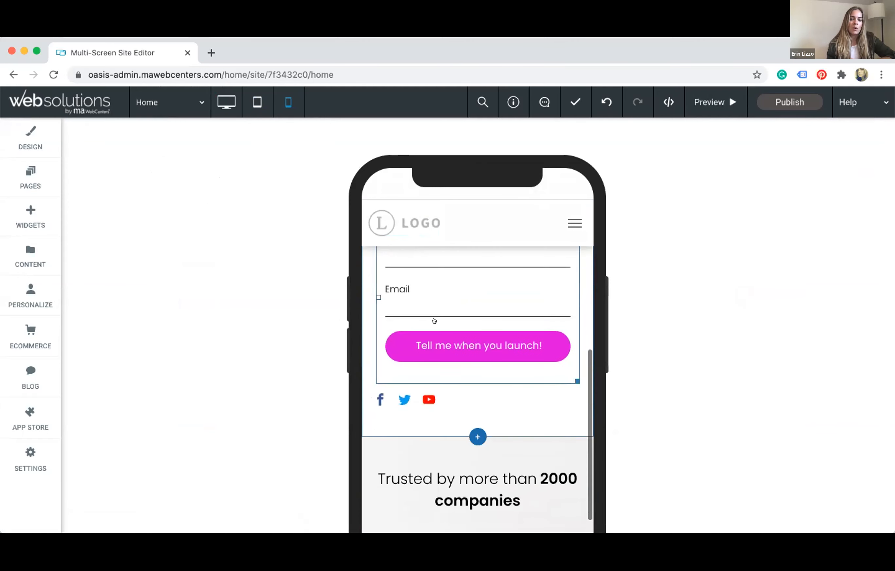
{"action": "scroll", "coordinate": [435, 320], "scroll_direction": "down", "scroll_amount": 5}
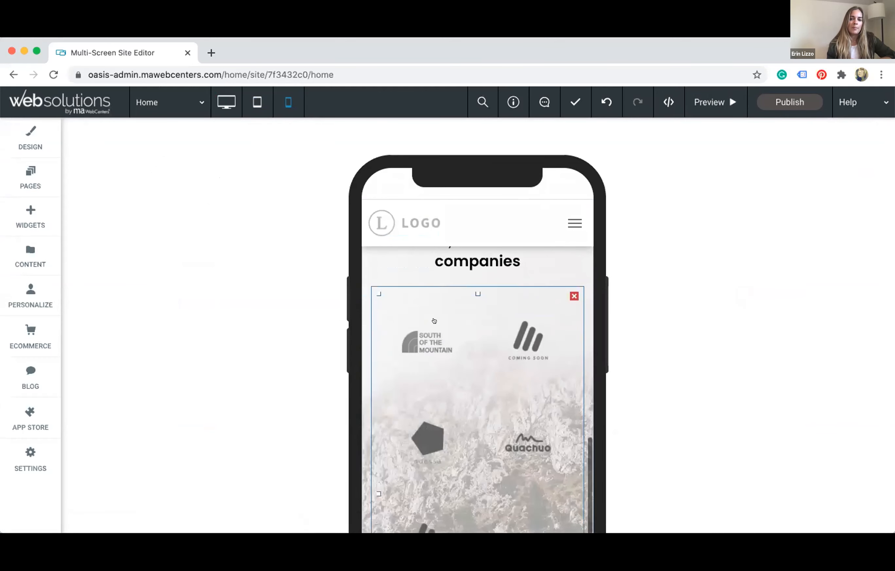
{"action": "scroll", "coordinate": [435, 321], "scroll_direction": "down", "scroll_amount": 5}
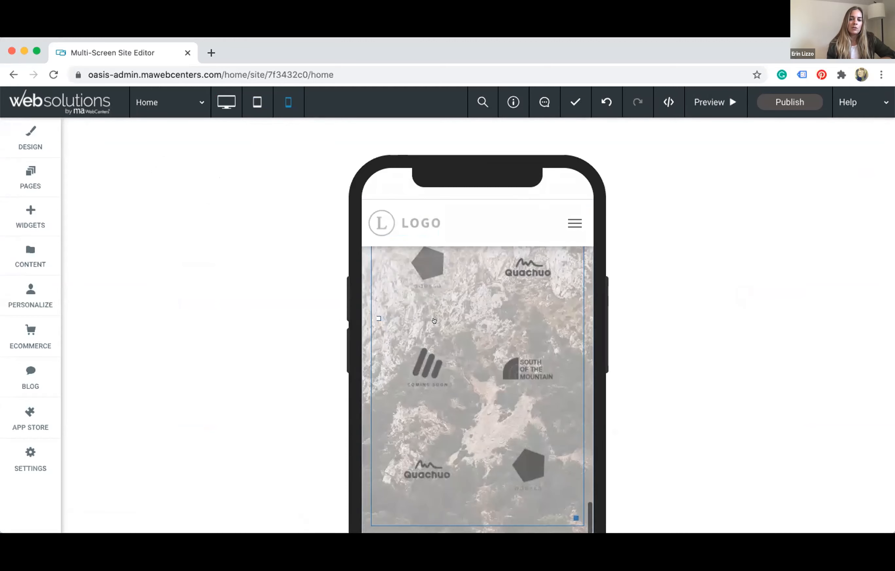
{"action": "scroll", "coordinate": [739, 302], "scroll_direction": "down", "scroll_amount": 5}
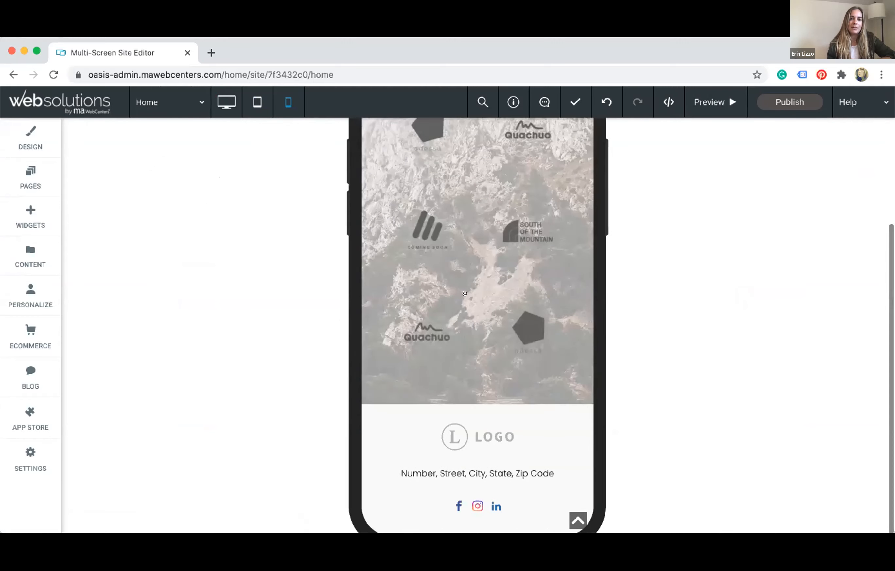
{"action": "scroll", "coordinate": [454, 292], "scroll_direction": "up", "scroll_amount": 3}
{"action": "scroll", "coordinate": [454, 292], "scroll_direction": "up", "scroll_amount": 10}
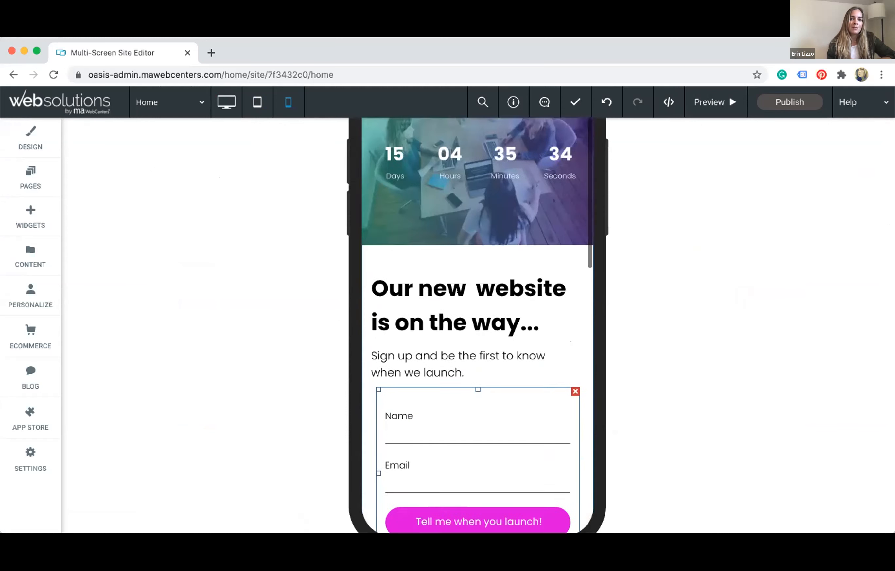
{"action": "scroll", "coordinate": [454, 293], "scroll_direction": "up", "scroll_amount": 4}
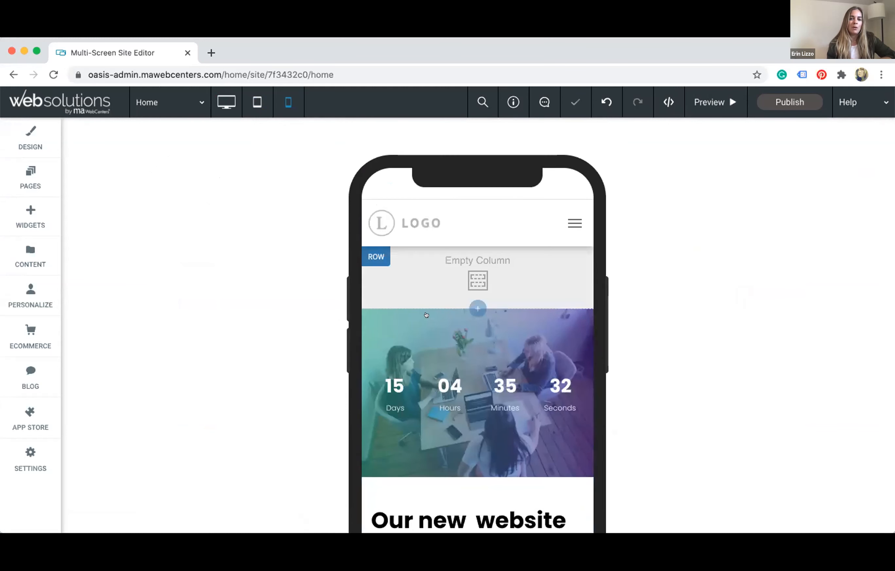
{"action": "scroll", "coordinate": [435, 330], "scroll_direction": "down", "scroll_amount": 10}
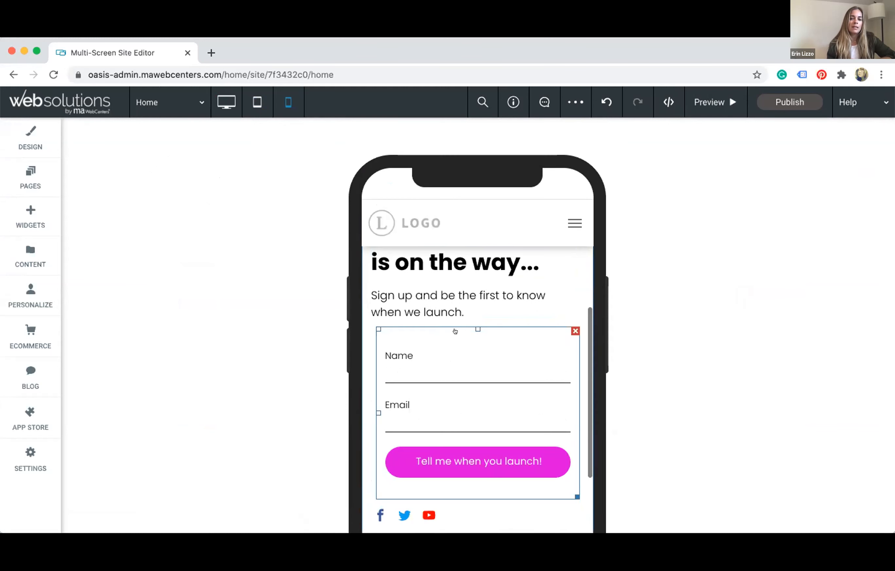
{"action": "scroll", "coordinate": [772, 308], "scroll_direction": "down", "scroll_amount": 5}
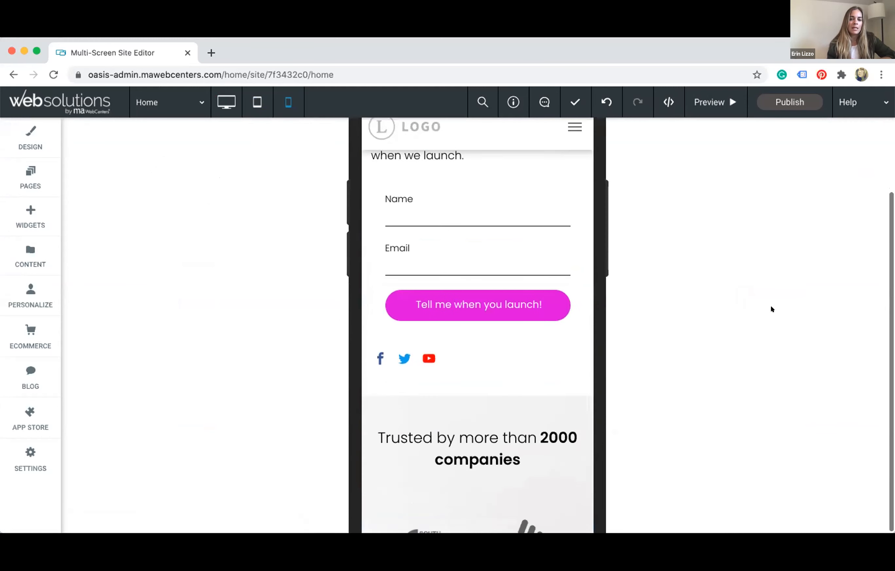
Hide the "Trusted by more than 2000 companies" row on mobile and look over the mobile page down to the footer.
{"action": "scroll", "coordinate": [514, 372], "scroll_direction": "down", "scroll_amount": 5}
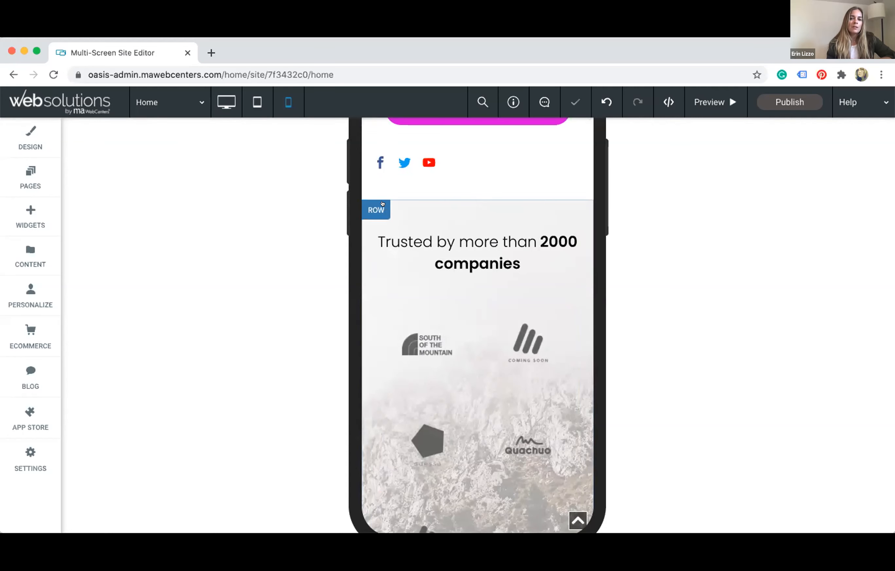
{"action": "left_click", "coordinate": [373, 205]}
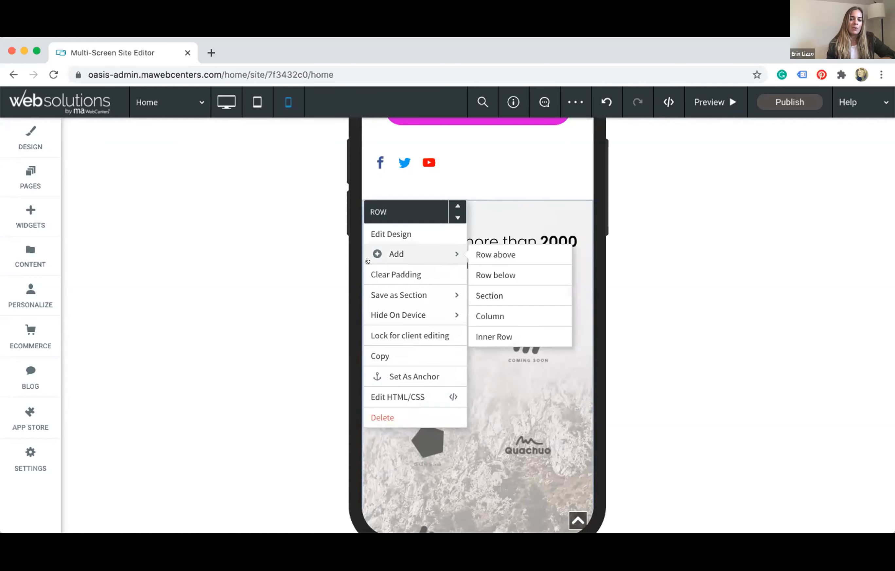
{"action": "mouse_move", "coordinate": [376, 314]}
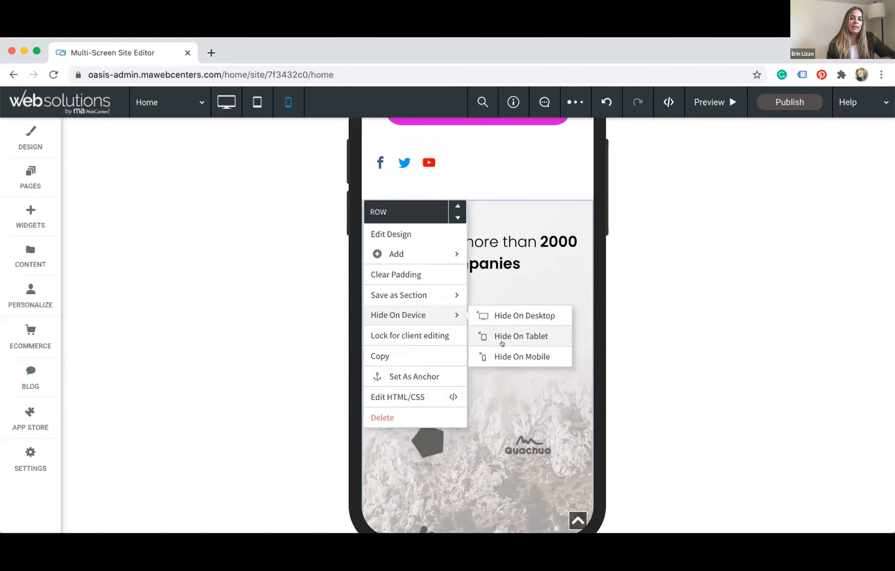
{"action": "left_click", "coordinate": [495, 355]}
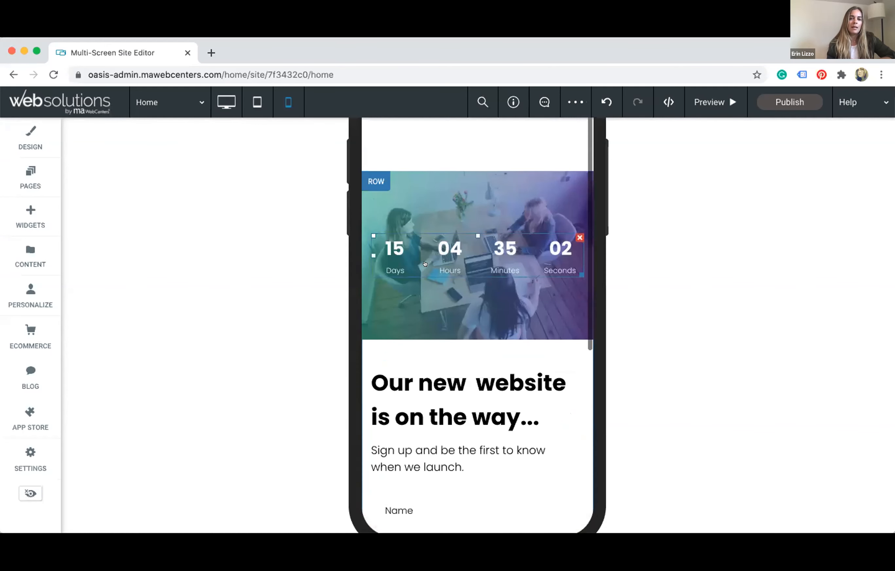
{"action": "scroll", "coordinate": [425, 263], "scroll_direction": "down", "scroll_amount": 3}
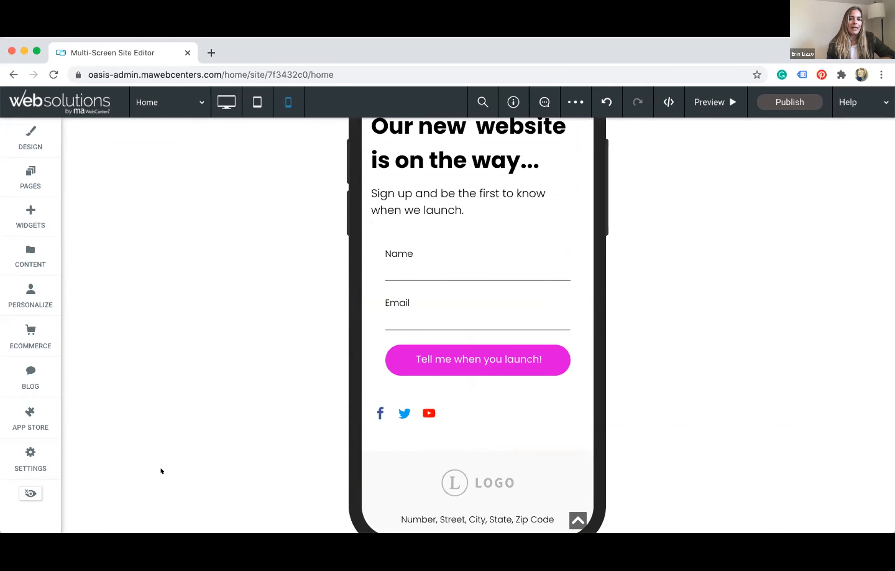
{"action": "scroll", "coordinate": [434, 412], "scroll_direction": "up", "scroll_amount": 7}
{"action": "scroll", "coordinate": [434, 412], "scroll_direction": "down", "scroll_amount": 4}
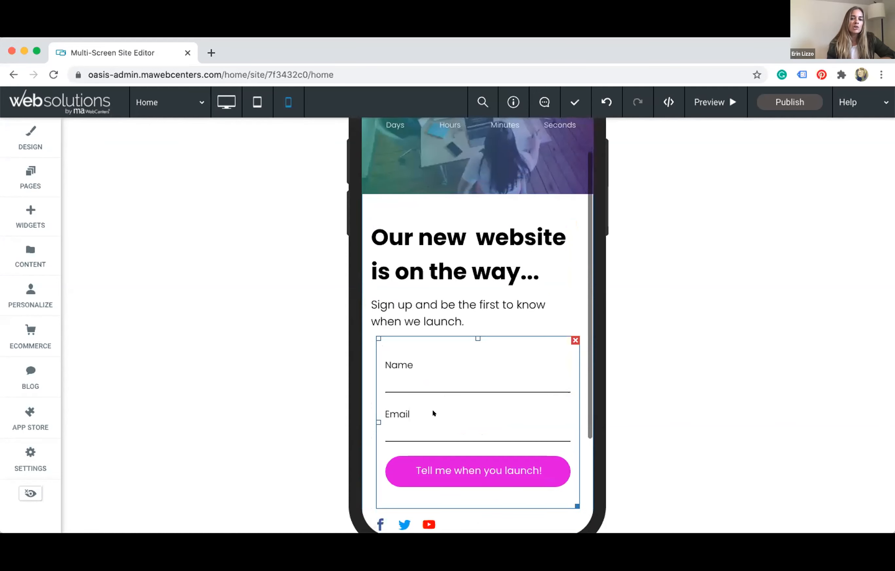
{"action": "scroll", "coordinate": [434, 413], "scroll_direction": "down", "scroll_amount": 4}
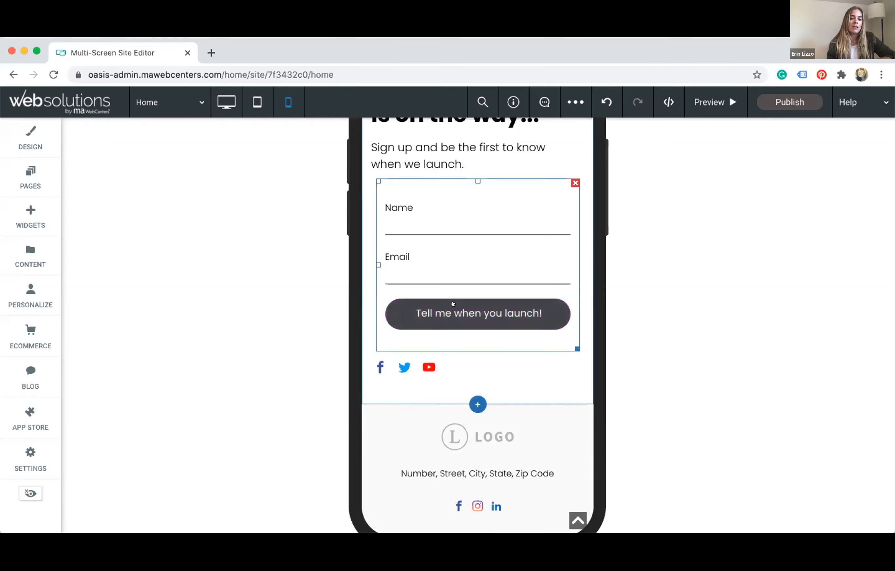
Display the hidden elements in mobile view and unhide the "Trusted by more than 2000 companies" row.
{"action": "left_click", "coordinate": [19, 490]}
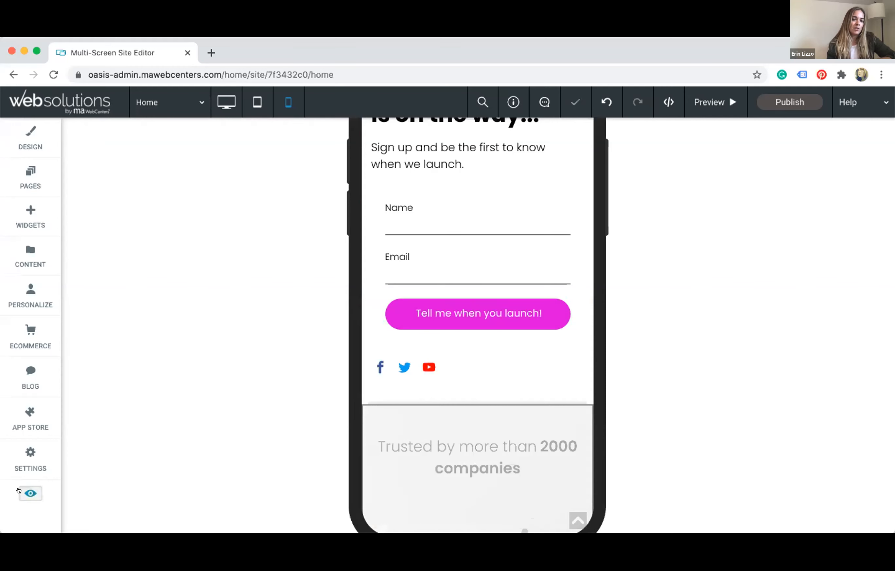
{"action": "scroll", "coordinate": [477, 422], "scroll_direction": "down", "scroll_amount": 10}
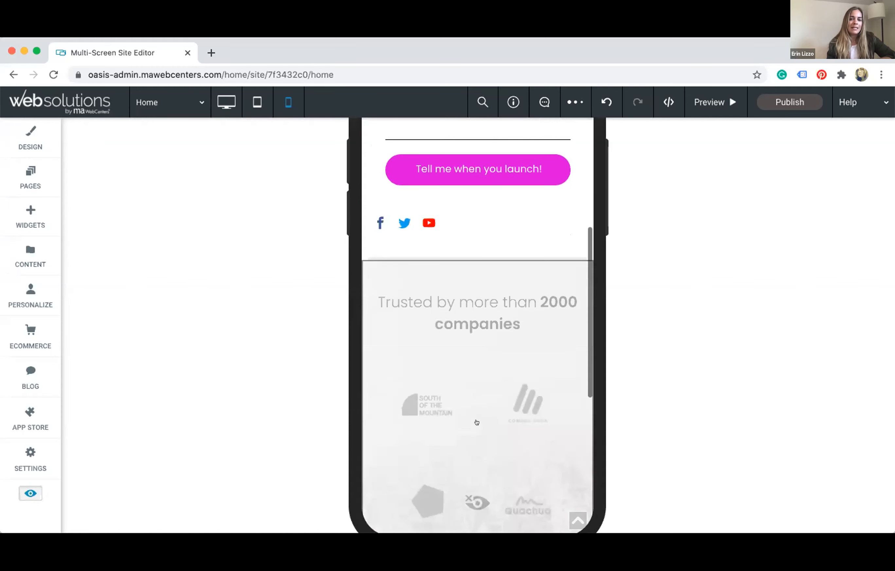
{"action": "left_click", "coordinate": [422, 330]}
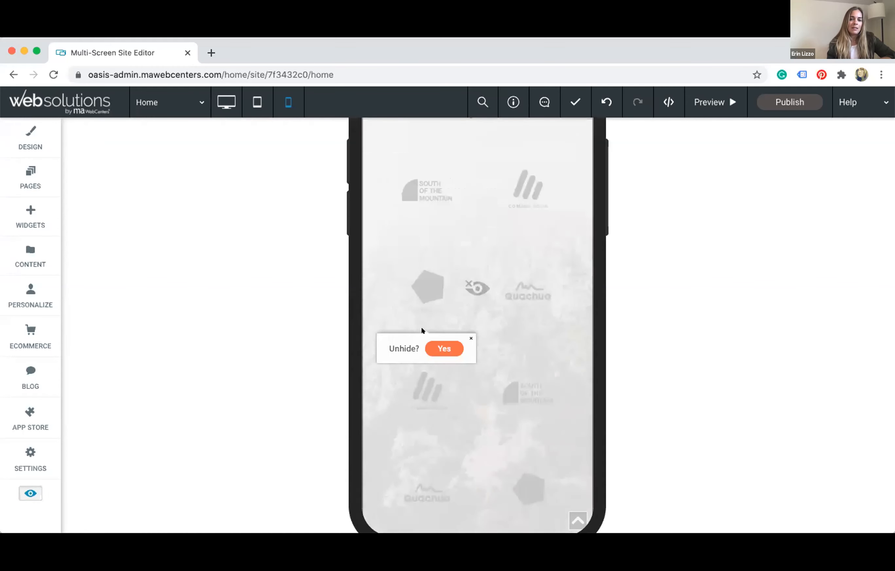
{"action": "left_click", "coordinate": [432, 349]}
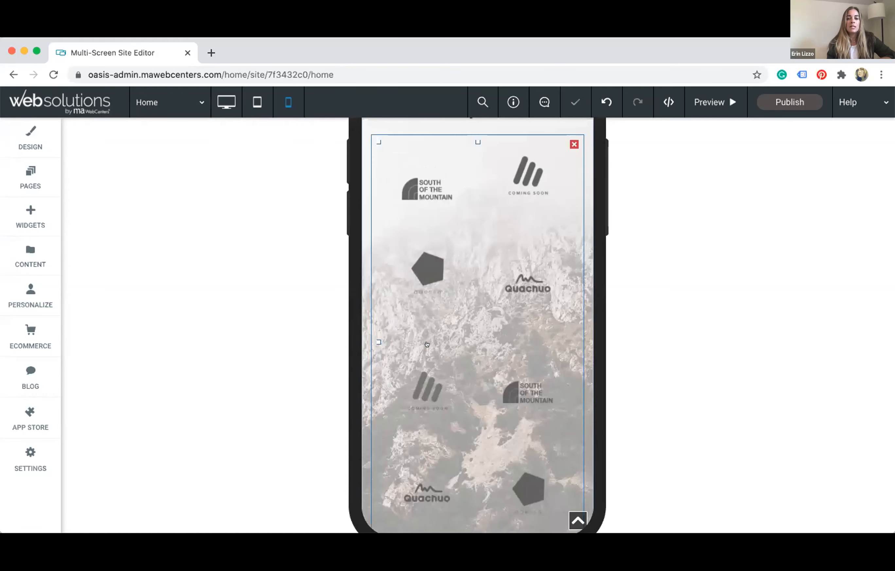
Add the About section "We love writing content" directly above the companies logos row in mobile view and save it.
{"action": "scroll", "coordinate": [427, 344], "scroll_direction": "up", "scroll_amount": 12}
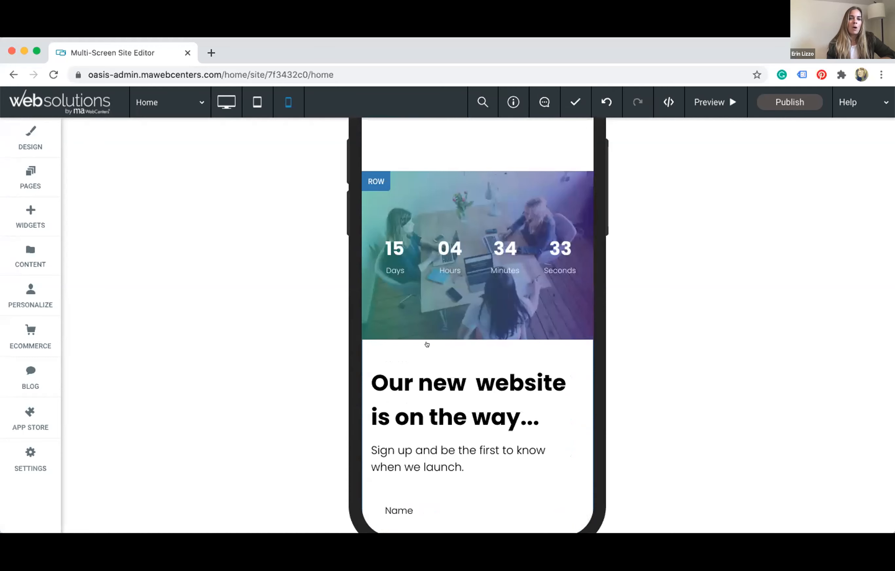
{"action": "scroll", "coordinate": [428, 344], "scroll_direction": "down", "scroll_amount": 8}
{"action": "scroll", "coordinate": [428, 344], "scroll_direction": "down", "scroll_amount": 5}
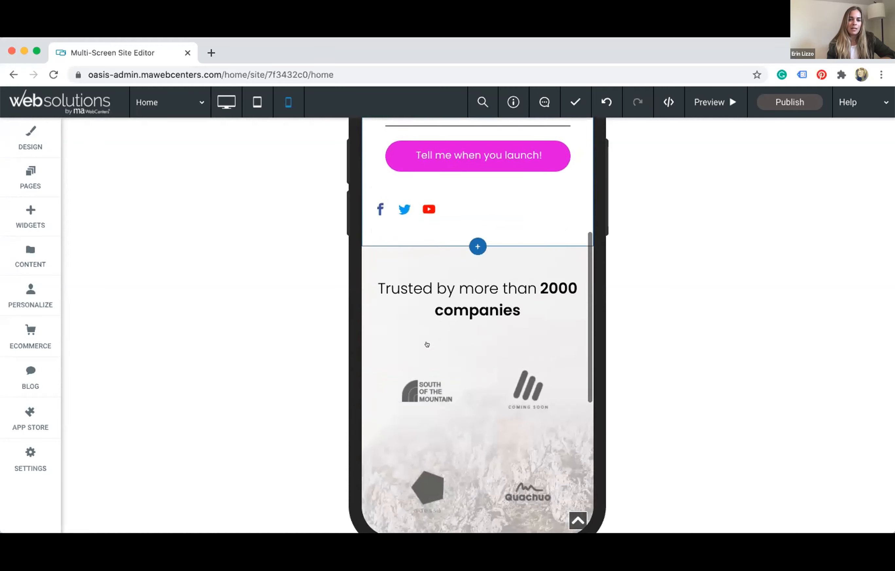
{"action": "left_click", "coordinate": [472, 240]}
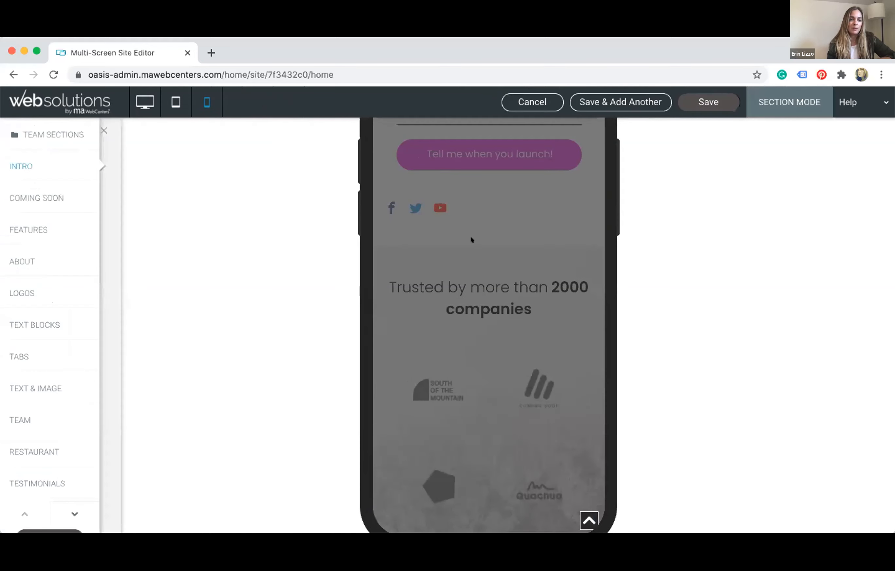
{"action": "scroll", "coordinate": [459, 242], "scroll_direction": "down", "scroll_amount": 4}
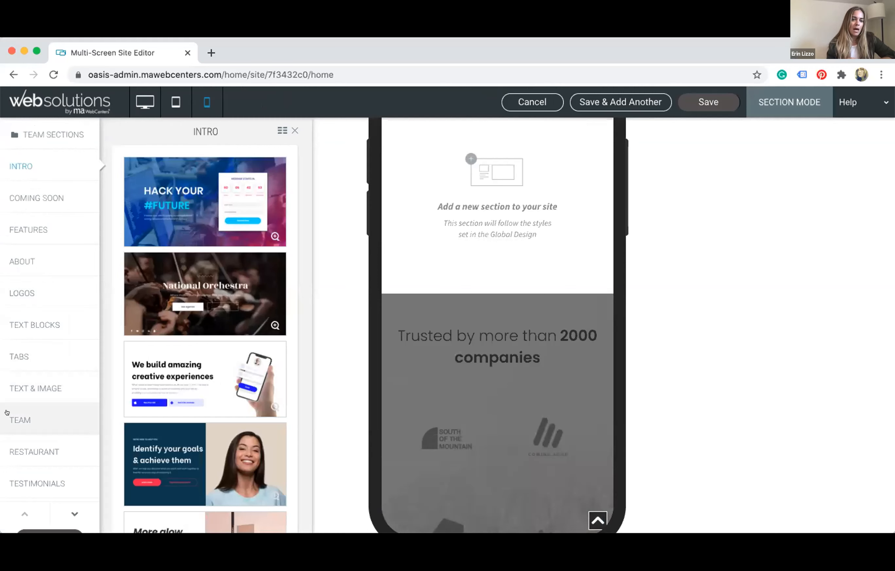
{"action": "left_click", "coordinate": [18, 254]}
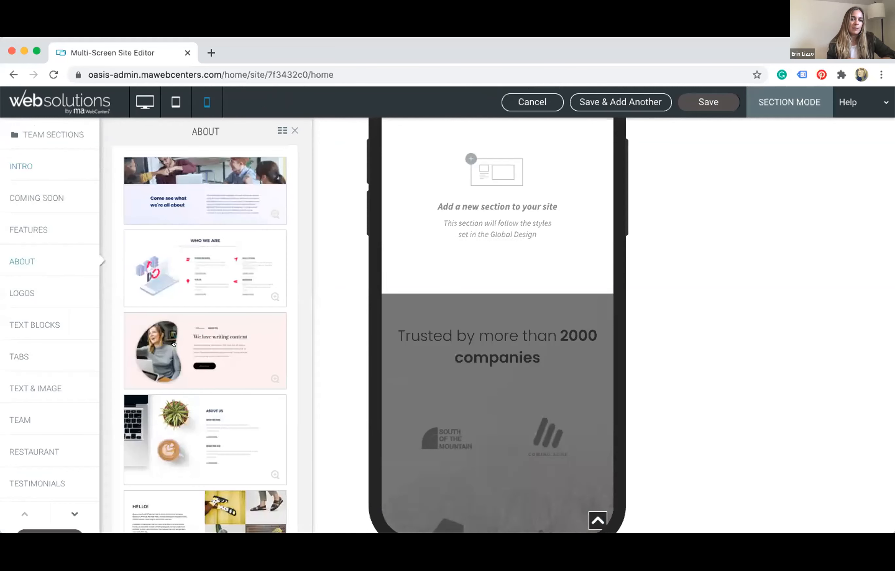
{"action": "left_click", "coordinate": [174, 343]}
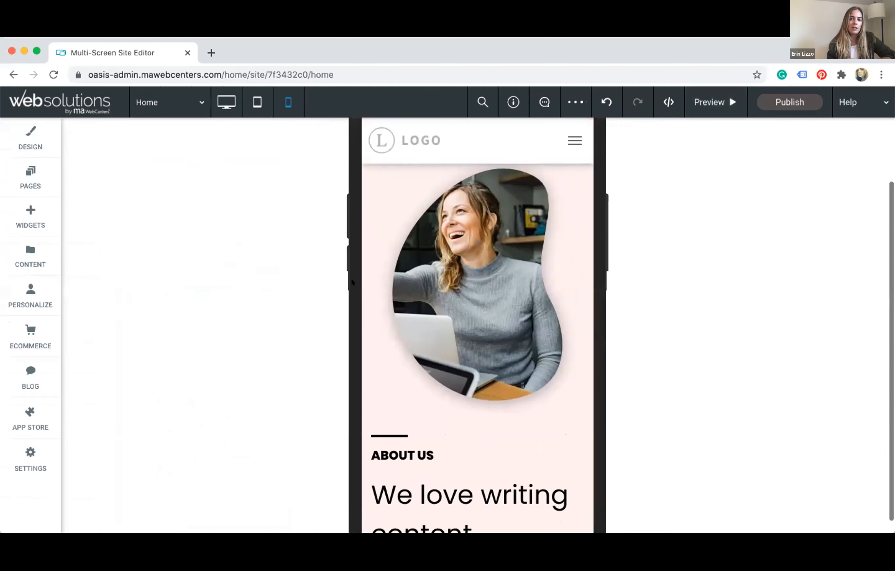
Compare how the new About Us section is laid out in the mobile and desktop views of the Home page.
{"action": "scroll", "coordinate": [402, 310], "scroll_direction": "down", "scroll_amount": 15}
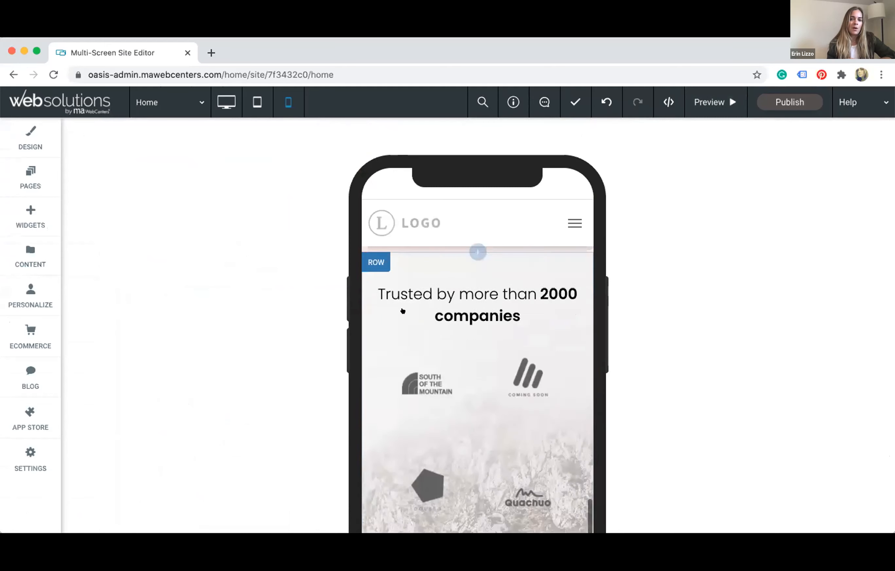
{"action": "scroll", "coordinate": [402, 310], "scroll_direction": "up", "scroll_amount": 12}
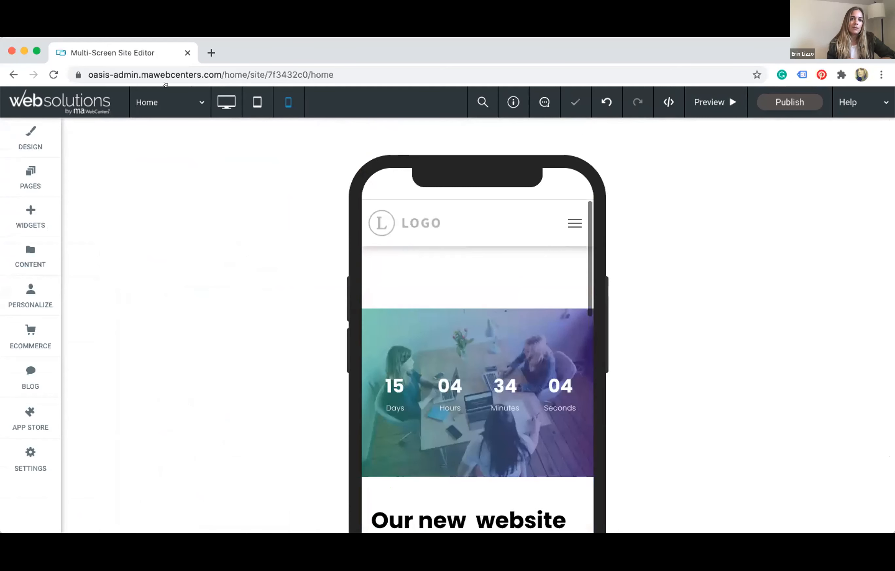
{"action": "left_click", "coordinate": [230, 103]}
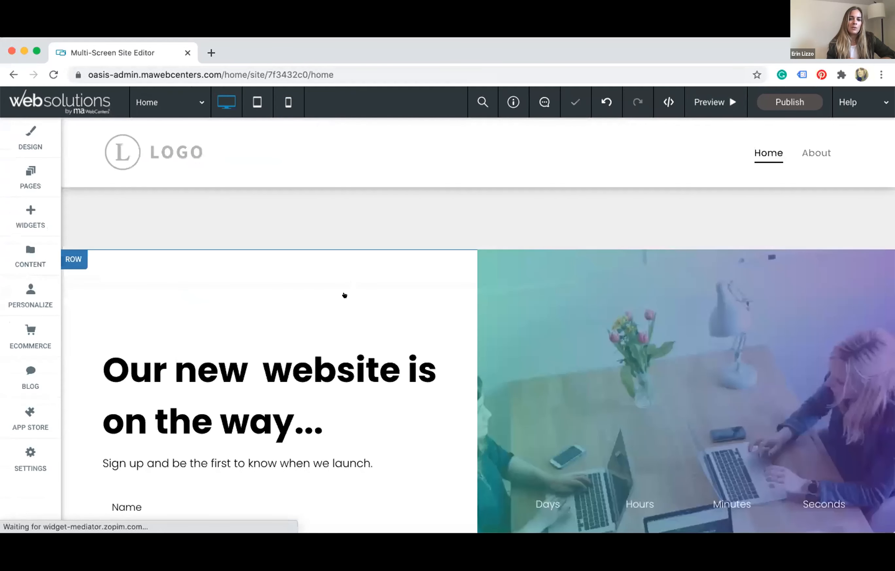
{"action": "scroll", "coordinate": [346, 297], "scroll_direction": "down", "scroll_amount": 10}
{"action": "scroll", "coordinate": [345, 295], "scroll_direction": "down", "scroll_amount": 2}
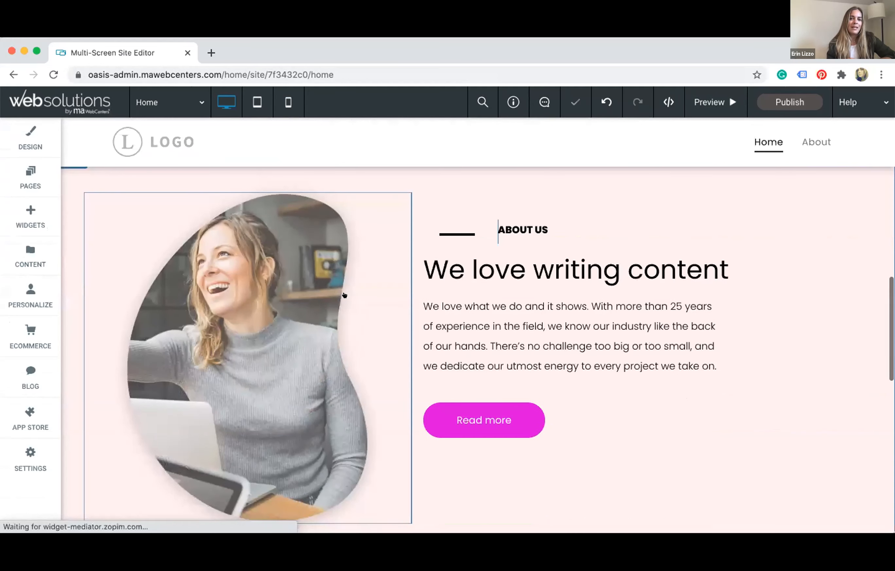
{"action": "left_click", "coordinate": [282, 101]}
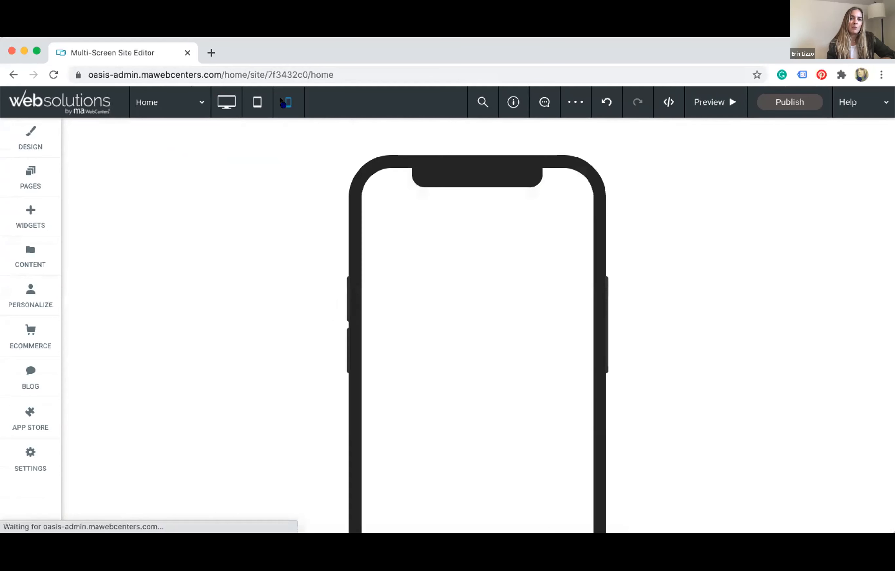
{"action": "scroll", "coordinate": [431, 282], "scroll_direction": "down", "scroll_amount": 15}
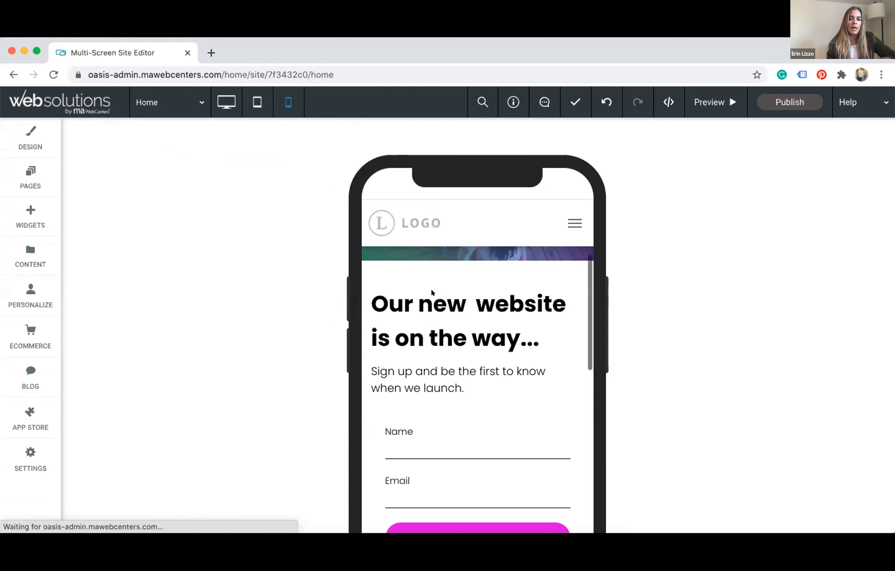
{"action": "scroll", "coordinate": [433, 297], "scroll_direction": "up", "scroll_amount": 3}
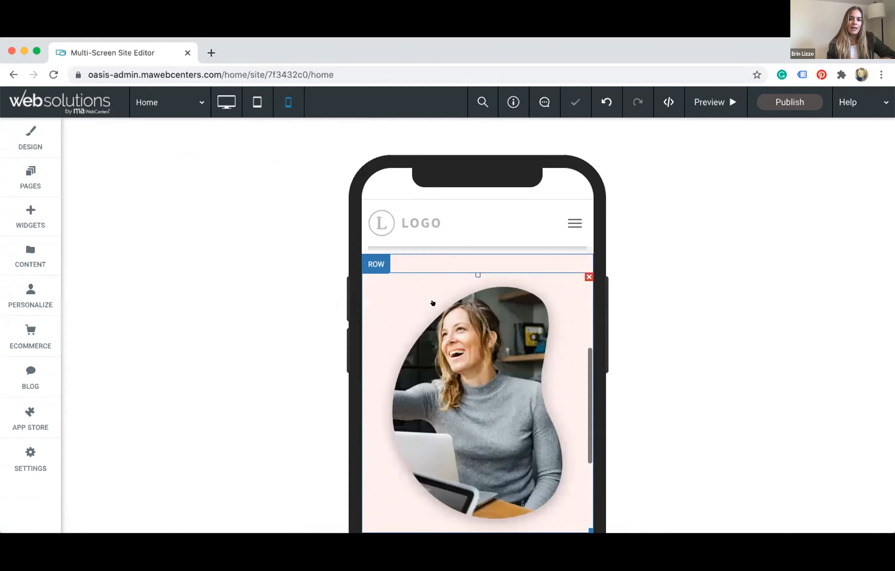
Hide the About Us row "We love writing content" on desktop and check the Home page in desktop view.
{"action": "left_click", "coordinate": [375, 264]}
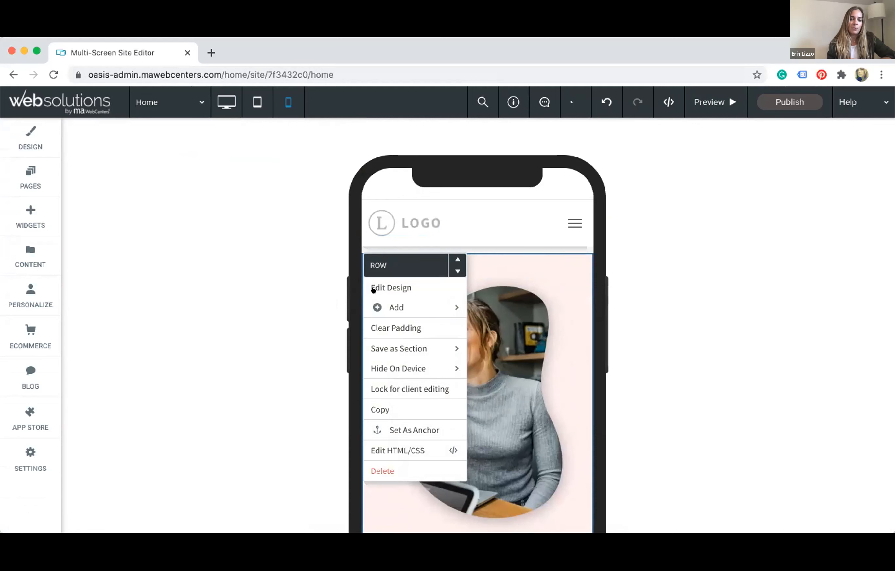
{"action": "mouse_move", "coordinate": [413, 363]}
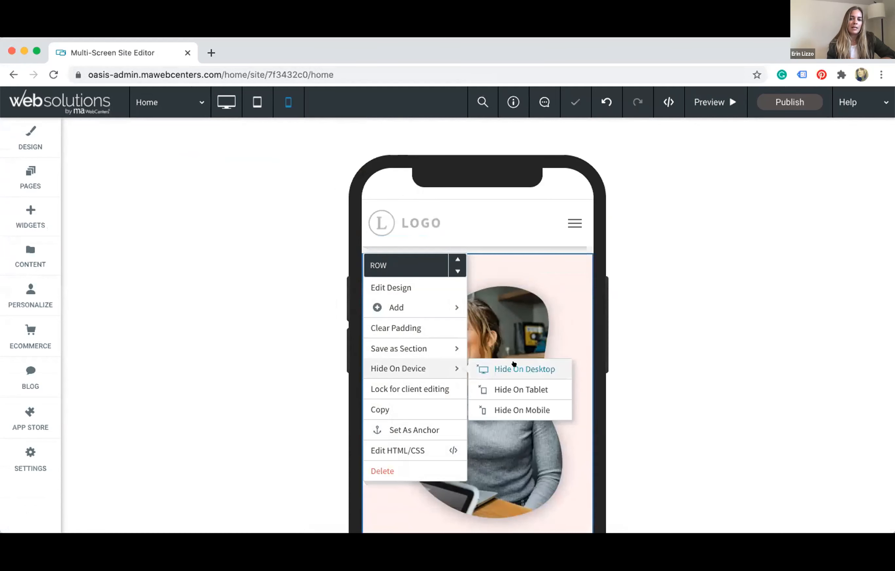
{"action": "left_click", "coordinate": [224, 94]}
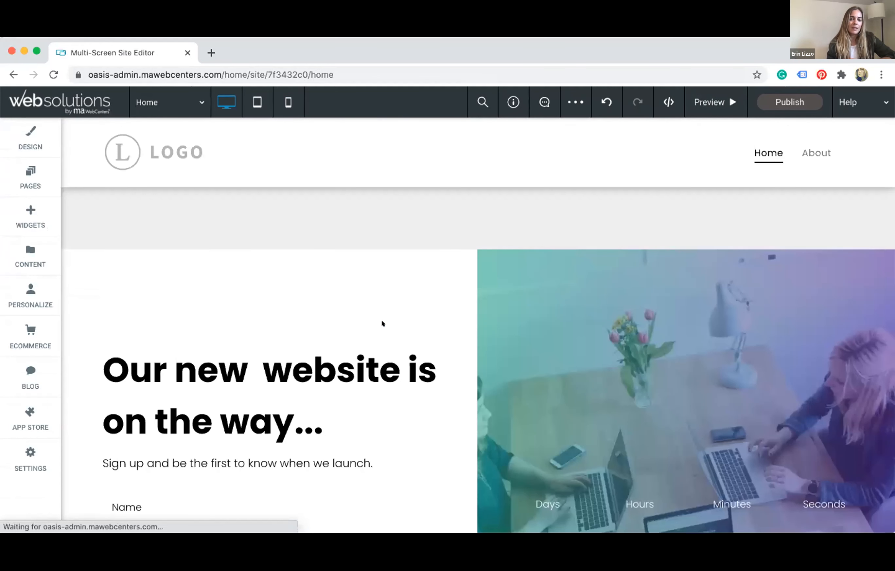
{"action": "scroll", "coordinate": [383, 323], "scroll_direction": "down", "scroll_amount": 5}
{"action": "scroll", "coordinate": [384, 323], "scroll_direction": "down", "scroll_amount": 10}
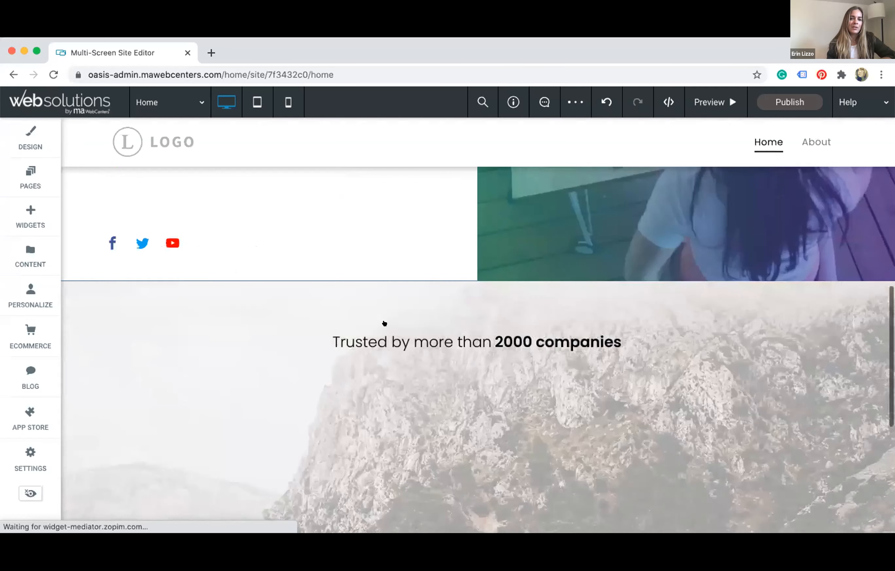
Display the hidden elements in desktop view and locate the hidden About Us row.
{"action": "scroll", "coordinate": [372, 254], "scroll_direction": "up", "scroll_amount": 15}
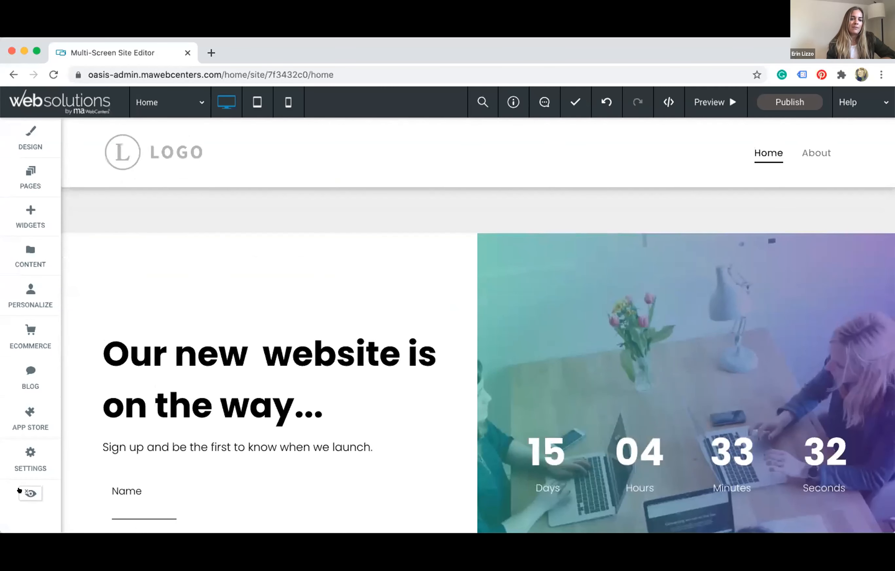
{"action": "scroll", "coordinate": [343, 370], "scroll_direction": "down", "scroll_amount": 15}
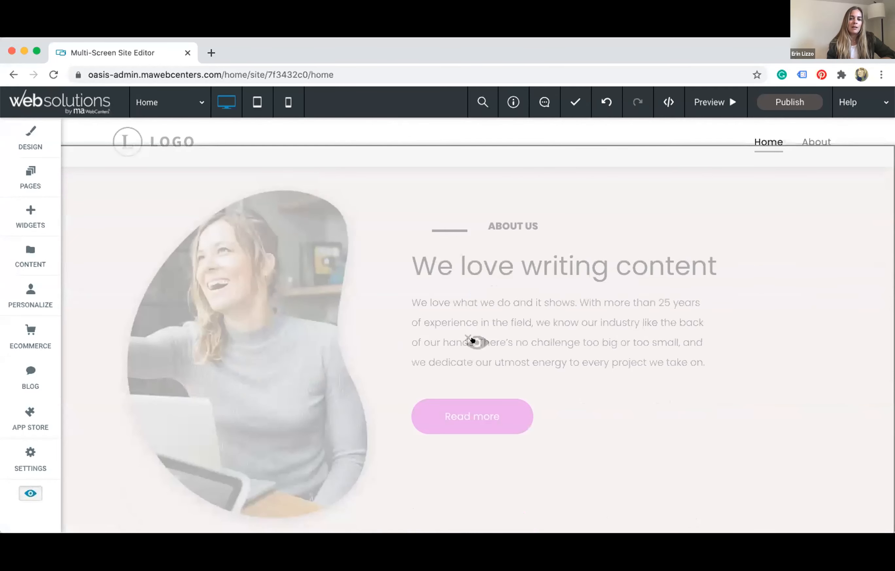
{"action": "left_click", "coordinate": [473, 340]}
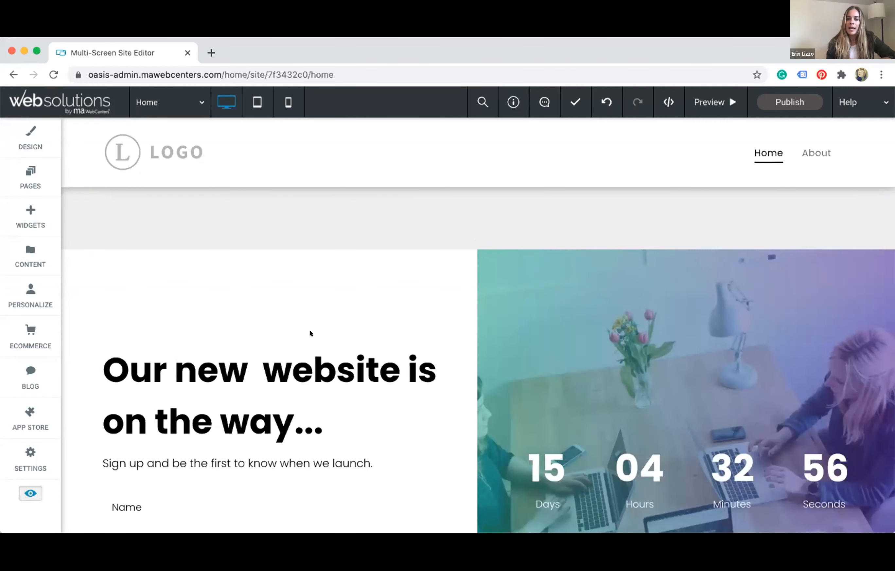
Look over the desktop Home page from the header down to the hidden About Us row.
{"action": "scroll", "coordinate": [309, 333], "scroll_direction": "down", "scroll_amount": 3}
{"action": "scroll", "coordinate": [310, 334], "scroll_direction": "down", "scroll_amount": 2}
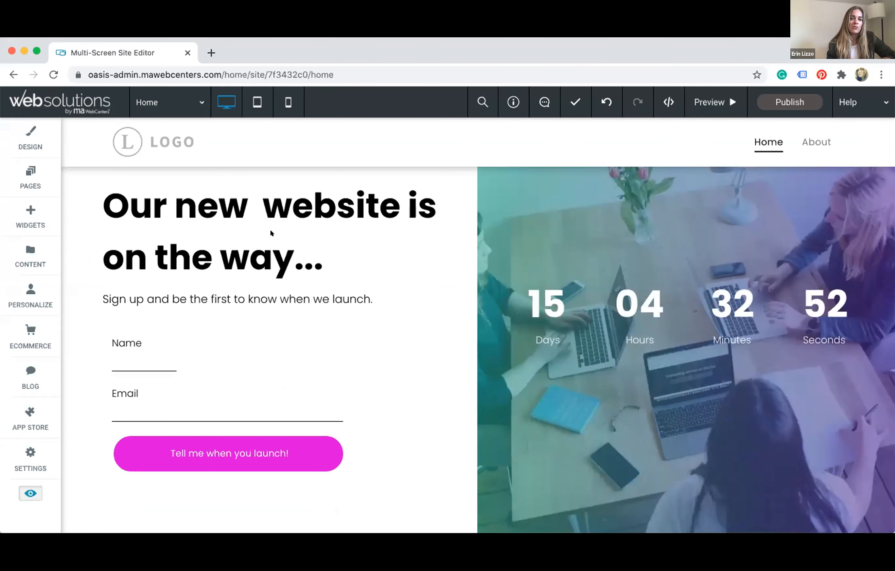
{"action": "scroll", "coordinate": [272, 233], "scroll_direction": "up", "scroll_amount": 5}
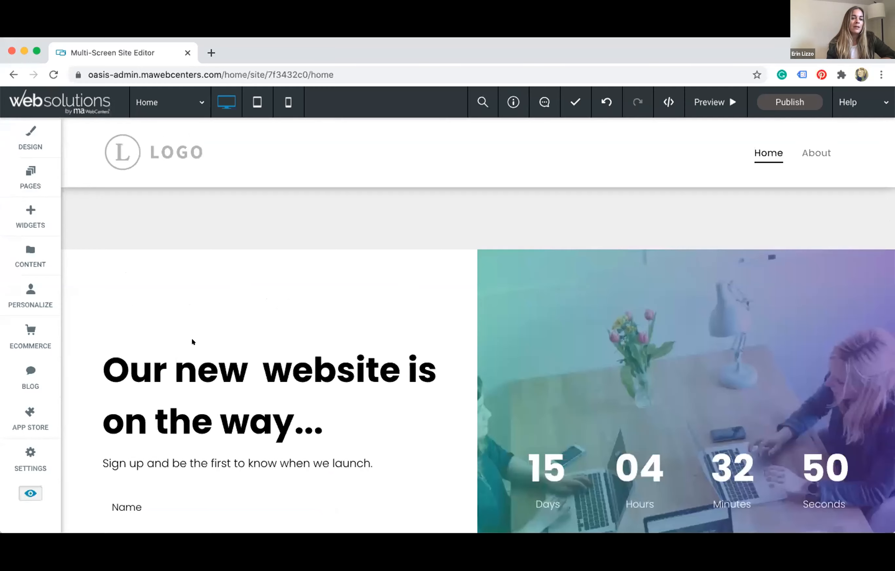
{"action": "scroll", "coordinate": [193, 341], "scroll_direction": "down", "scroll_amount": 2}
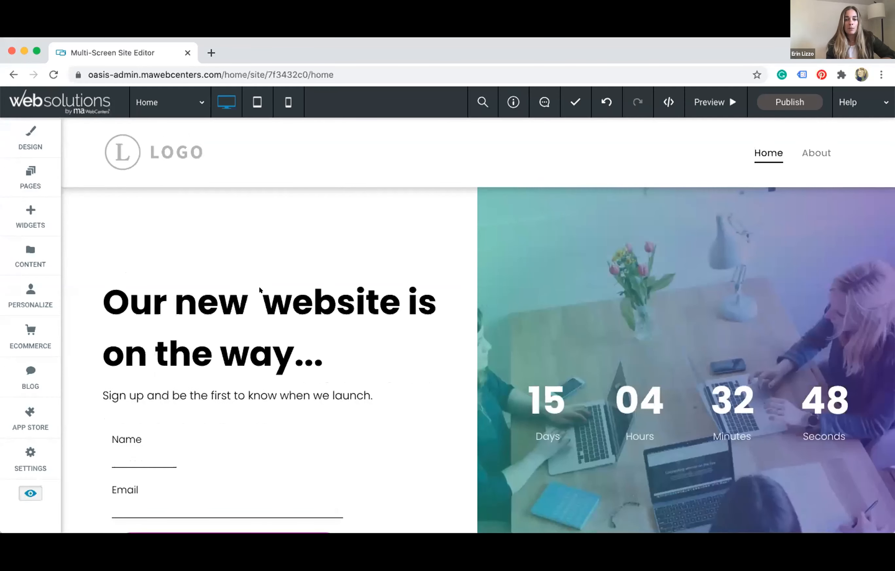
{"action": "scroll", "coordinate": [259, 290], "scroll_direction": "down", "scroll_amount": 3}
{"action": "scroll", "coordinate": [259, 290], "scroll_direction": "down", "scroll_amount": 12}
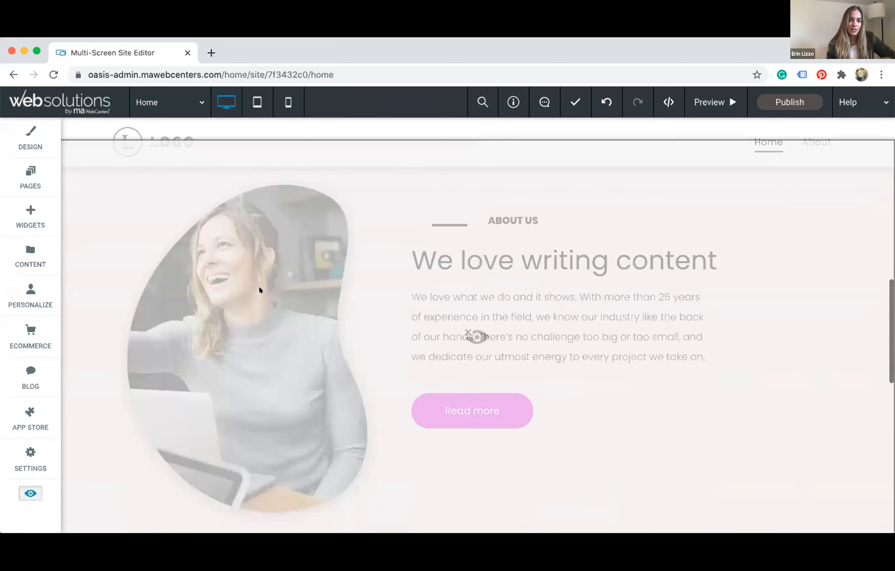
{"action": "scroll", "coordinate": [260, 289], "scroll_direction": "up", "scroll_amount": 10}
{"action": "scroll", "coordinate": [259, 289], "scroll_direction": "up", "scroll_amount": 6}
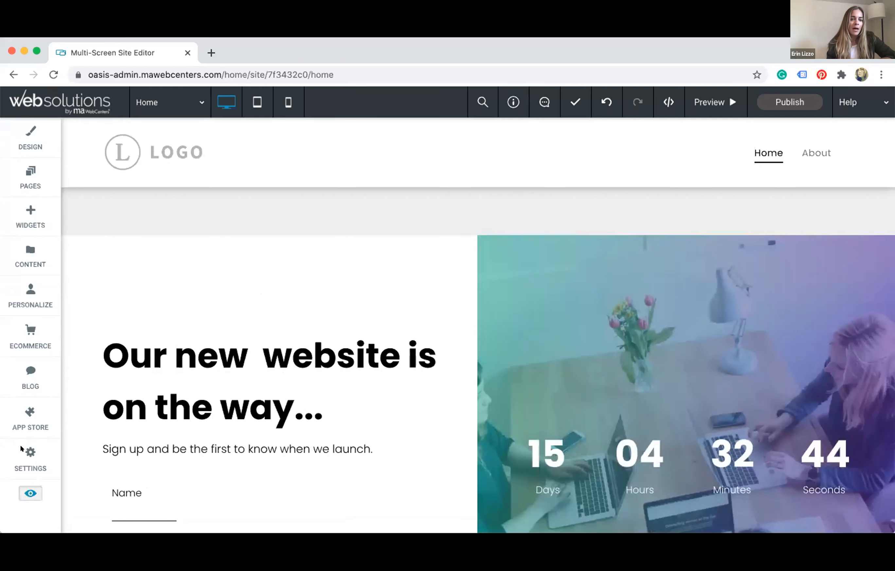
Open the Home page's SEO settings and review its title, description, keywords, social image, password and header HTML fields.
{"action": "left_click", "coordinate": [18, 176]}
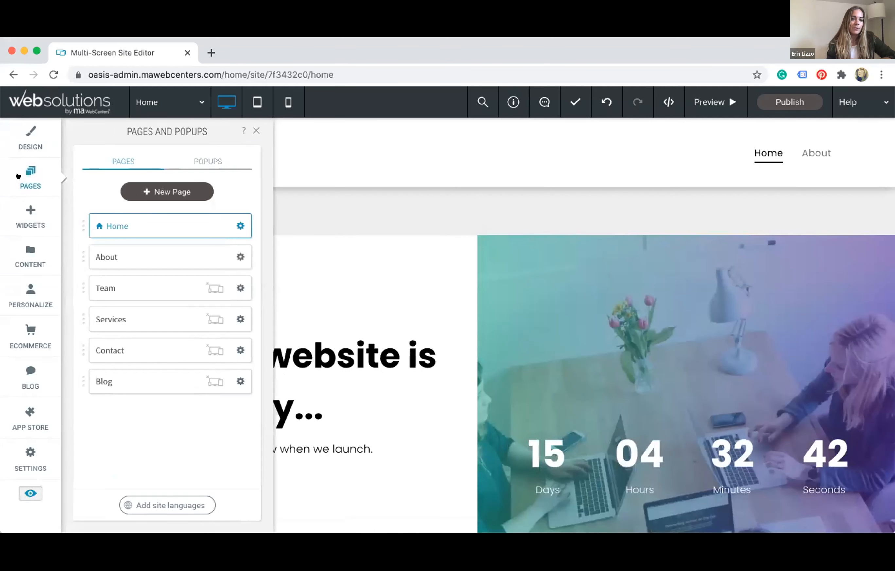
{"action": "left_click", "coordinate": [237, 223]}
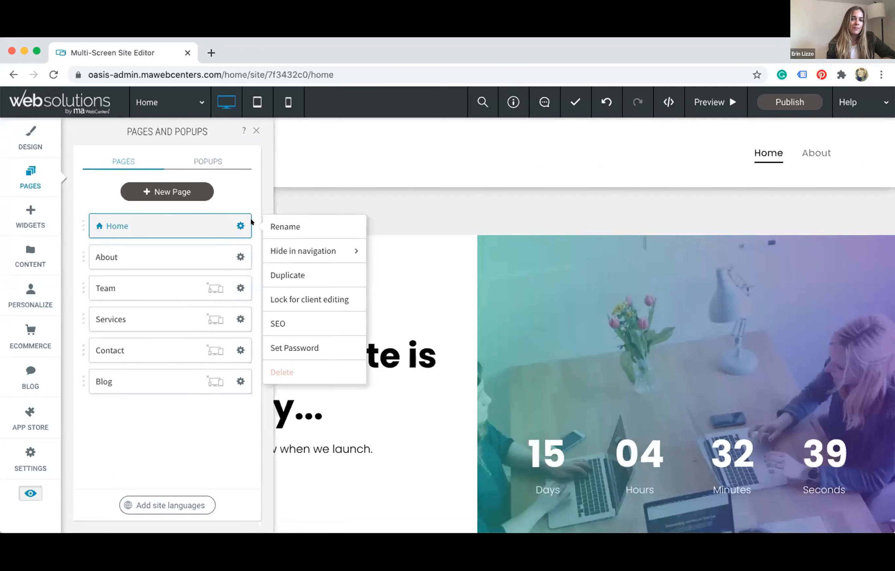
{"action": "left_click", "coordinate": [281, 321]}
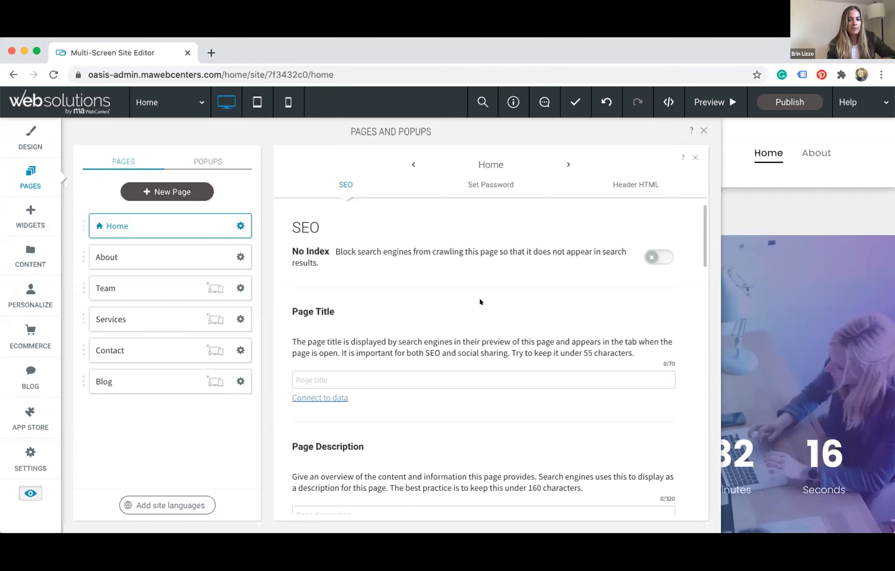
{"action": "scroll", "coordinate": [473, 300], "scroll_direction": "down", "scroll_amount": 3}
{"action": "scroll", "coordinate": [383, 282], "scroll_direction": "up", "scroll_amount": 2}
{"action": "scroll", "coordinate": [382, 283], "scroll_direction": "down", "scroll_amount": 6}
{"action": "scroll", "coordinate": [383, 282], "scroll_direction": "down", "scroll_amount": 9}
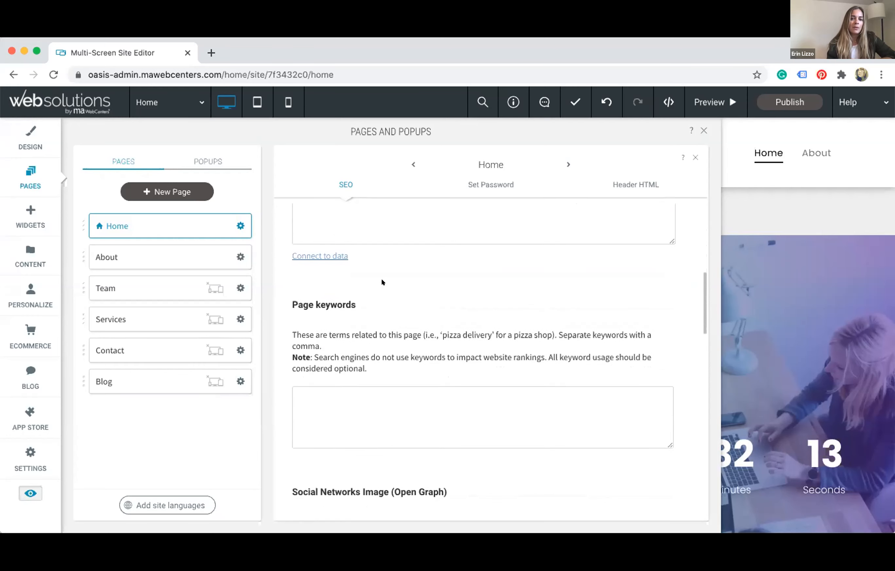
{"action": "scroll", "coordinate": [382, 282], "scroll_direction": "down", "scroll_amount": 8}
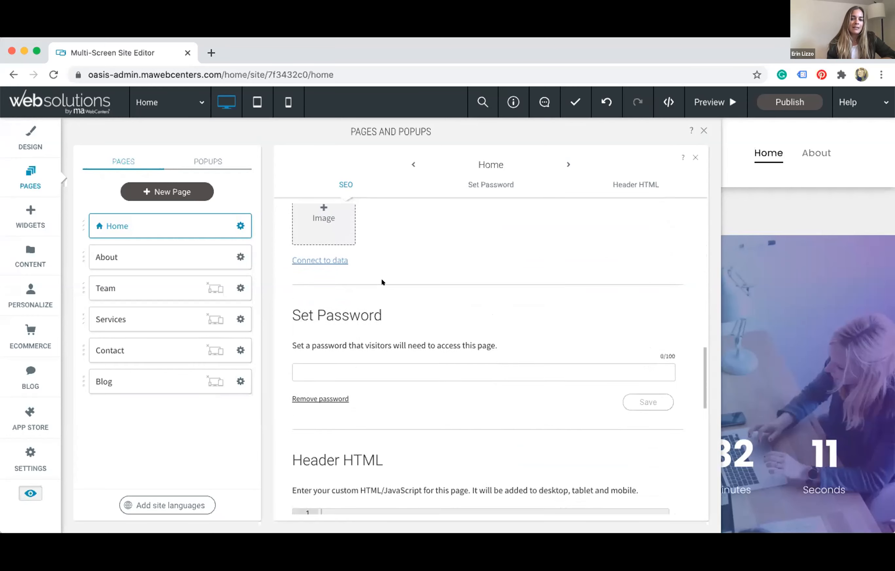
View the available options for the About page and close the page settings.
{"action": "left_click", "coordinate": [241, 257]}
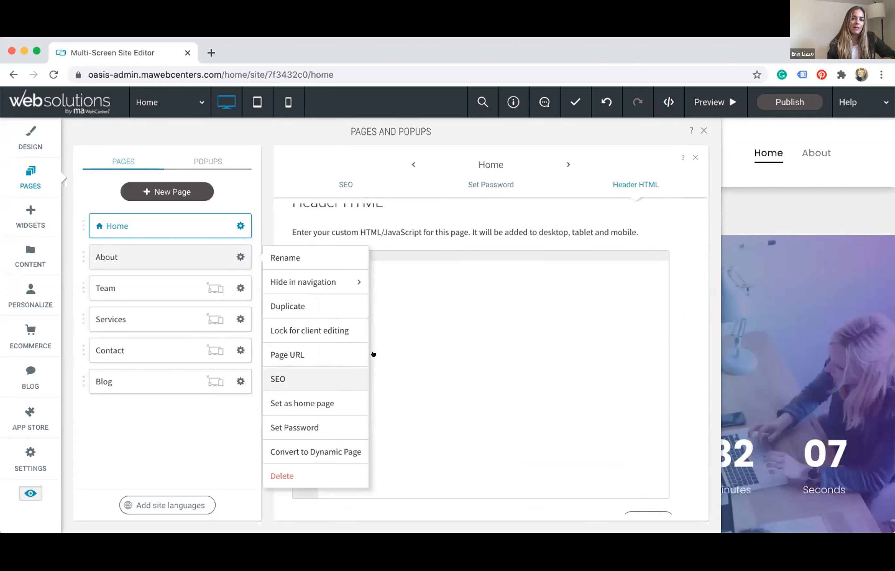
{"action": "left_click", "coordinate": [702, 130]}
{"action": "left_click", "coordinate": [703, 129]}
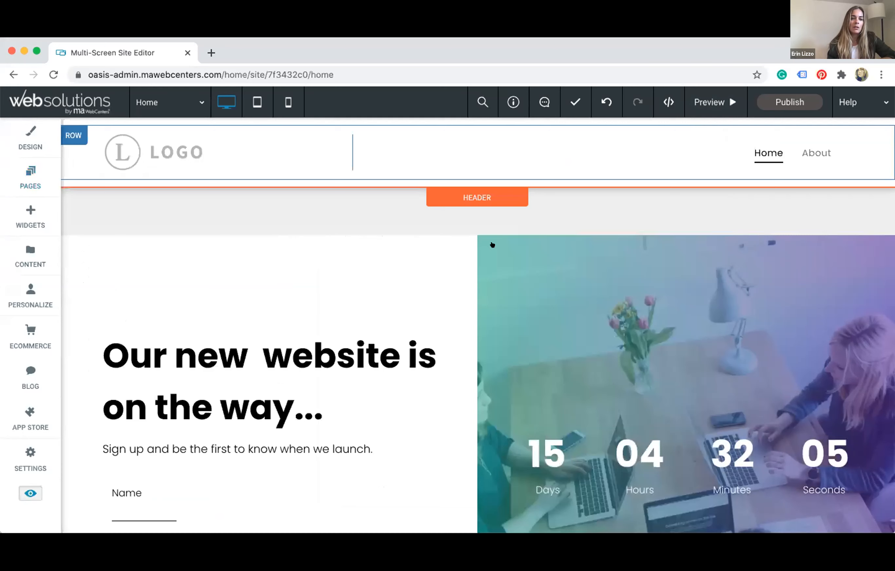
Open the site-wide SEO settings and review the site title, description, keywords and loading options.
{"action": "left_click", "coordinate": [27, 460]}
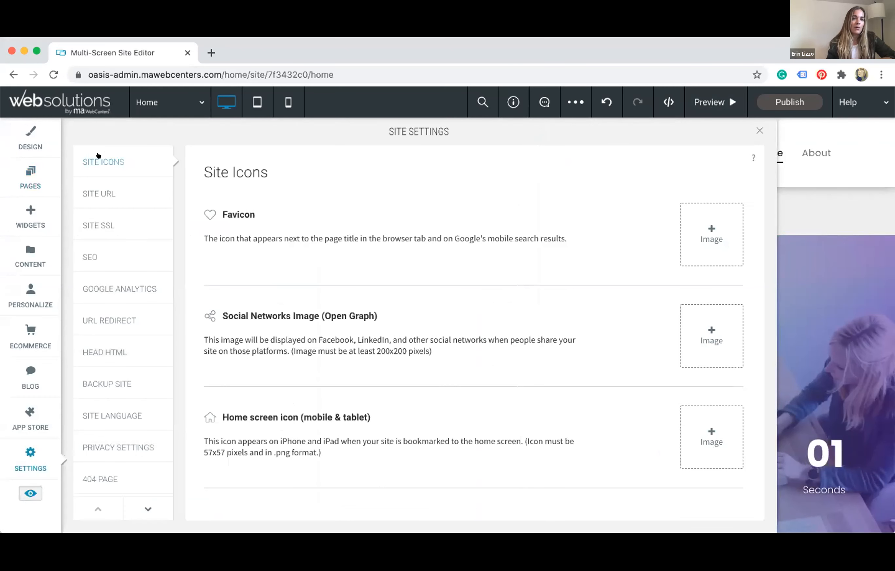
{"action": "left_click", "coordinate": [116, 255]}
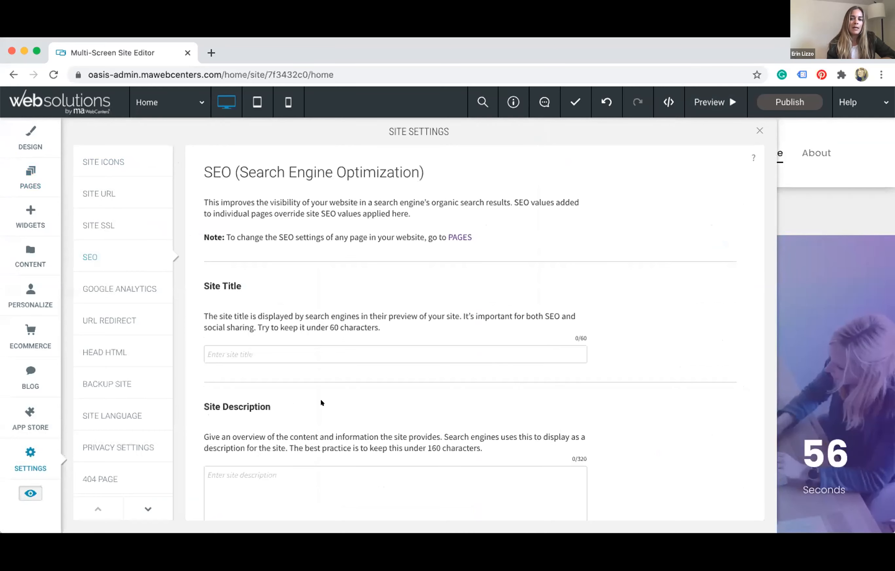
{"action": "scroll", "coordinate": [321, 402], "scroll_direction": "down", "scroll_amount": 7}
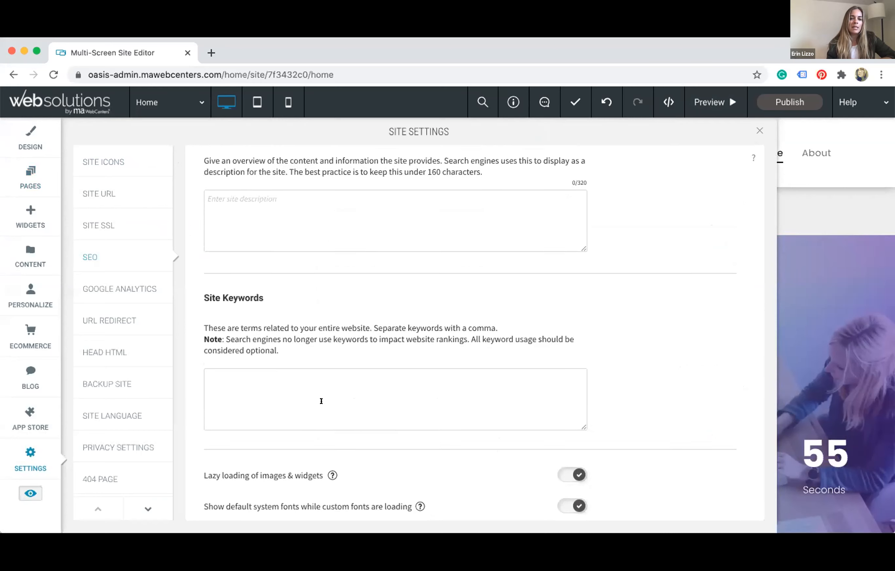
{"action": "scroll", "coordinate": [321, 401], "scroll_direction": "down", "scroll_amount": 1}
{"action": "scroll", "coordinate": [321, 402], "scroll_direction": "up", "scroll_amount": 8}
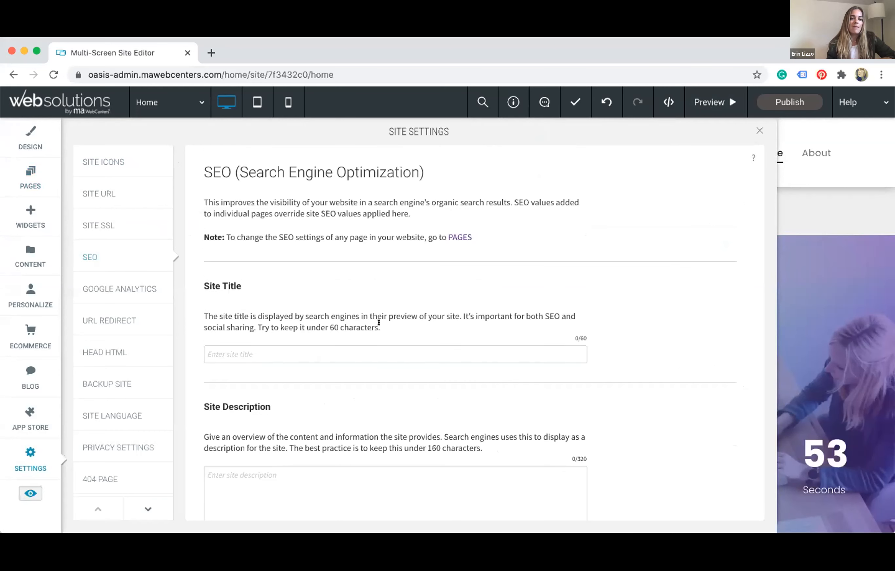
{"action": "scroll", "coordinate": [274, 429], "scroll_direction": "down", "scroll_amount": 5}
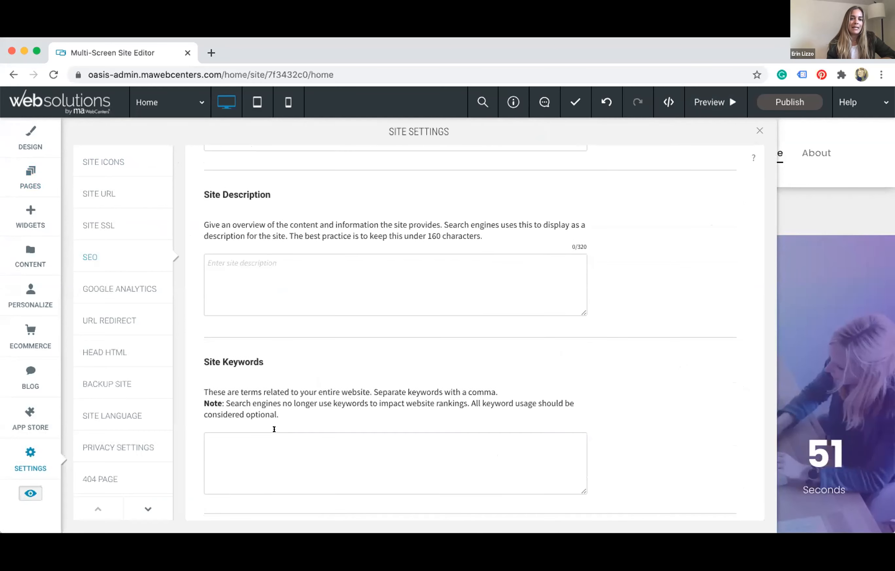
{"action": "scroll", "coordinate": [275, 429], "scroll_direction": "down", "scroll_amount": 3}
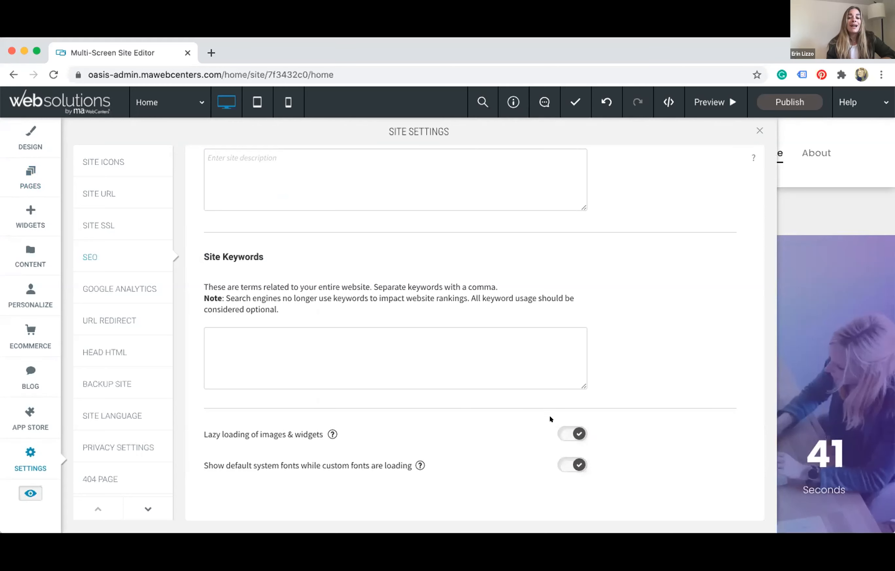
Highlight the lazy loading and default system fonts options in the site SEO settings and close Site Settings.
{"action": "left_click_drag", "start_coordinate": [204, 430], "coordinate": [321, 433]}
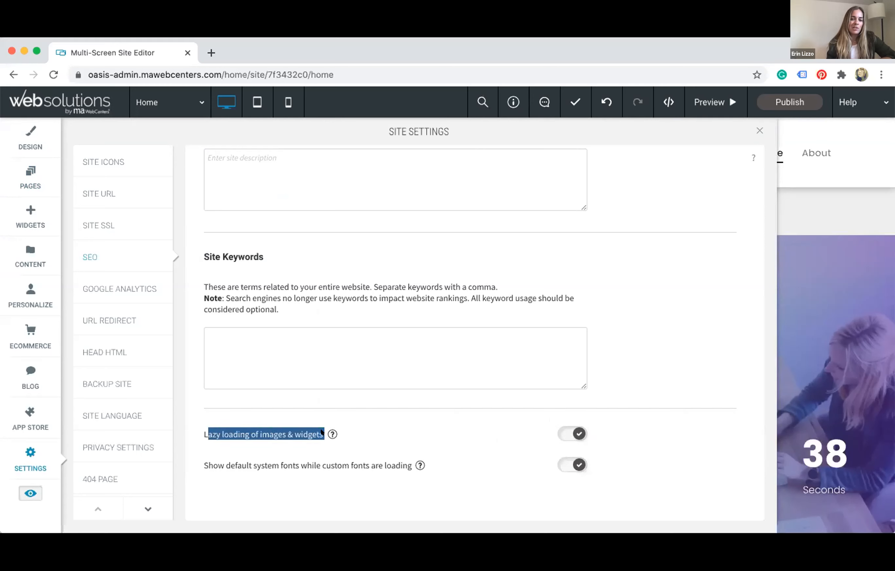
{"action": "left_click", "coordinate": [251, 429]}
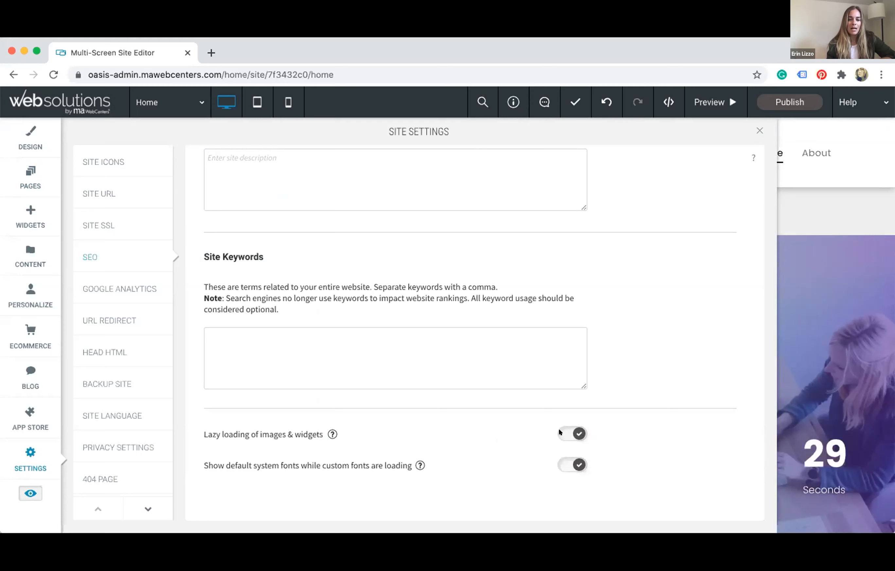
{"action": "left_click_drag", "start_coordinate": [413, 466], "coordinate": [200, 460]}
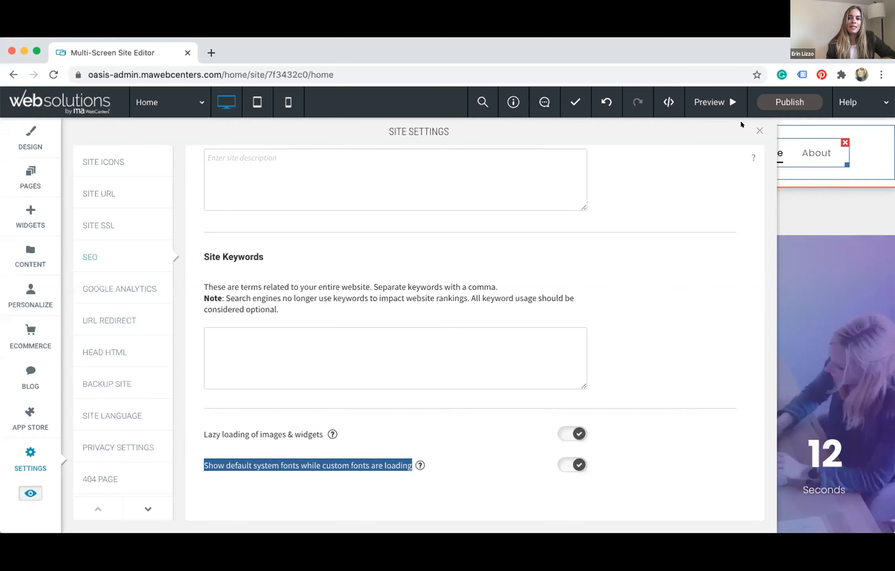
{"action": "left_click", "coordinate": [760, 130]}
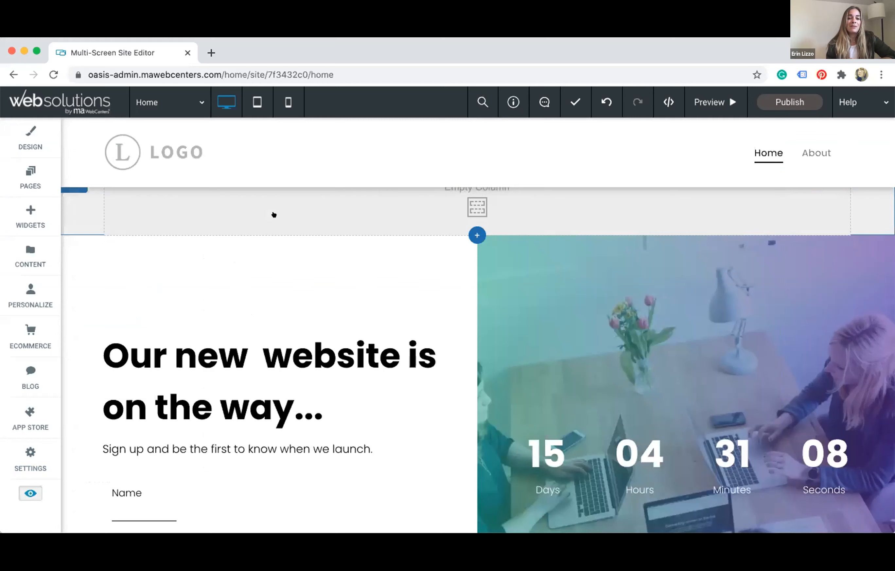
{"action": "scroll", "coordinate": [264, 218], "scroll_direction": "up", "scroll_amount": 1}
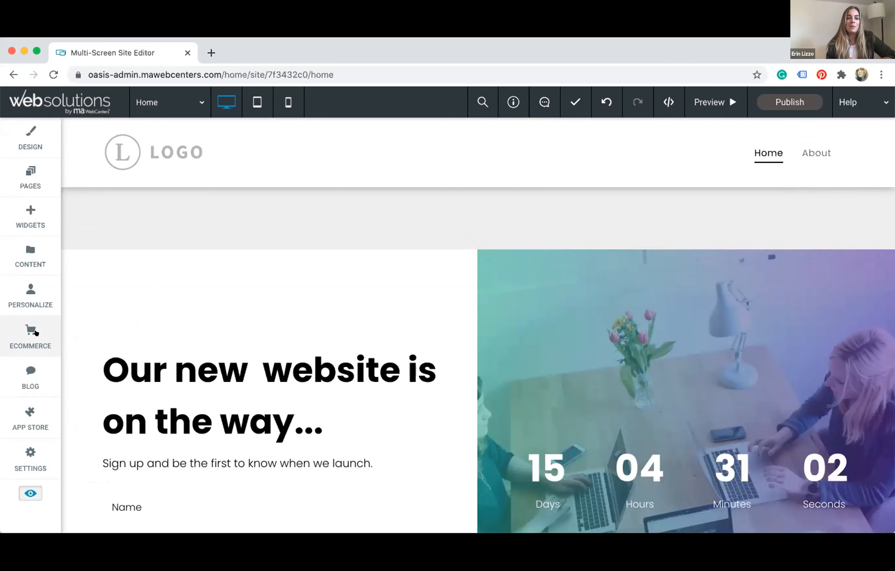
{"action": "scroll", "coordinate": [196, 323], "scroll_direction": "down", "scroll_amount": 3}
{"action": "left_click", "coordinate": [196, 323]}
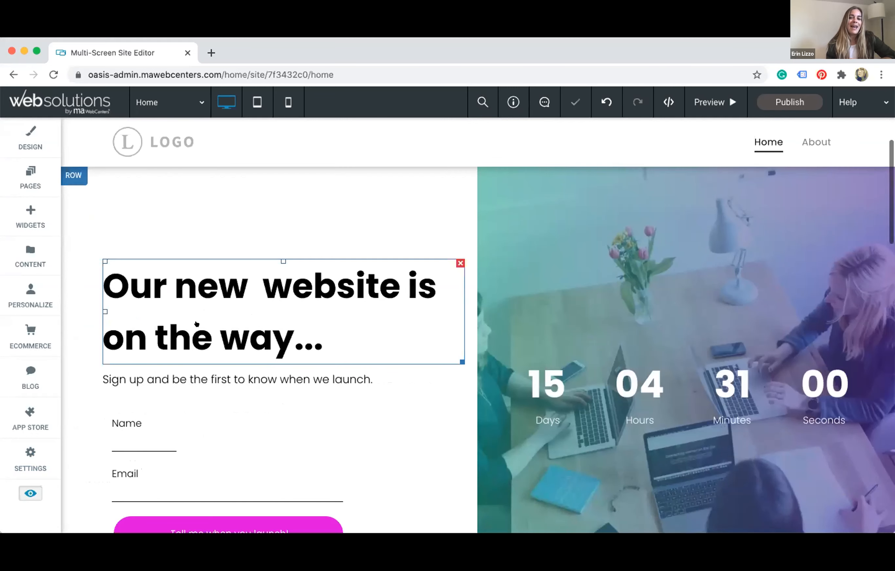
{"action": "scroll", "coordinate": [197, 323], "scroll_direction": "down", "scroll_amount": 2}
{"action": "left_click", "coordinate": [196, 324]}
{"action": "scroll", "coordinate": [197, 324], "scroll_direction": "down", "scroll_amount": 3}
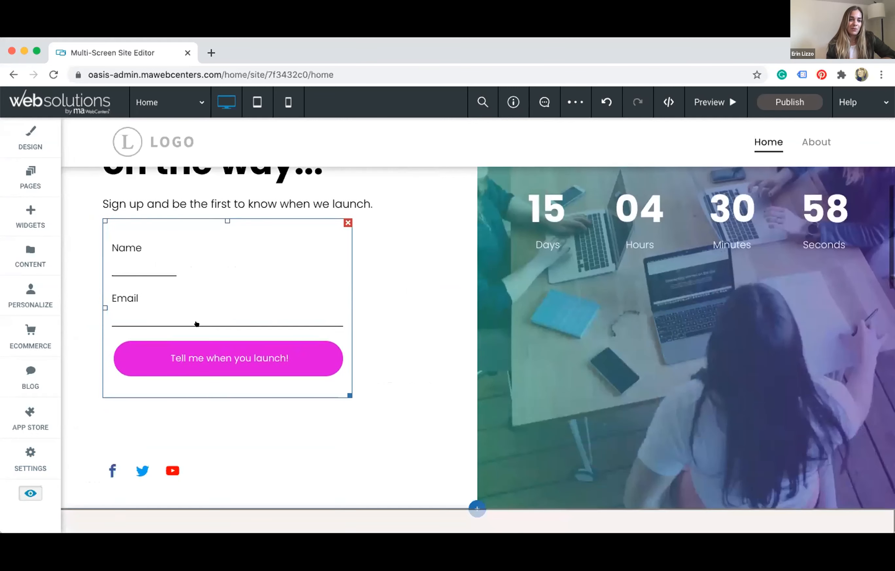
{"action": "scroll", "coordinate": [302, 242], "scroll_direction": "up", "scroll_amount": 2}
{"action": "left_click", "coordinate": [303, 242]}
{"action": "scroll", "coordinate": [303, 242], "scroll_direction": "up", "scroll_amount": 2}
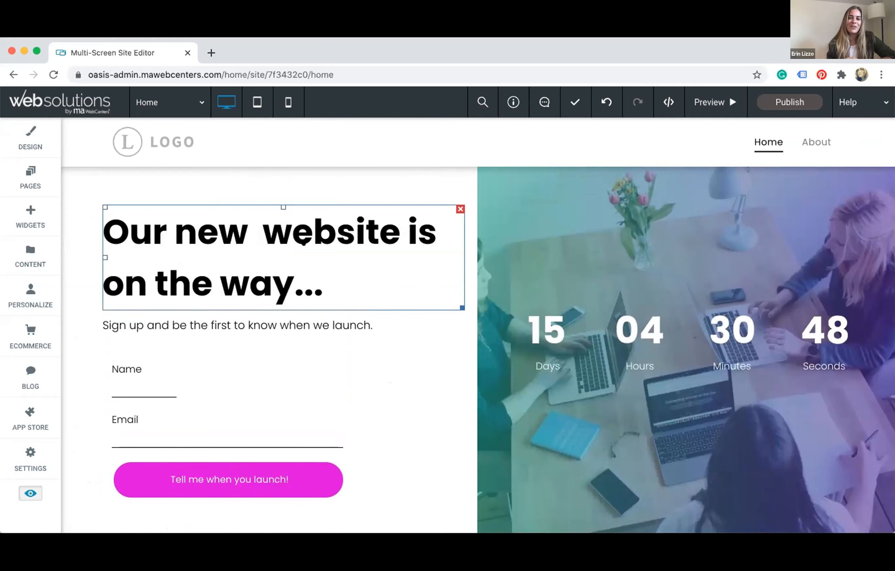
{"action": "left_click", "coordinate": [327, 194]}
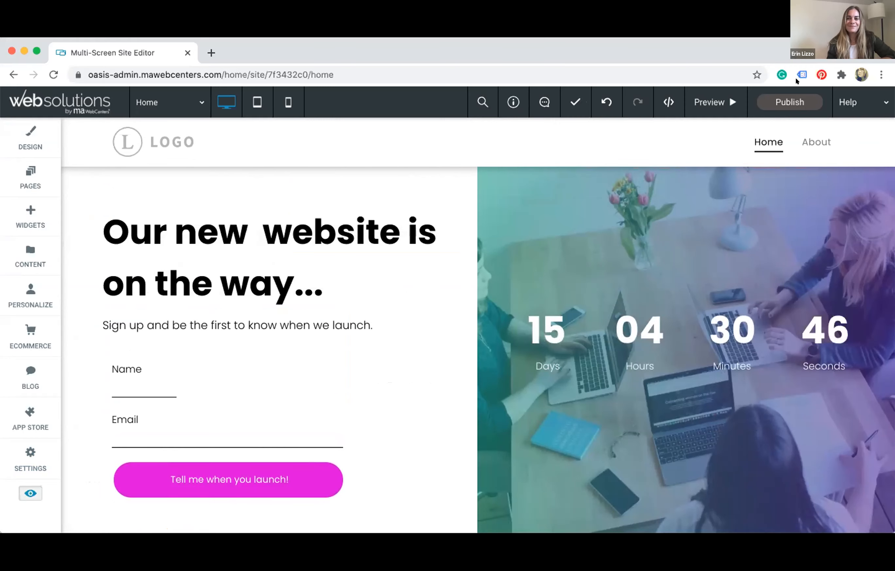